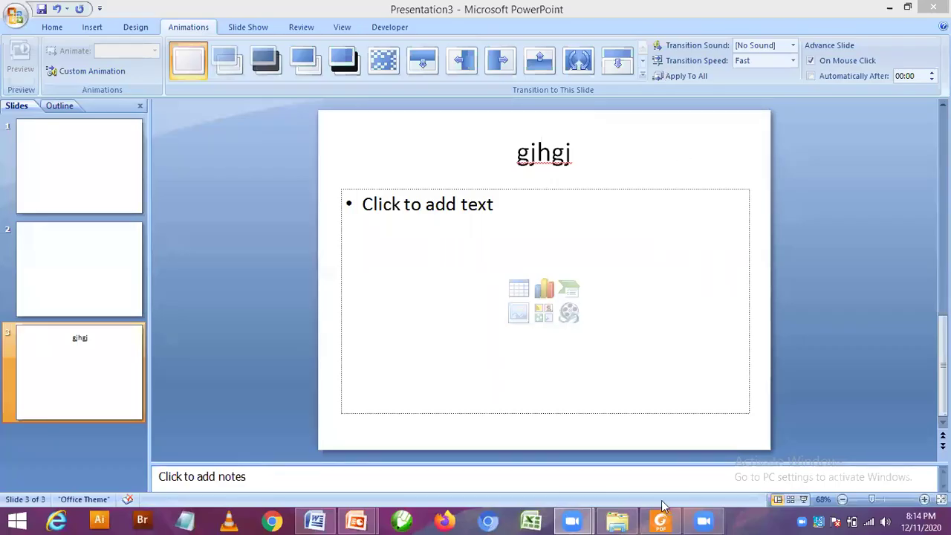
Bring the ICT G-10 E.pdf textbook in Foxit Reader to the front from the taskbar.
left_click(663, 517)
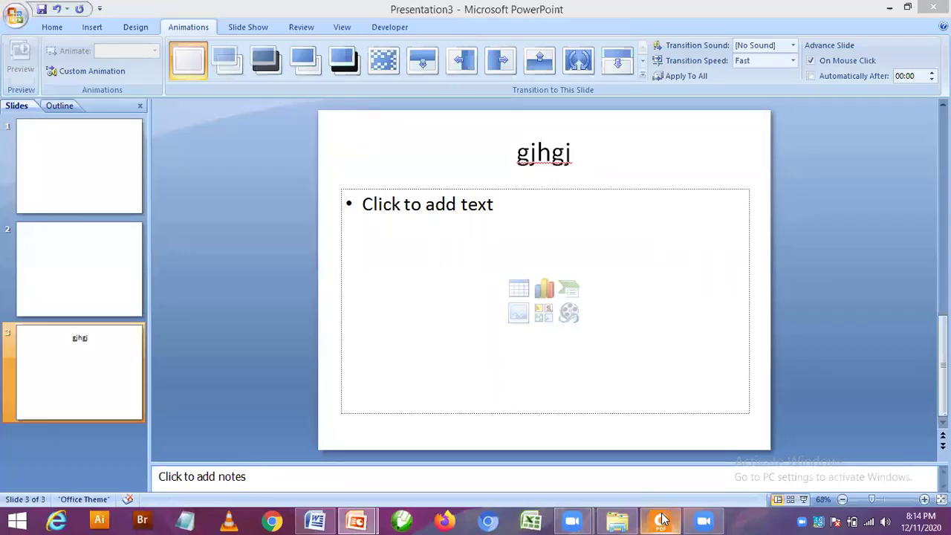
Scroll to page 243's workspace figure, then return to the Presentation3 window.
scroll(670, 377, "down", 1)
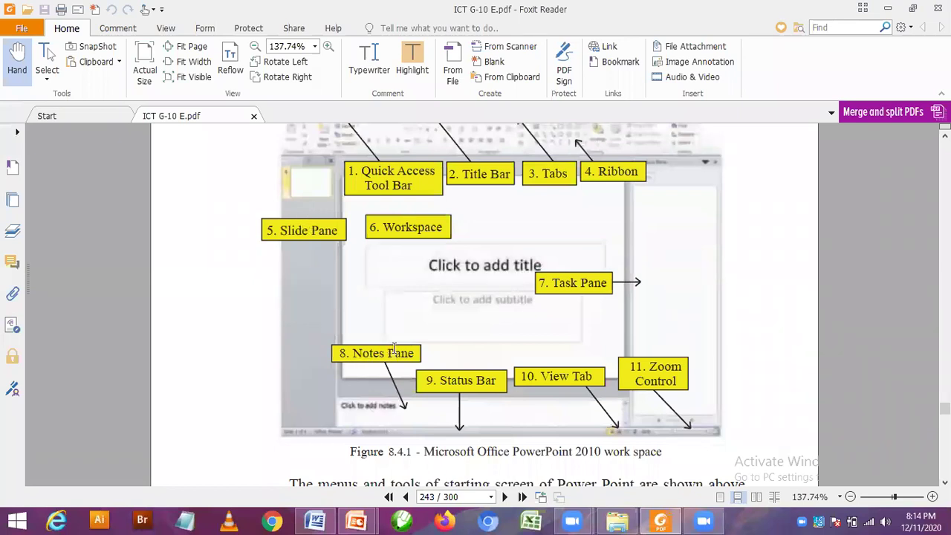
left_click(356, 520)
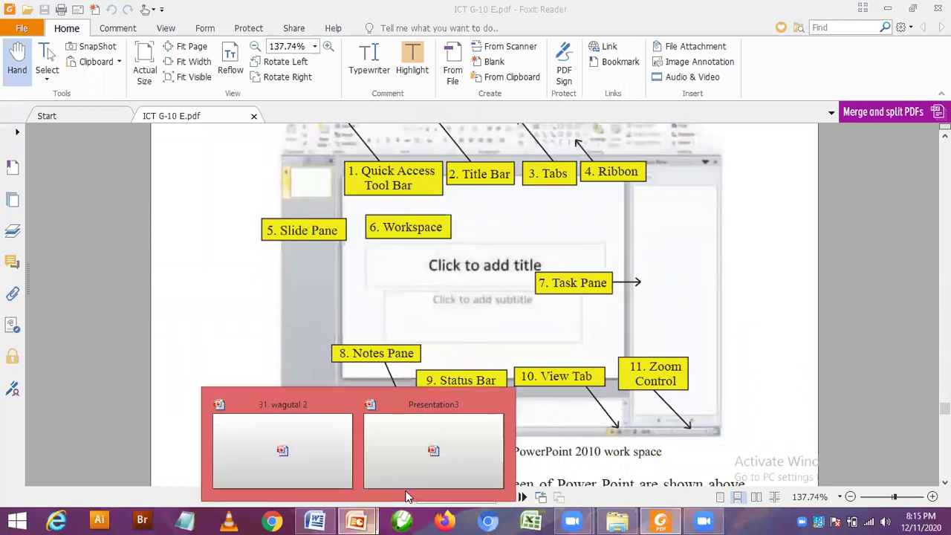
left_click(306, 481)
Show slide 1 with its speaker notes active, then go back to the textbook PDF.
left_click(274, 481)
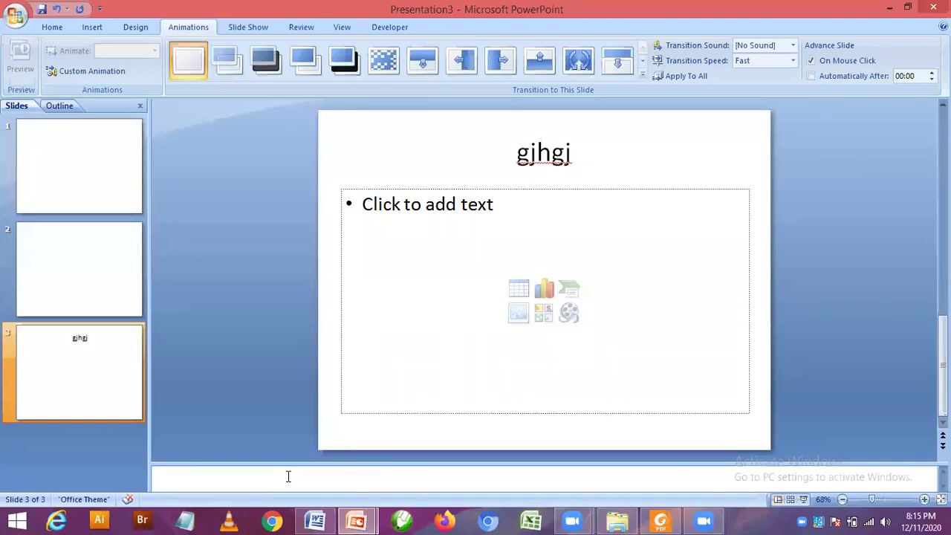
left_click(102, 135)
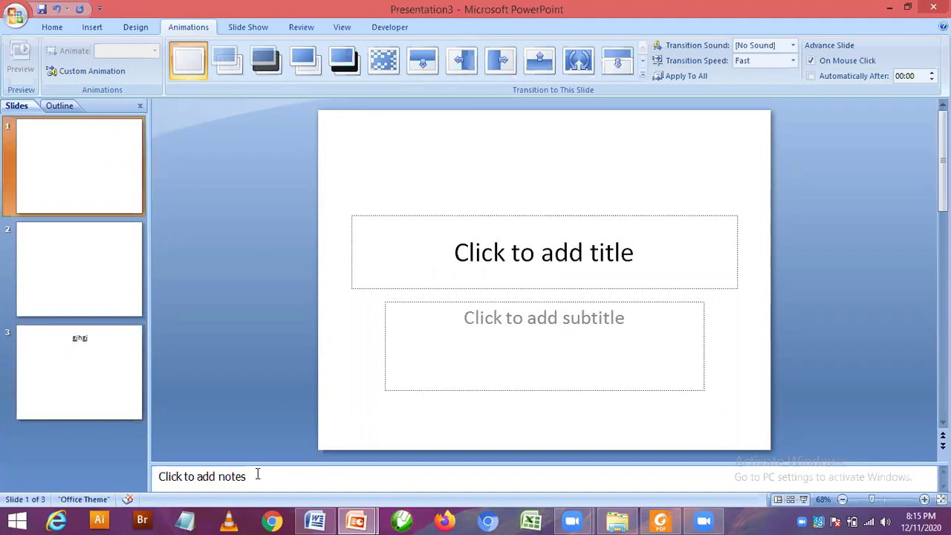
left_click(257, 474)
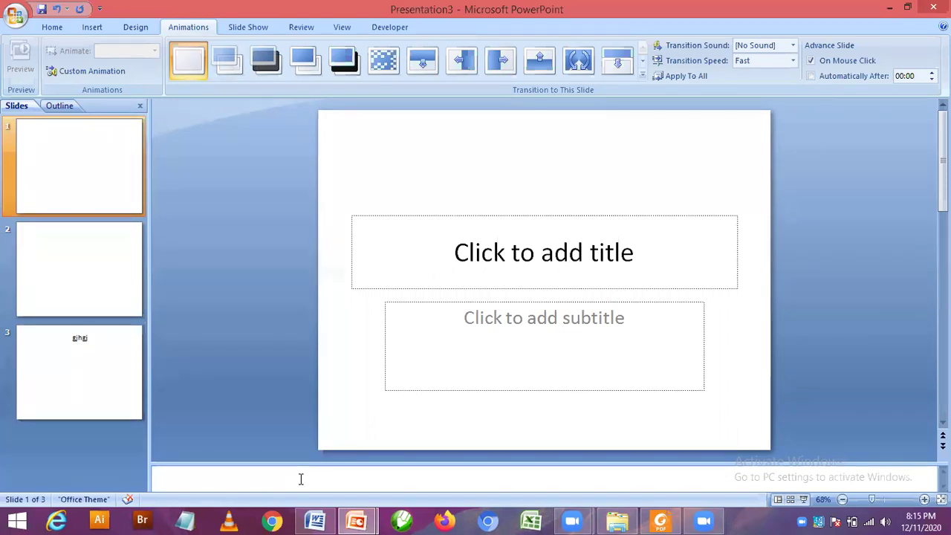
left_click(301, 479)
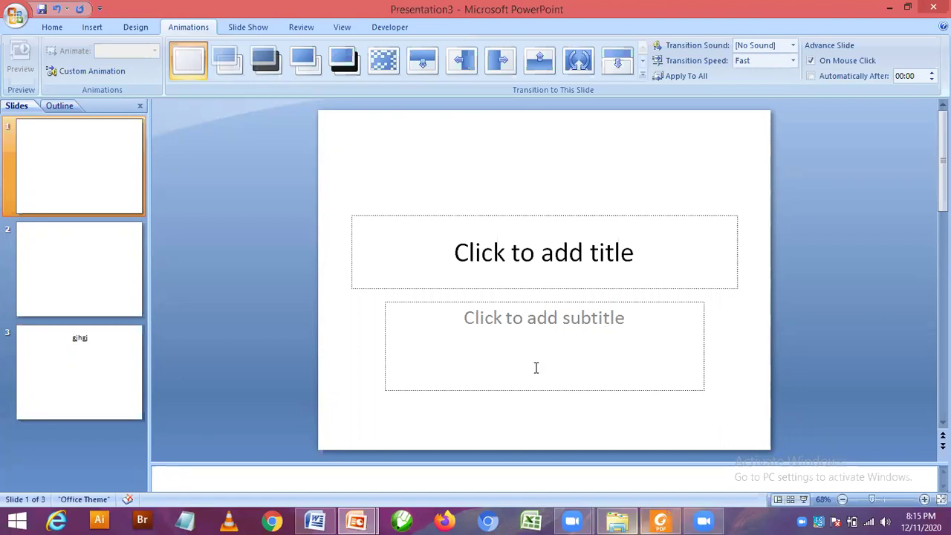
key("alt+Tab")
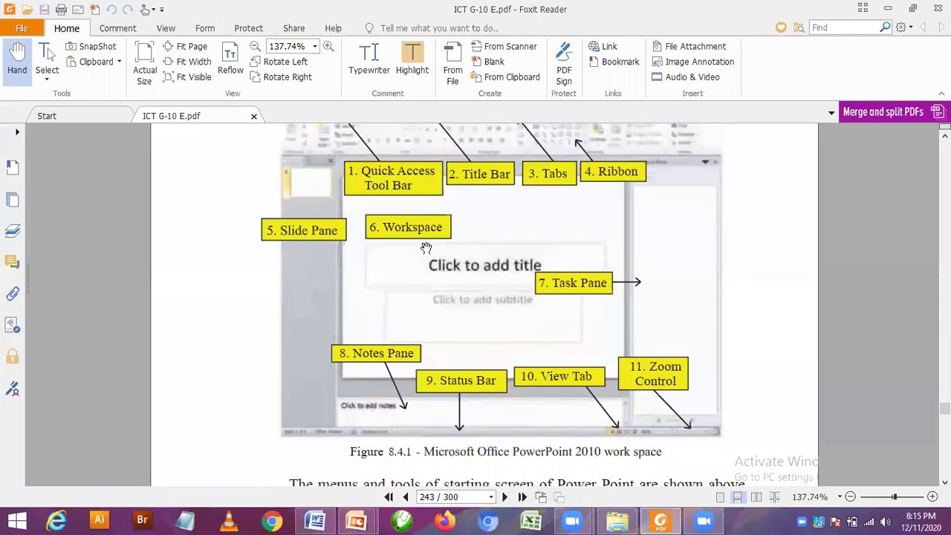
Highlight the Quick access tool bar description in the textbook, then deselect it.
scroll(458, 380, "up", 3)
scroll(445, 208, "down", 6)
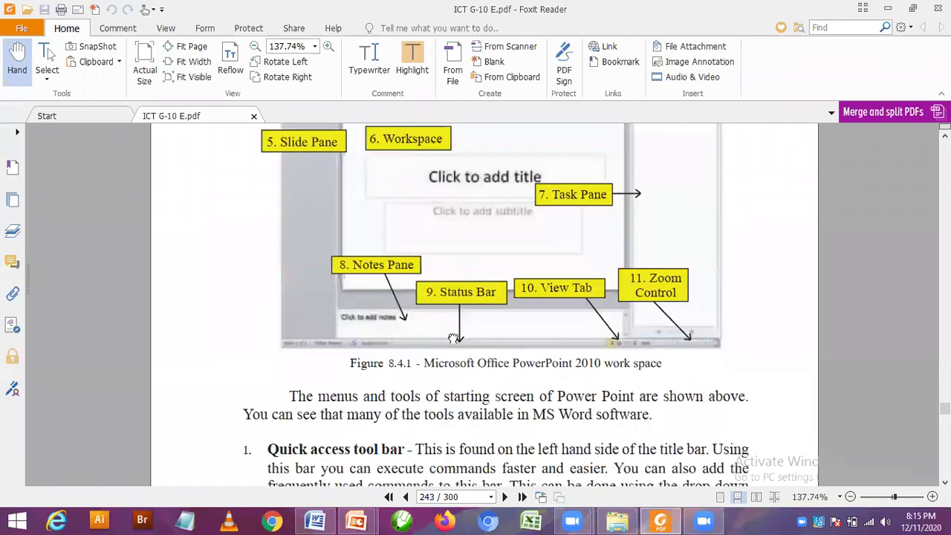
scroll(447, 254, "down", 4)
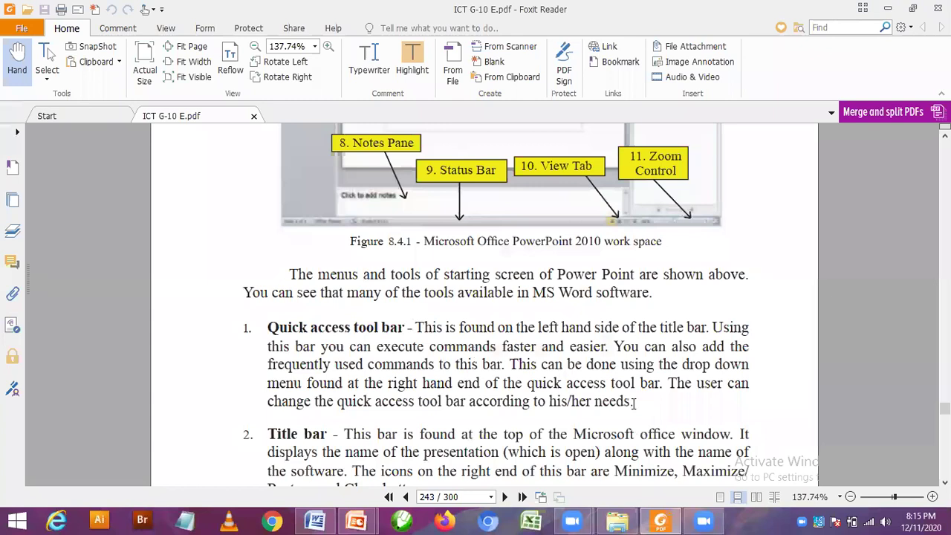
left_click_drag(415, 327, 633, 402)
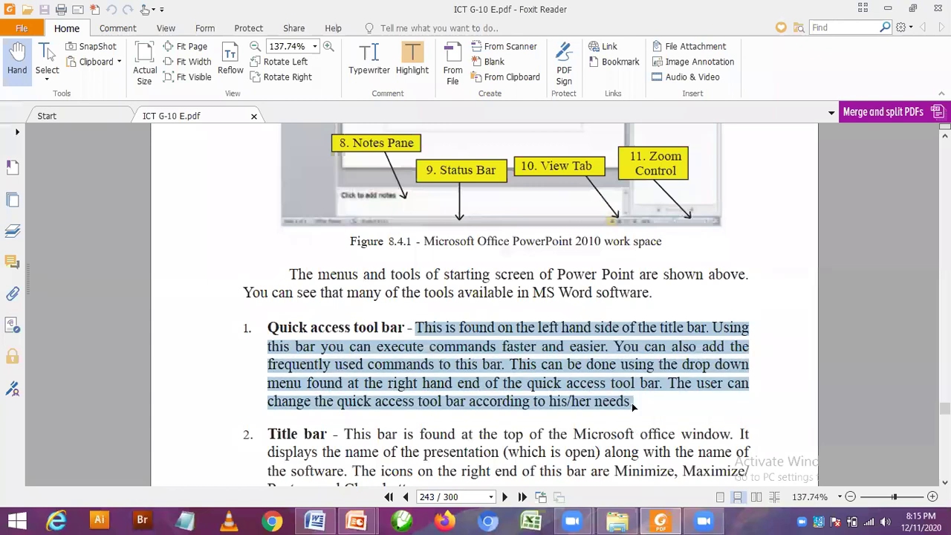
left_click(545, 381)
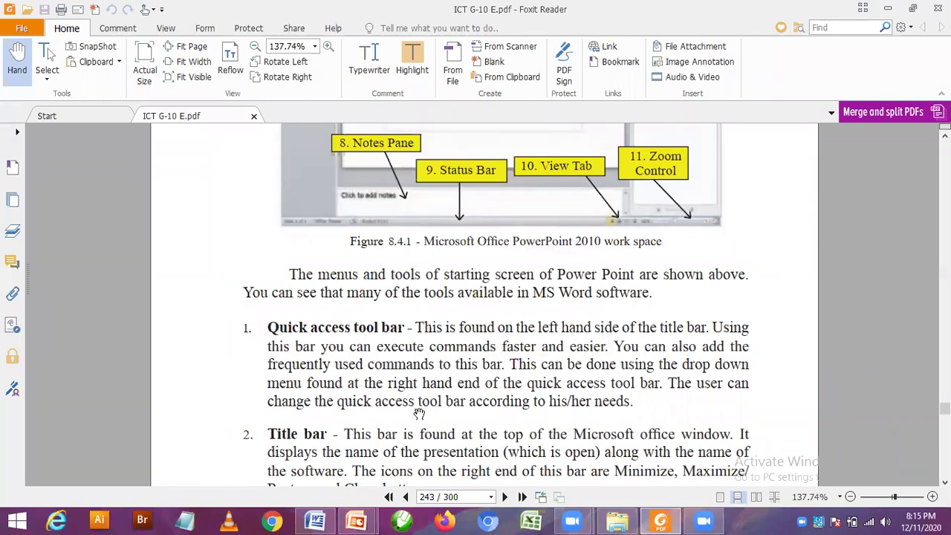
Scroll to page 244 and select the Slide Pane, Workspace and Task pane headings.
scroll(324, 423, "down", 3)
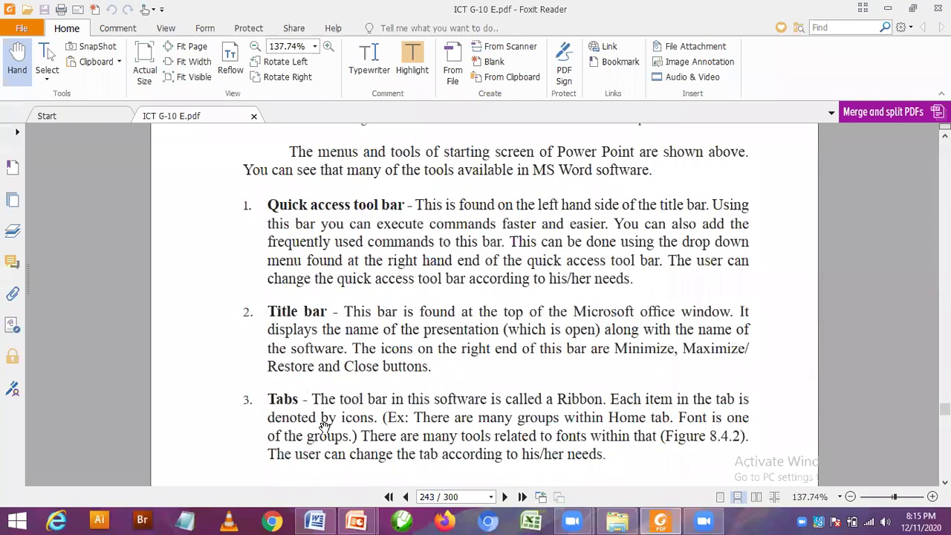
scroll(357, 424, "down", 3)
scroll(329, 252, "down", 5)
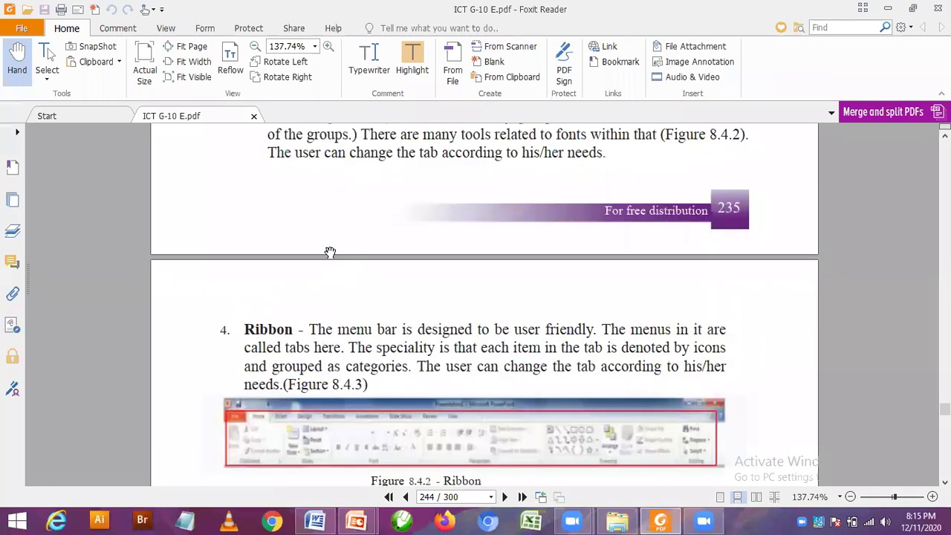
scroll(265, 260, "down", 5)
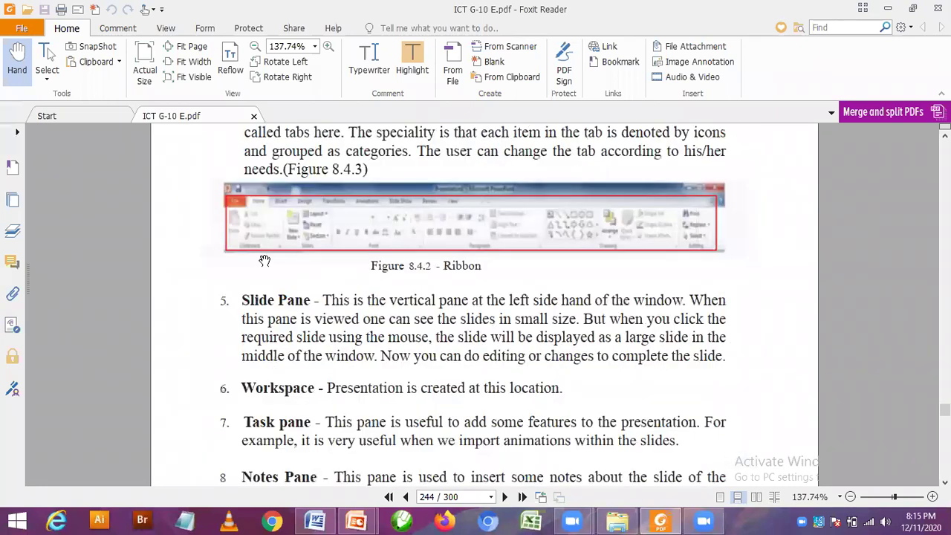
left_click_drag(305, 294, 241, 294)
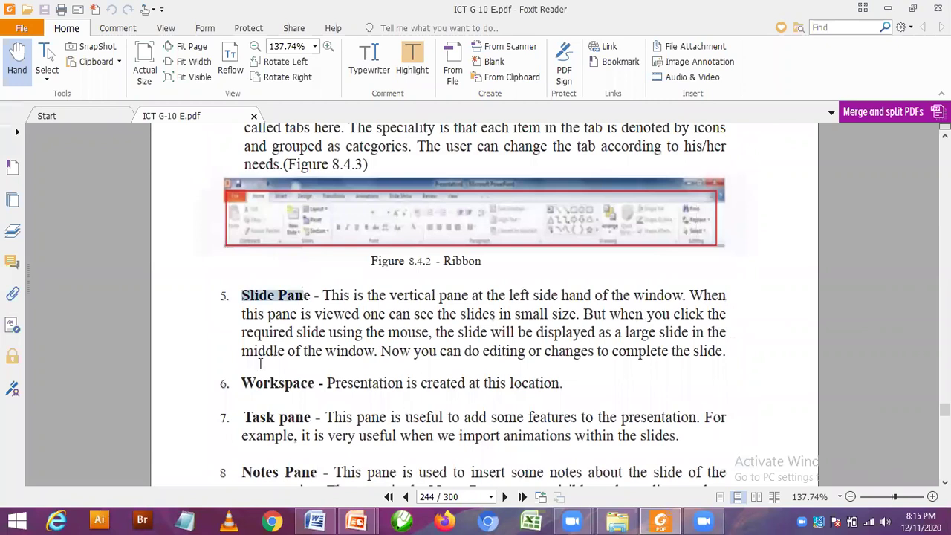
left_click_drag(247, 379, 313, 382)
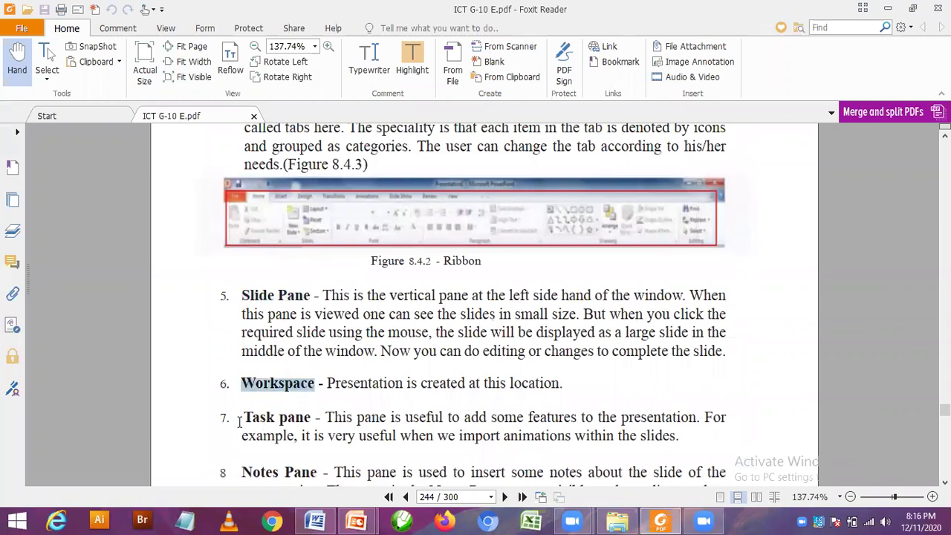
left_click_drag(241, 421, 312, 416)
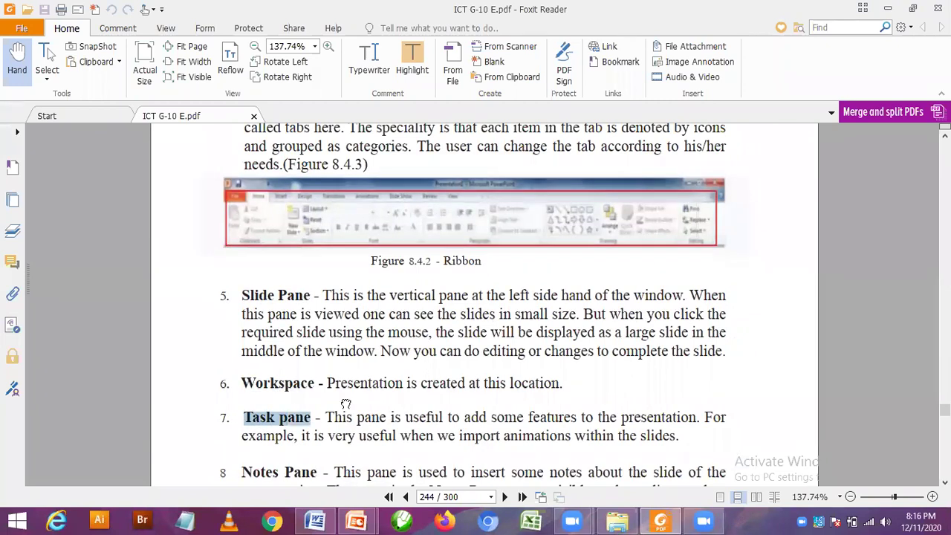
Select the Notes Pane and Status bar headings and the start of the Notes Pane description.
scroll(223, 387, "down", 2)
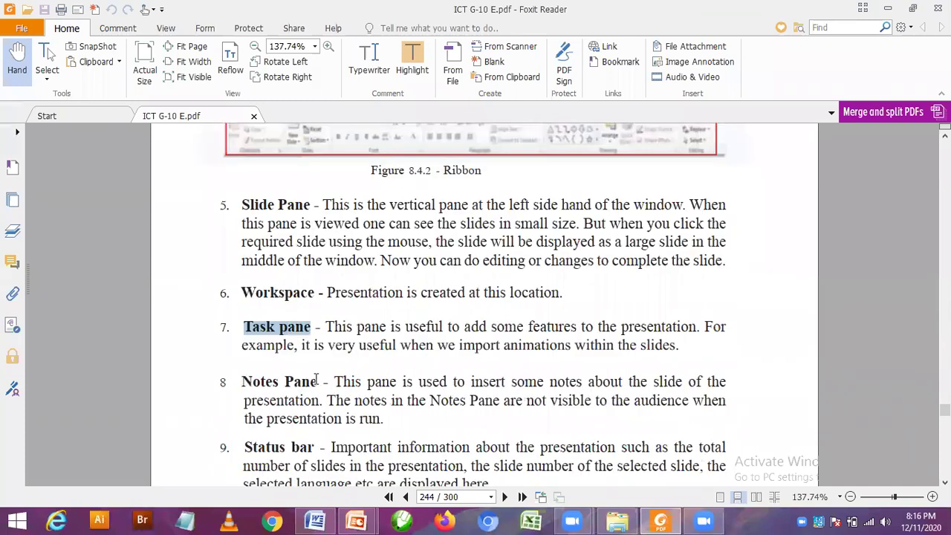
left_click_drag(318, 380, 242, 381)
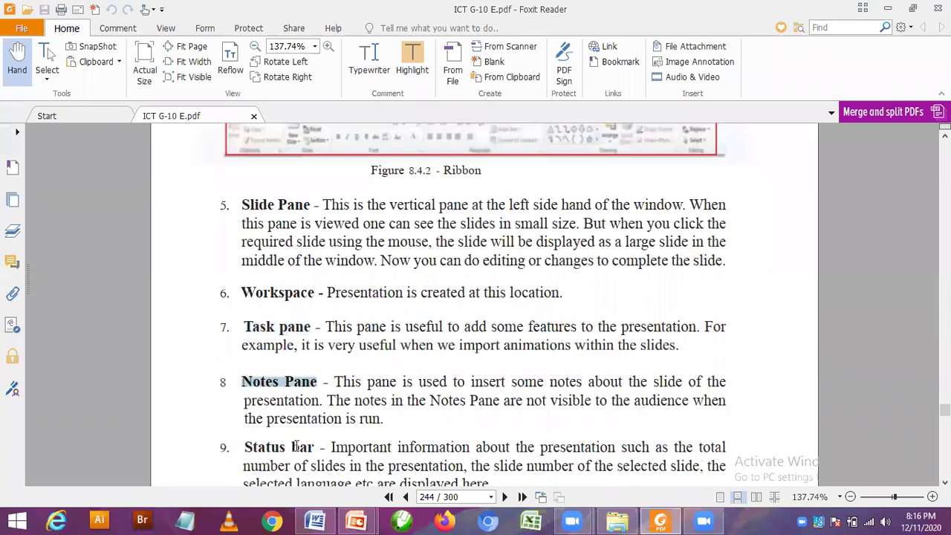
left_click_drag(314, 446, 244, 446)
left_click_drag(273, 418, 477, 421)
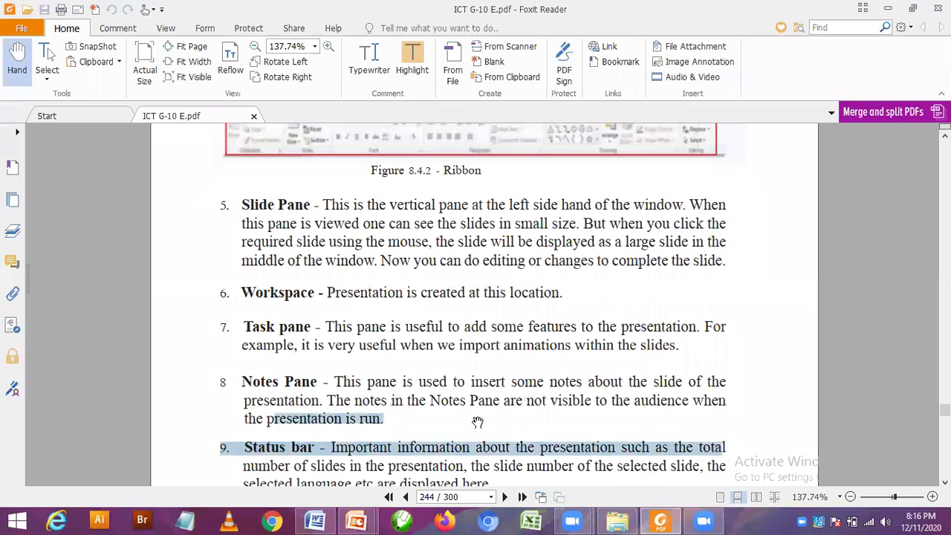
scroll(504, 428, "down", 1)
left_click(305, 366)
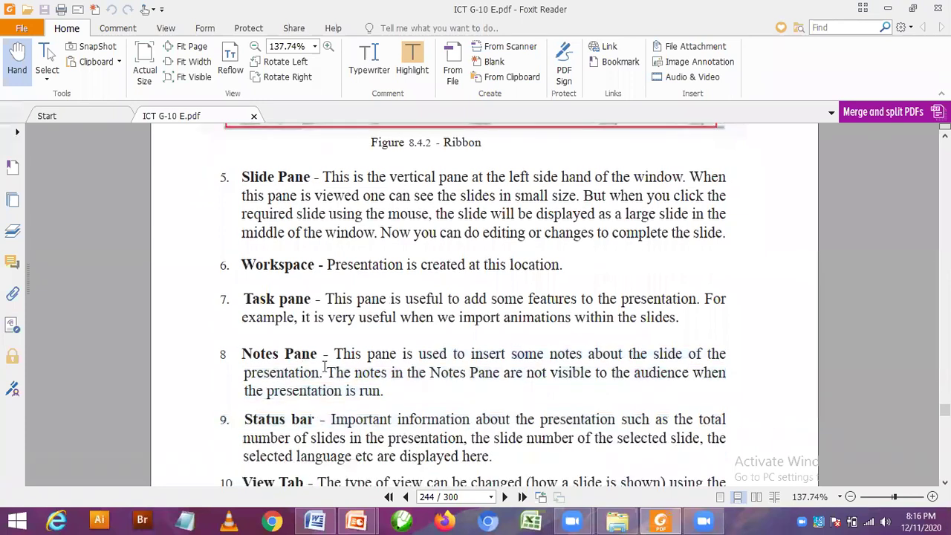
left_click_drag(335, 354, 570, 354)
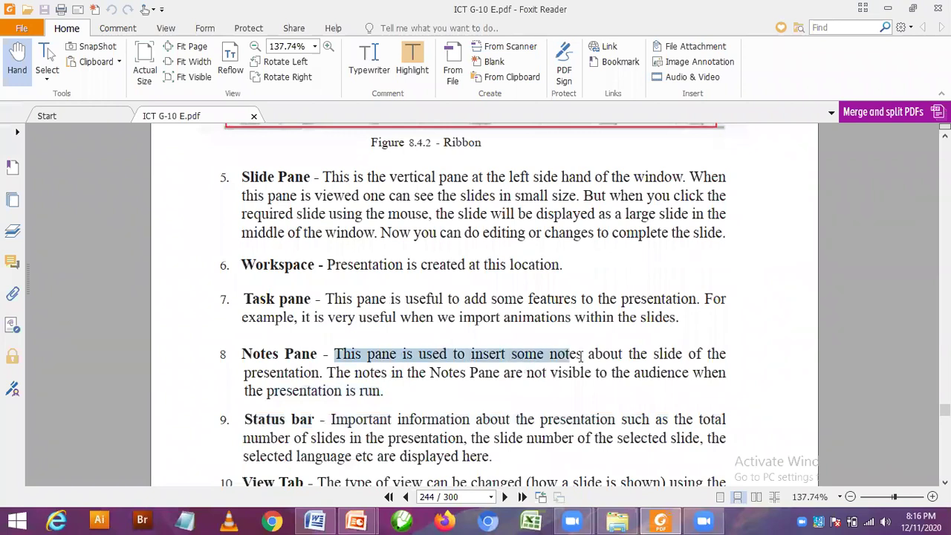
Select the first Notes Pane sentence, deselect it, and scroll back to page 243's workspace figure.
mouse_move(733, 352)
left_mouse_down()
mouse_move(520, 379)
mouse_move(564, 363)
left_mouse_up()
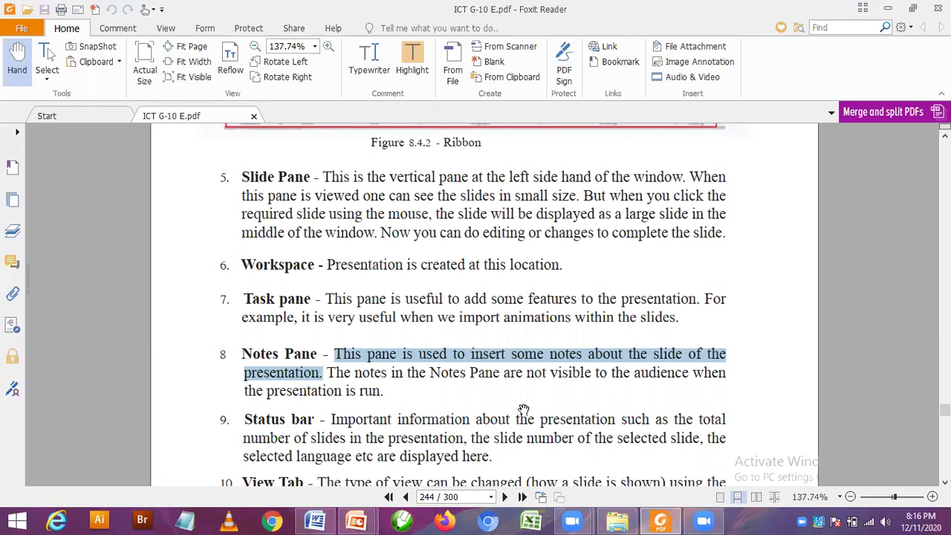
left_click(517, 293)
scroll(517, 293, "down", 1)
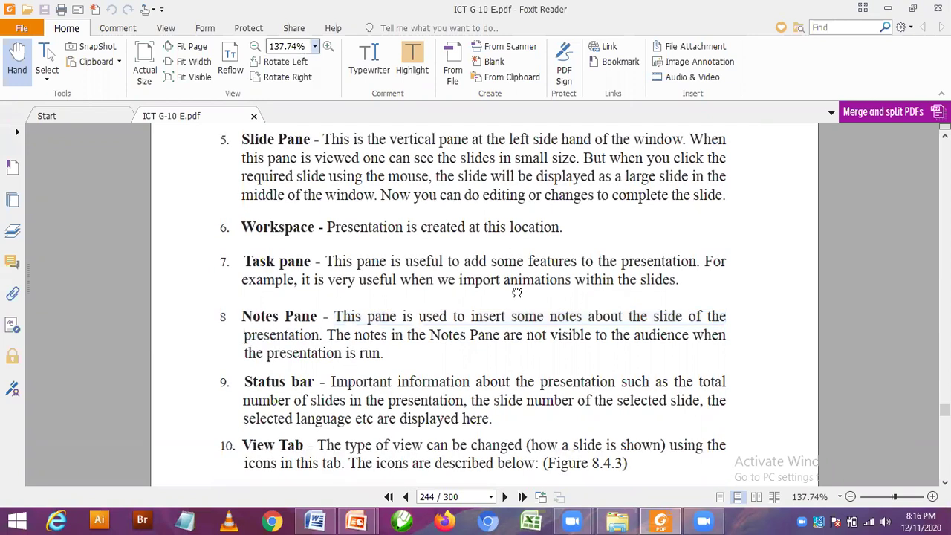
scroll(517, 293, "down", 3)
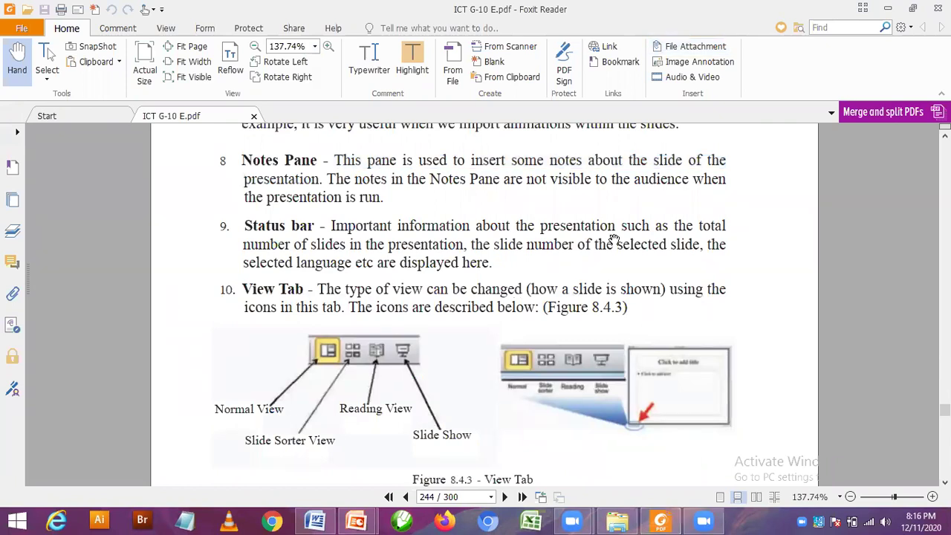
scroll(635, 293, "up", 10)
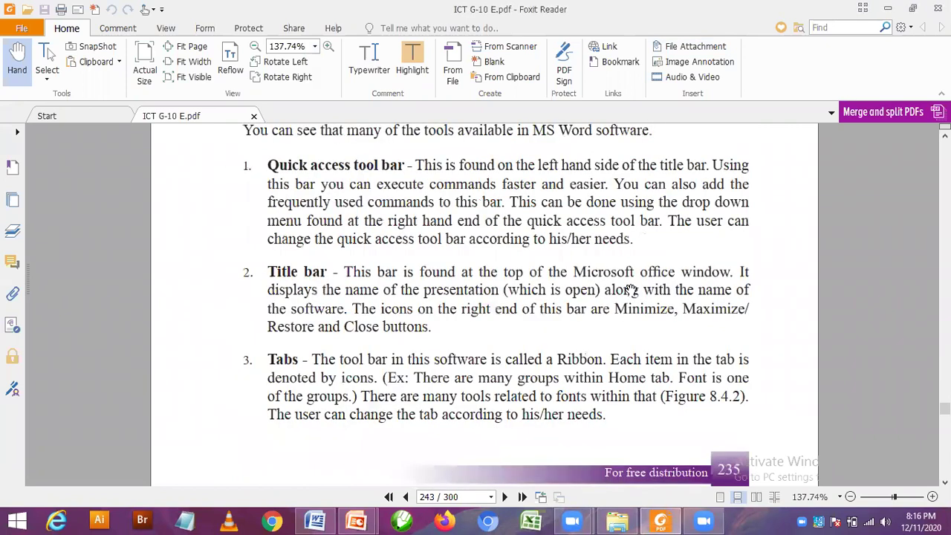
scroll(628, 284, "up", 10)
scroll(628, 282, "down", 10)
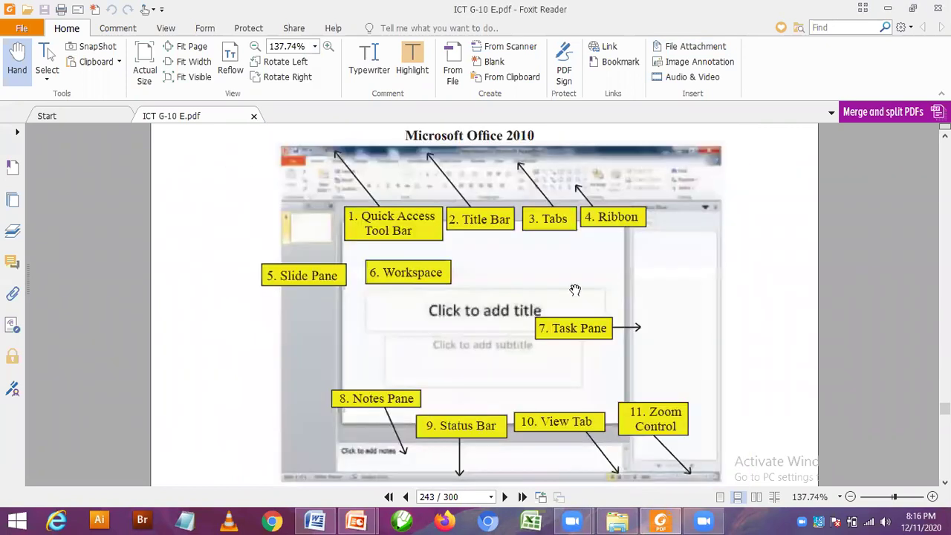
scroll(267, 234, "down", 1)
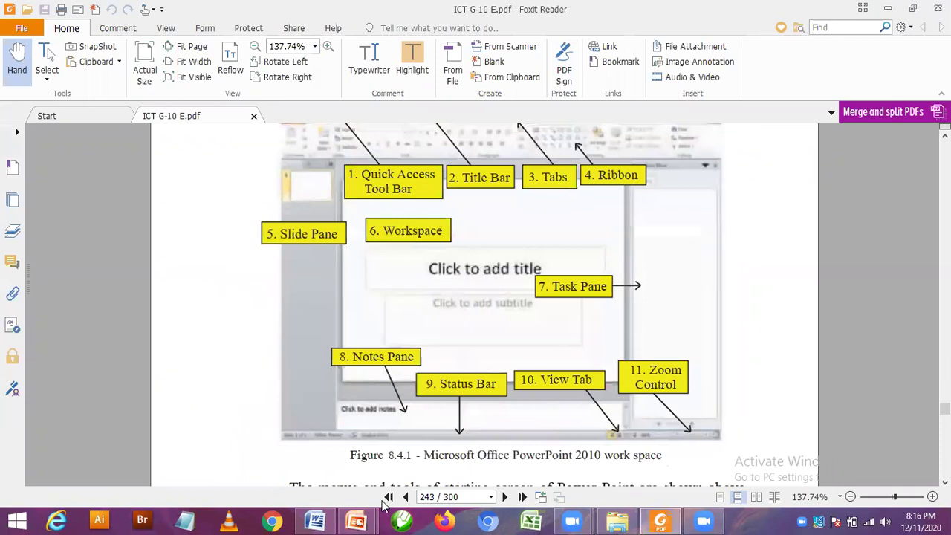
Back in Presentation3, delete the 'gjhgj' third slide and return to the Home tab.
key("alt+Tab")
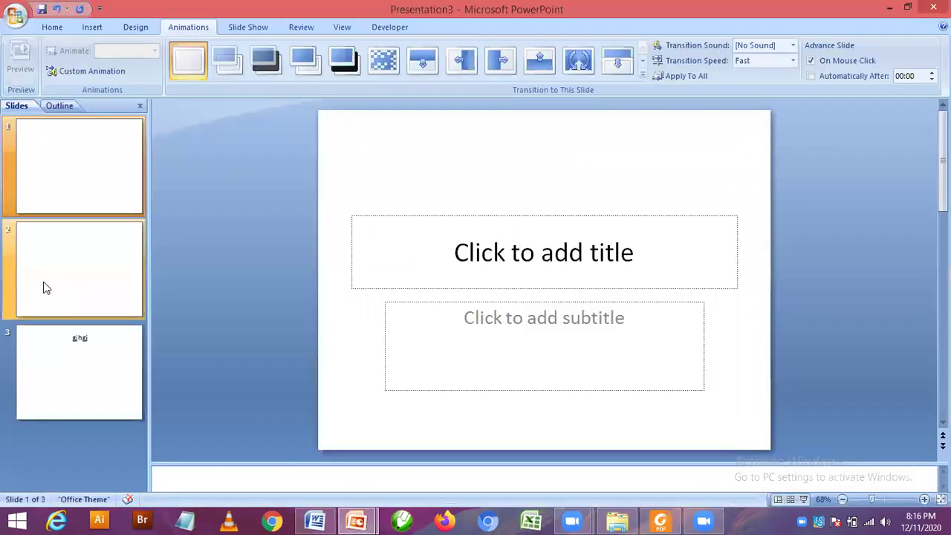
left_click(57, 312, "shift")
left_click(83, 375)
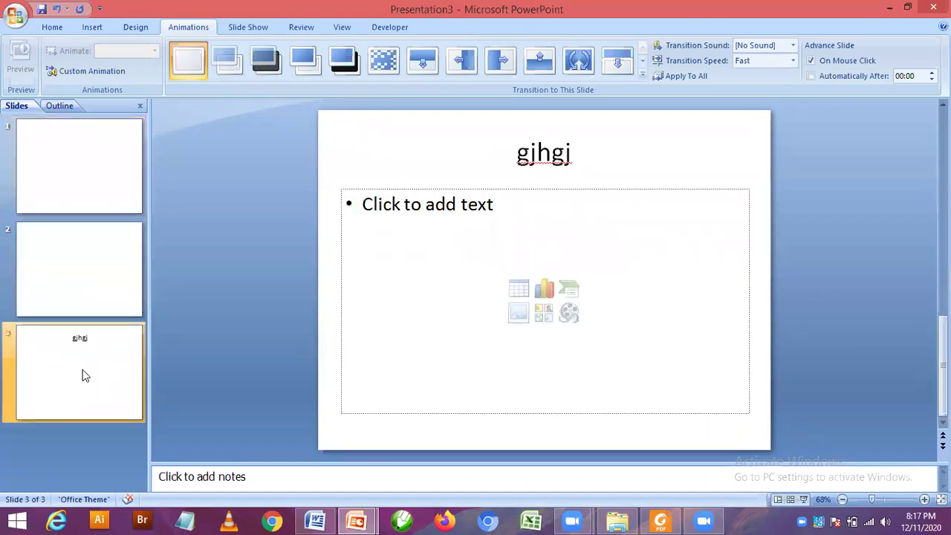
key("Delete")
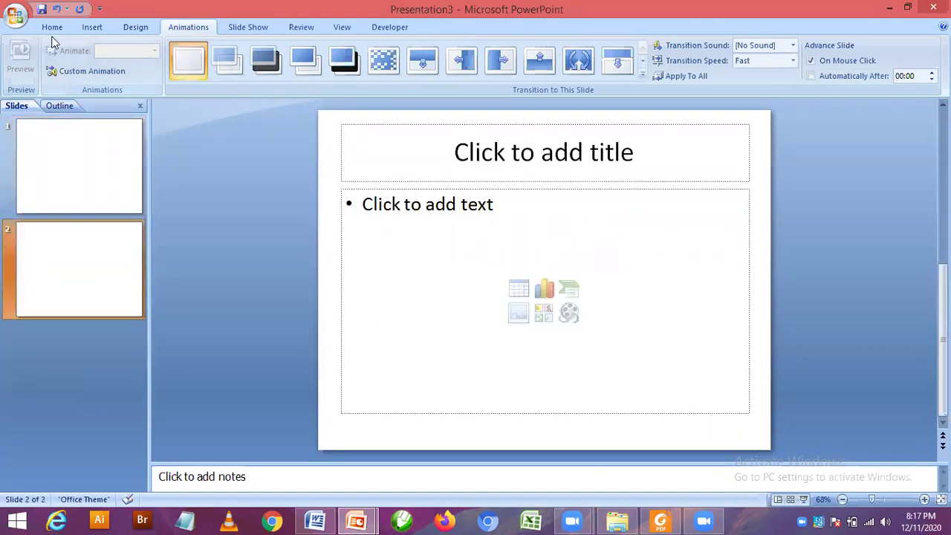
key("alt+h")
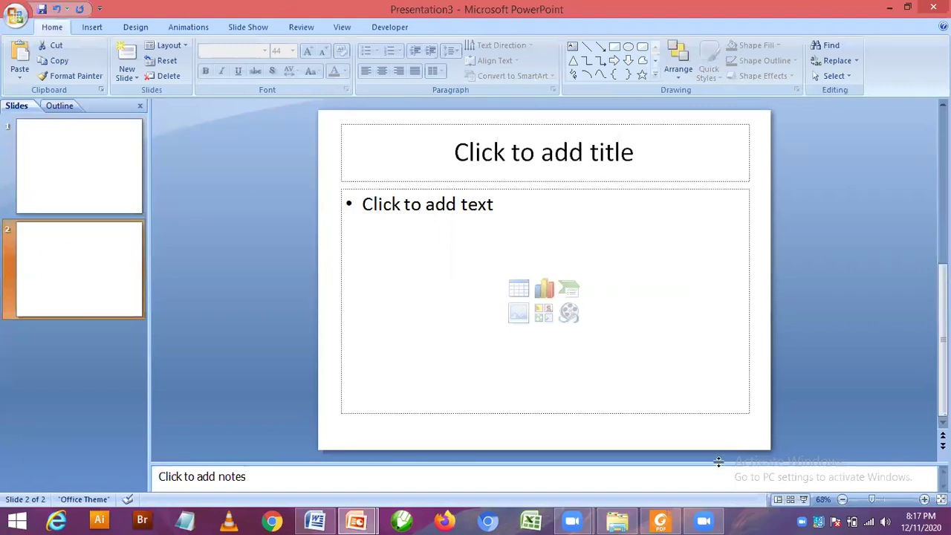
In the textbook PDF, scroll to the View Tab figure 8.4.3 on page 244.
key("alt+Tab")
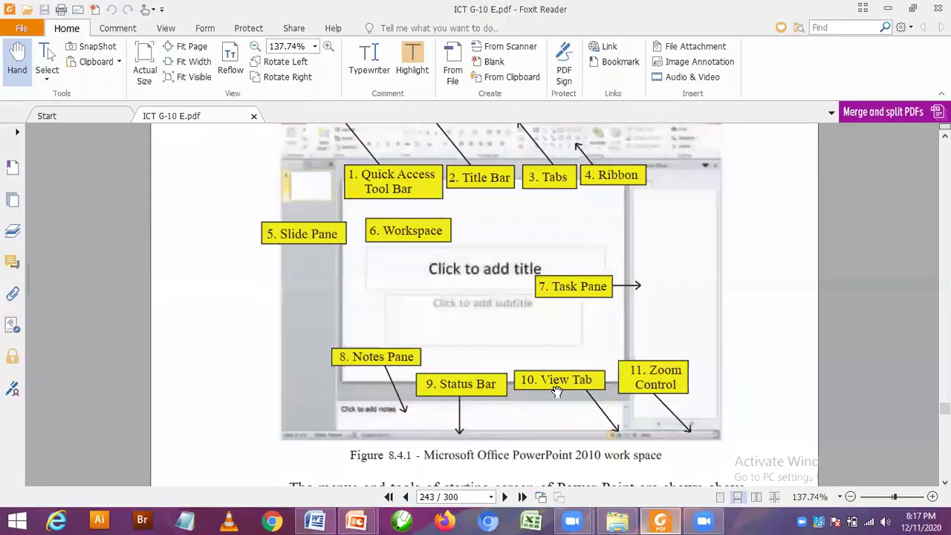
scroll(595, 433, "down", 5)
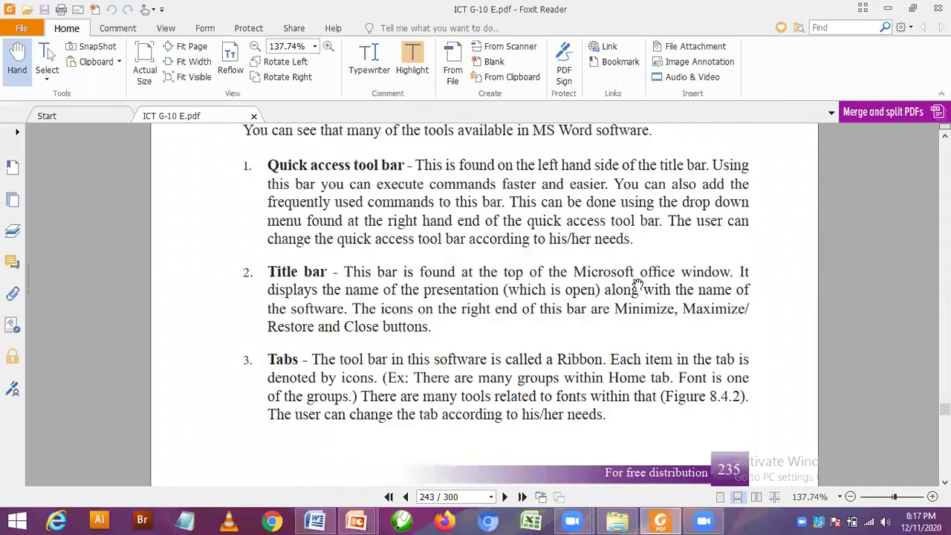
scroll(636, 293, "down", 5)
scroll(636, 293, "down", 5)
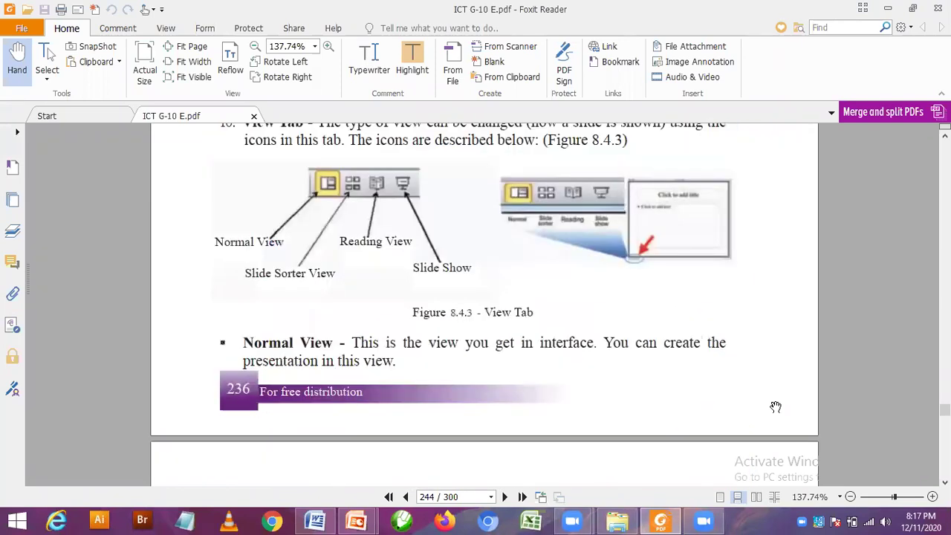
scroll(776, 408, "up", 1)
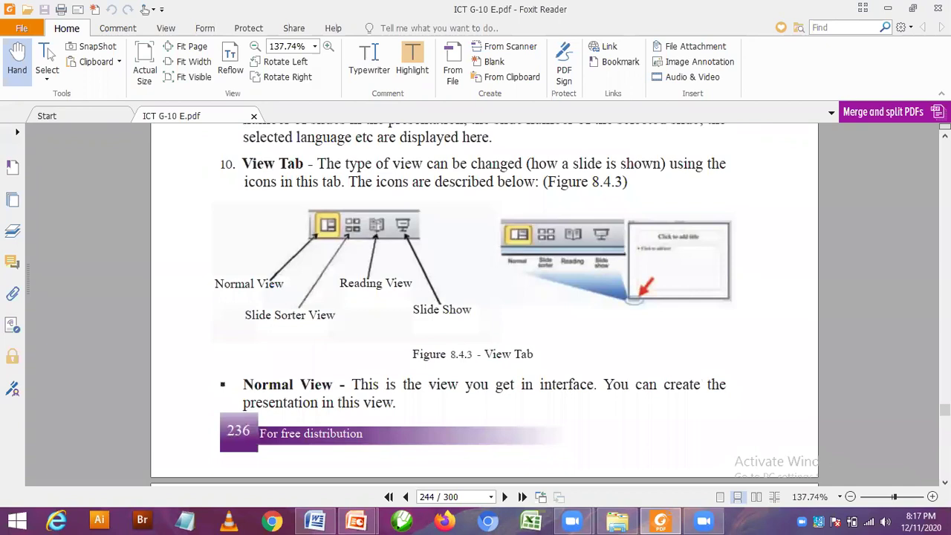
scroll(484, 305, "up", 1)
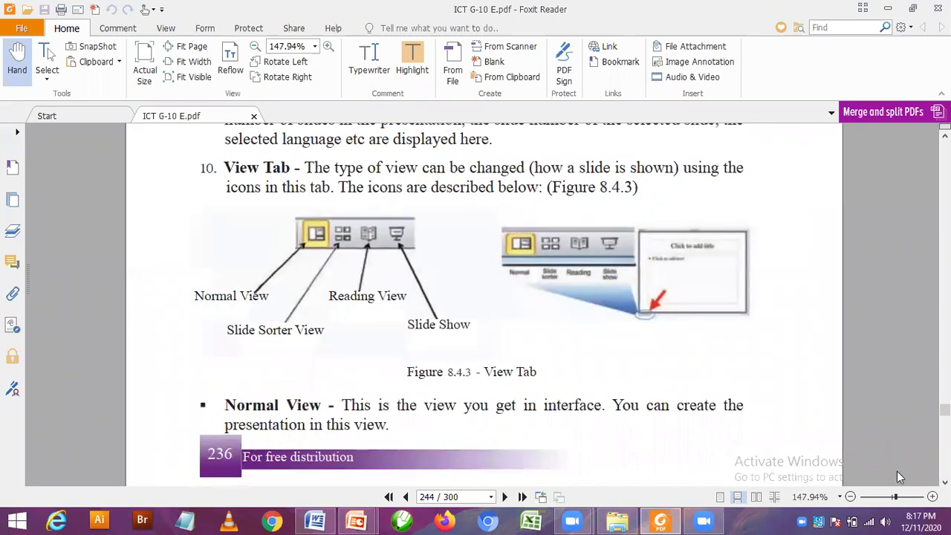
scroll(524, 167, "up", 1)
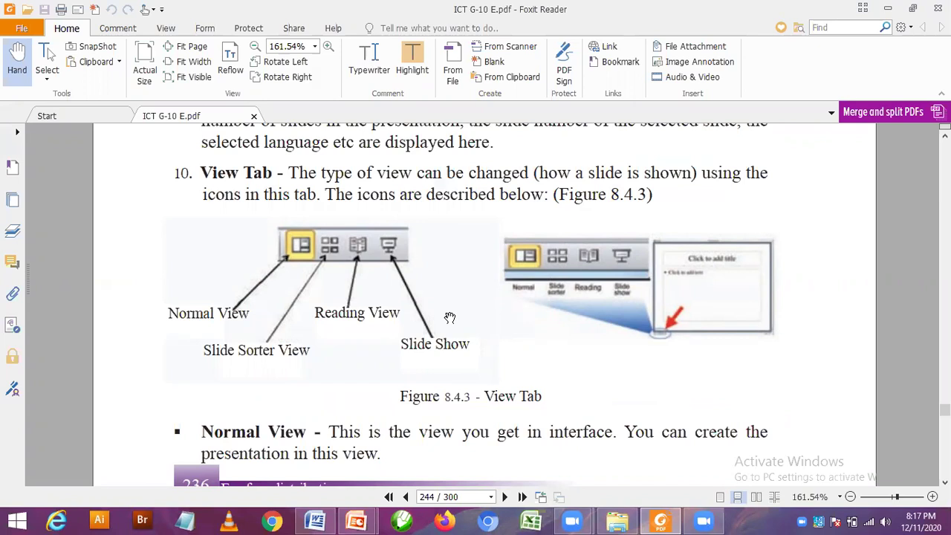
Select the 'Normal View' label in the figure, then switch back to Presentation3.
left_click(357, 520)
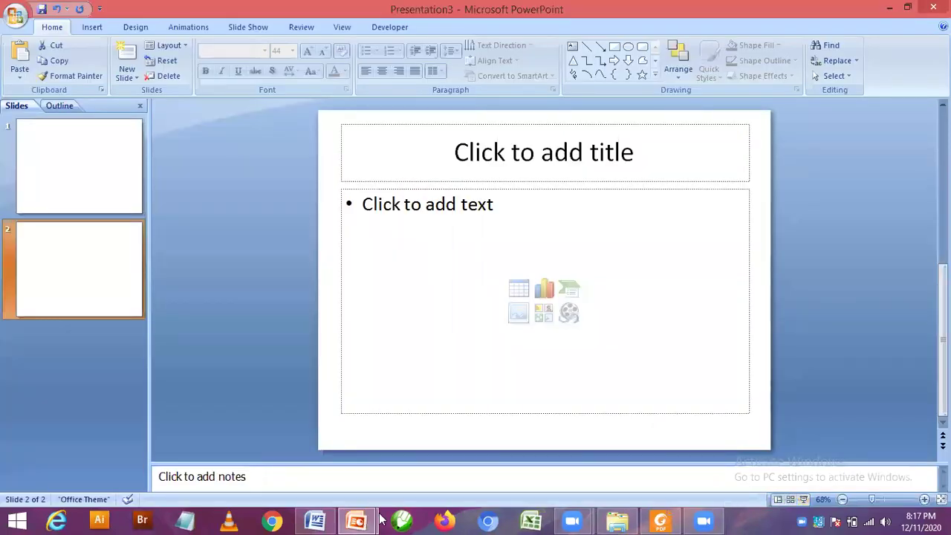
mouse_move(357, 520)
left_click(656, 520)
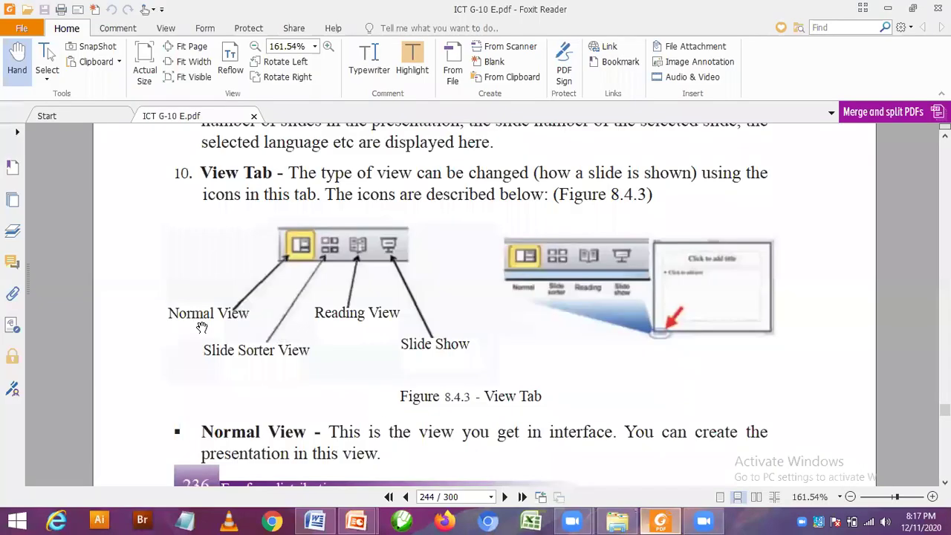
left_click_drag(171, 312, 251, 313)
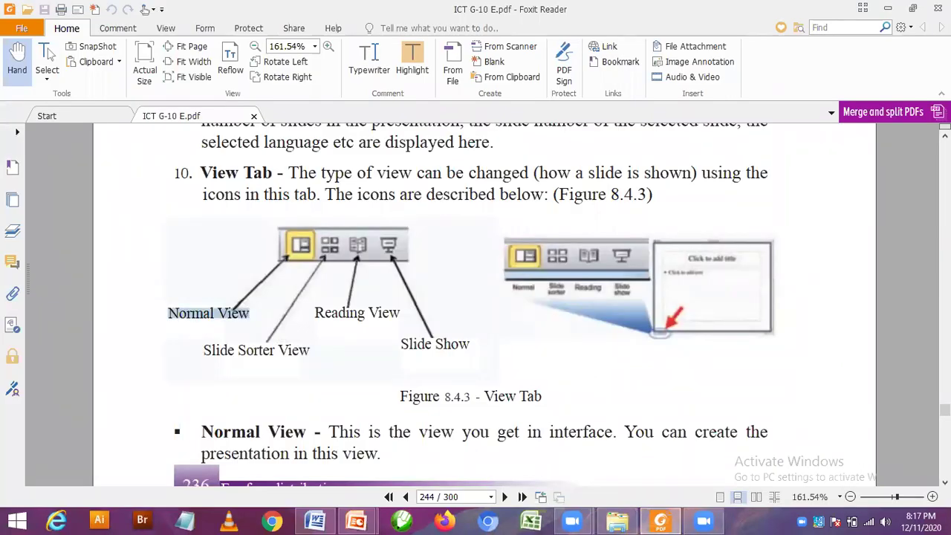
scroll(515, 361, "up", 1)
scroll(516, 361, "up", 1)
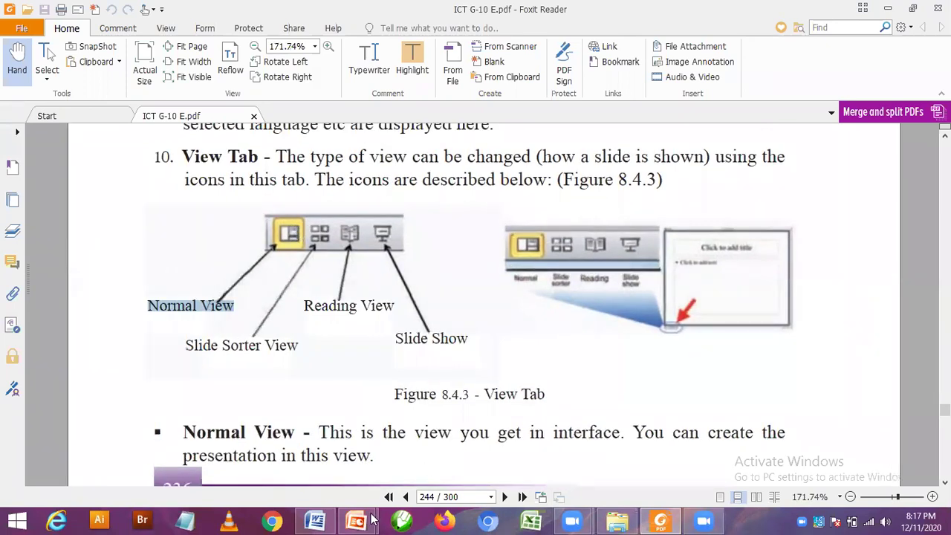
key("alt+Tab")
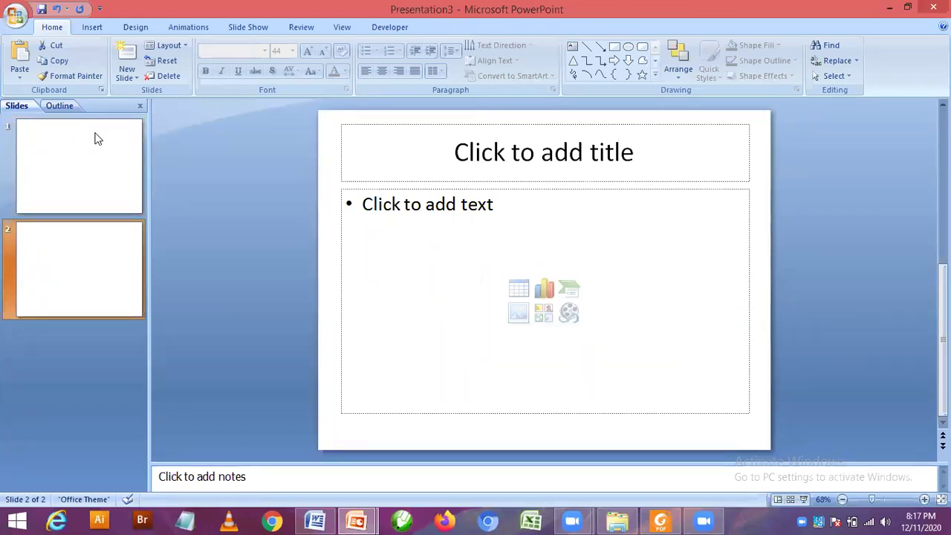
Add a new blank slide 3 after slide 2, then return to the textbook PDF.
left_click(101, 377)
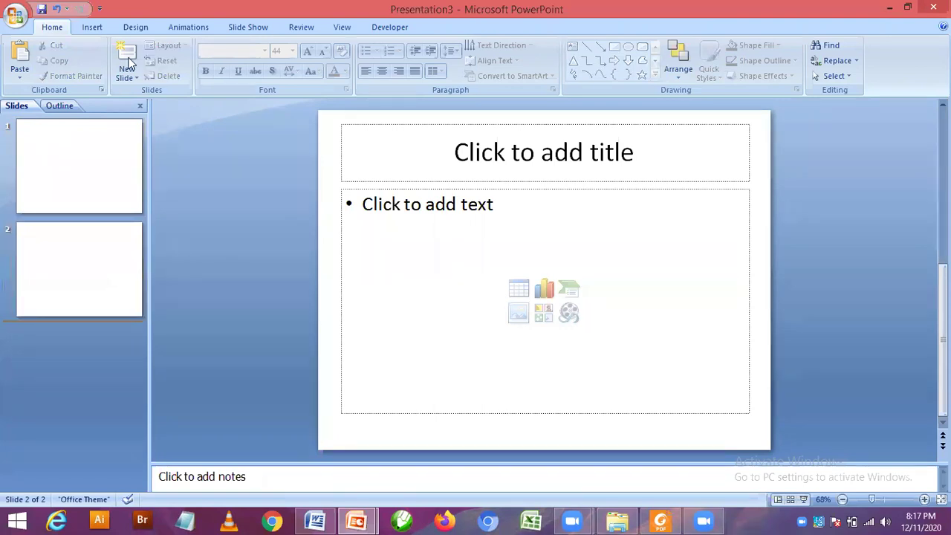
left_click(126, 68)
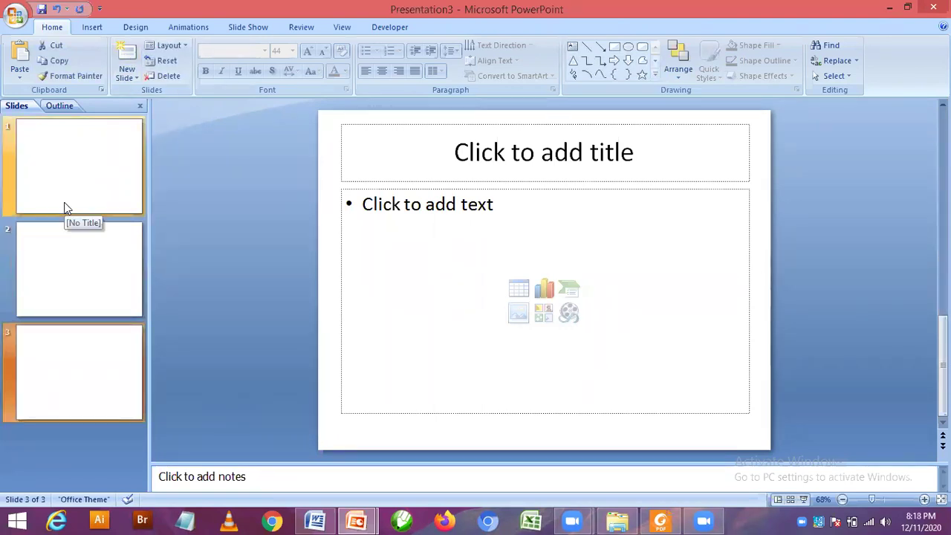
left_click(660, 520)
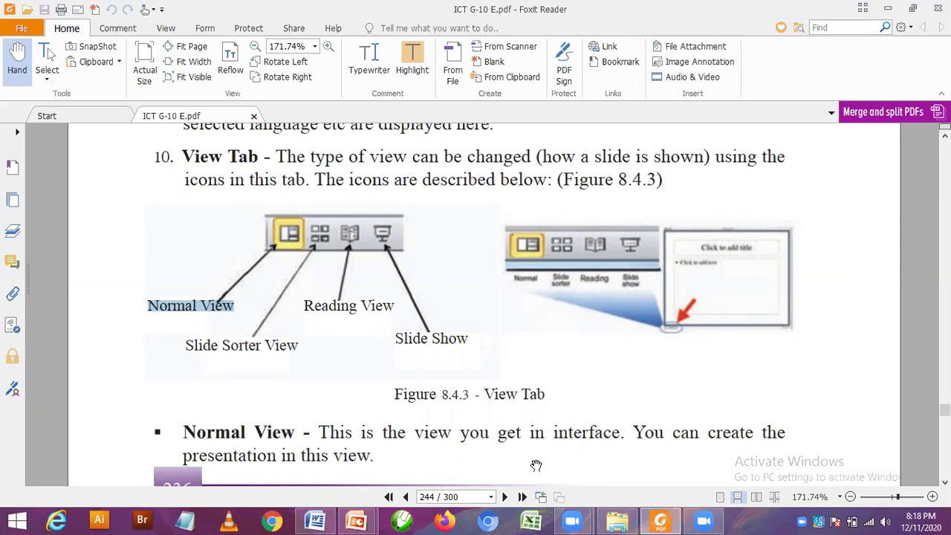
Bring up the '31. wagutal 2' presentation and scroll up through its slides.
left_click(355, 520)
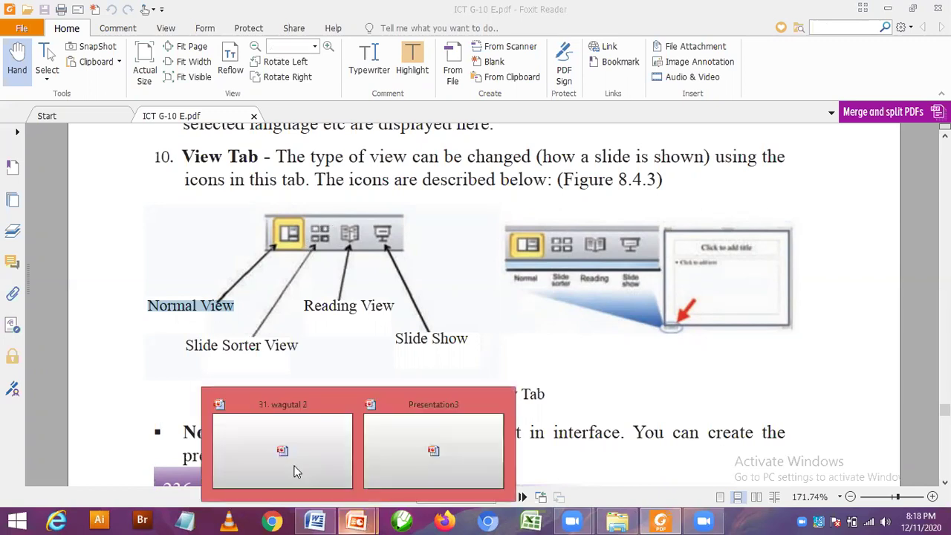
left_click(295, 470)
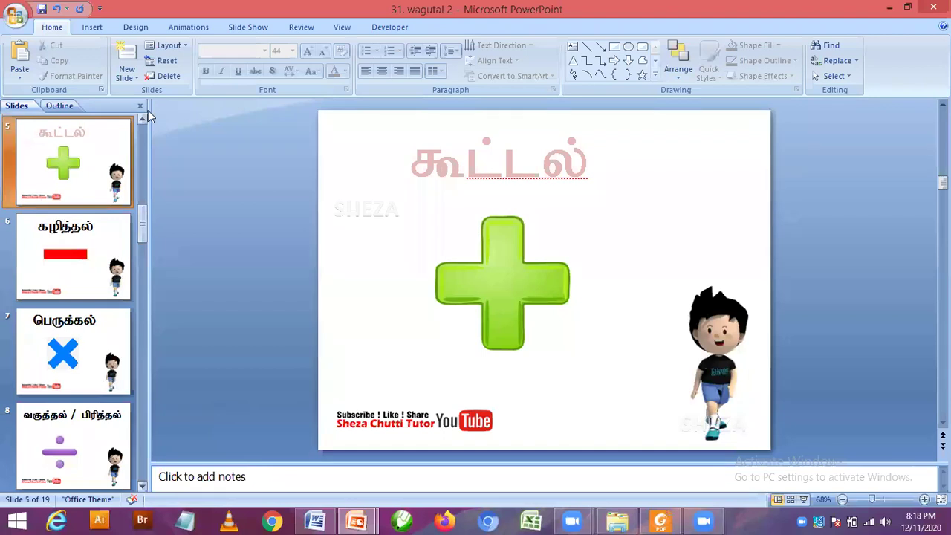
scroll(80, 330, "up", 4)
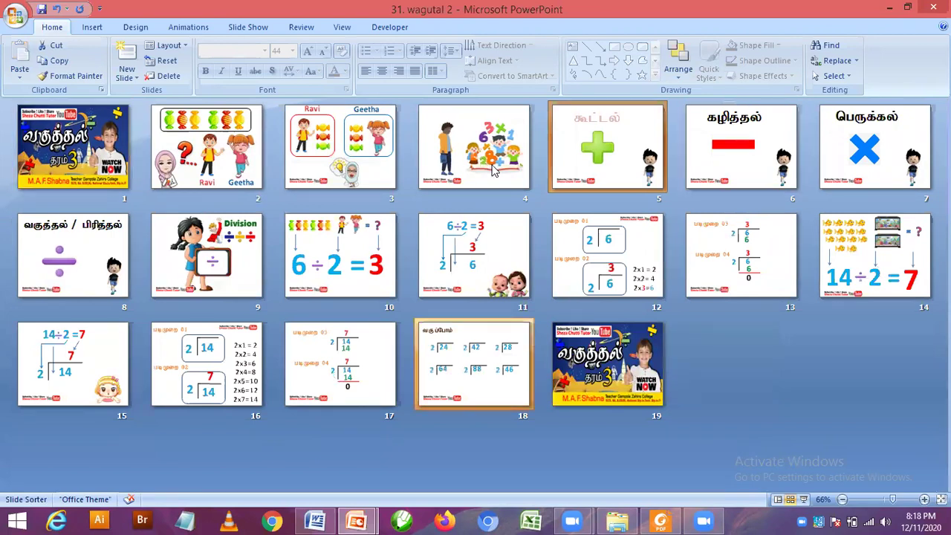
Change the view with the status-bar view button, then return to the textbook's View Tab page.
left_click(777, 501)
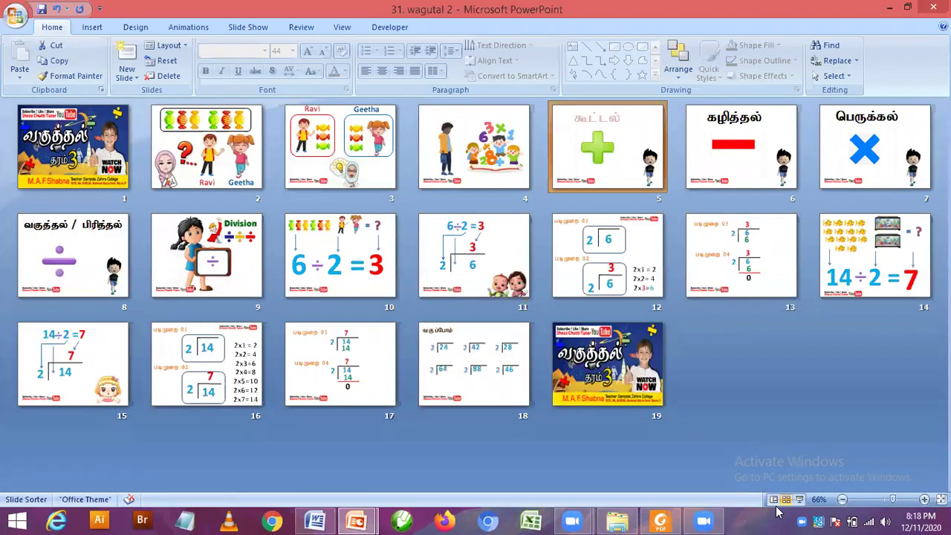
key("alt+Tab")
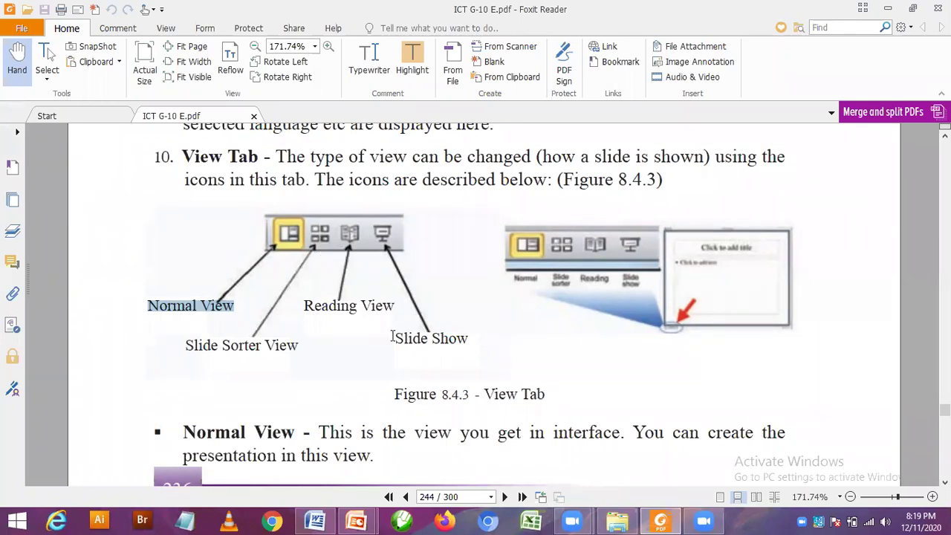
Highlight 'Slide Show' in the View Tab figure, then switch back to 31. wagutal 2 in PowerPoint.
left_click_drag(393, 338, 479, 340)
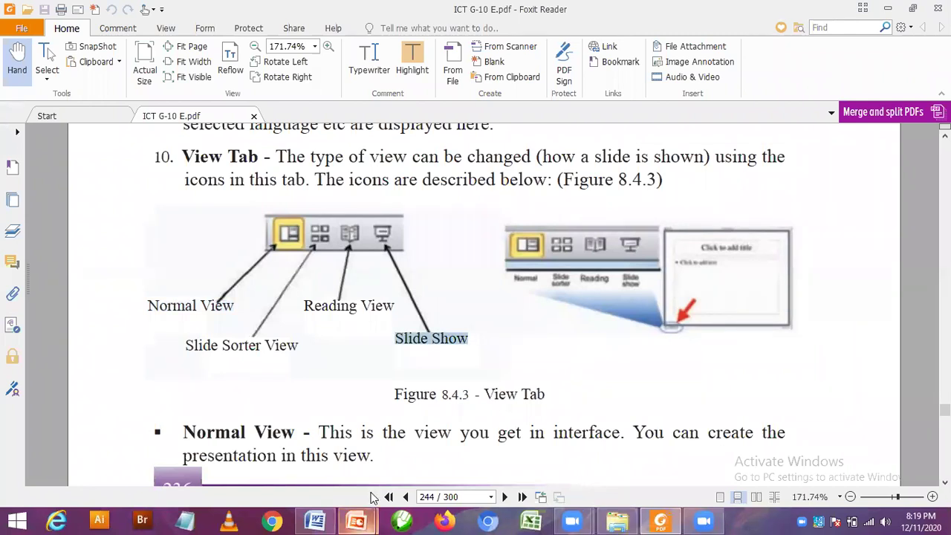
mouse_move(356, 519)
left_click(350, 438)
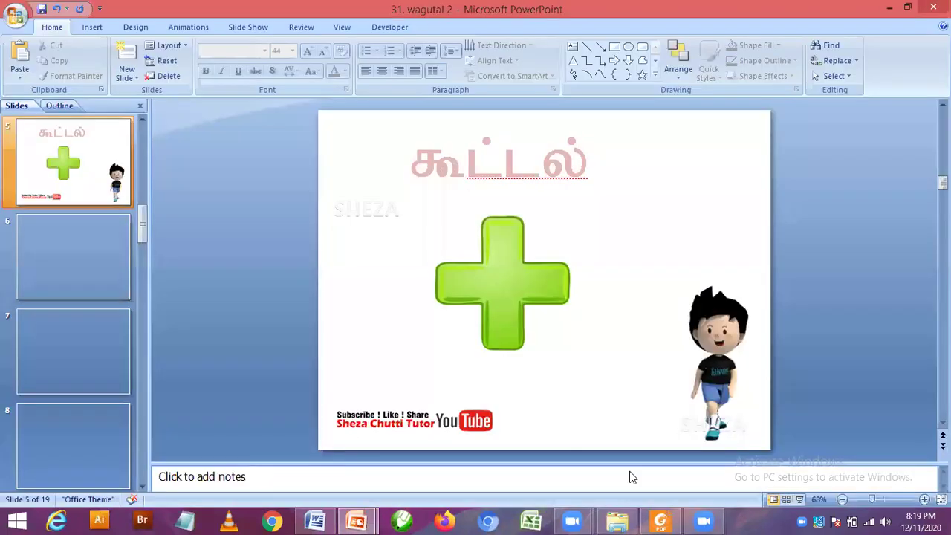
Run a full-screen show from slide 5, end it, and jump back to slide 1.
left_click(800, 500)
left_click(799, 499)
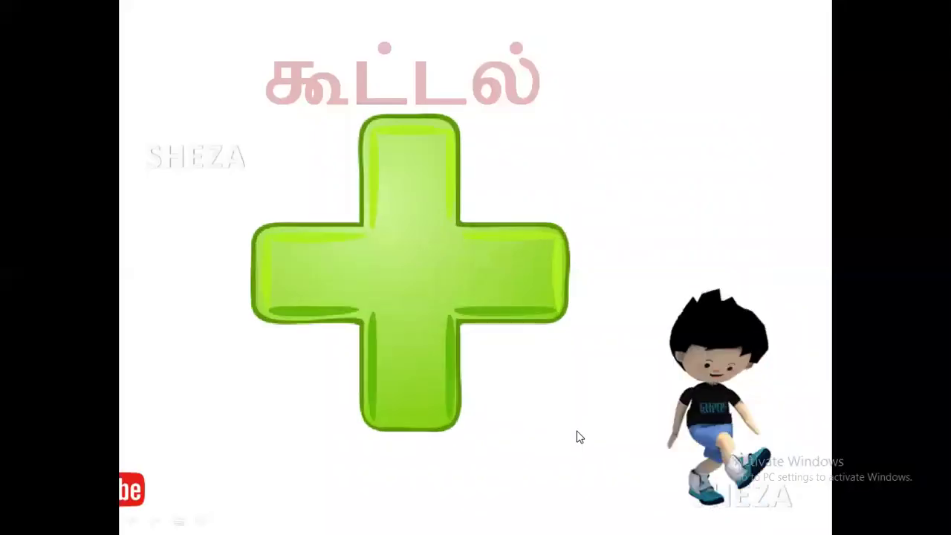
right_click(610, 423)
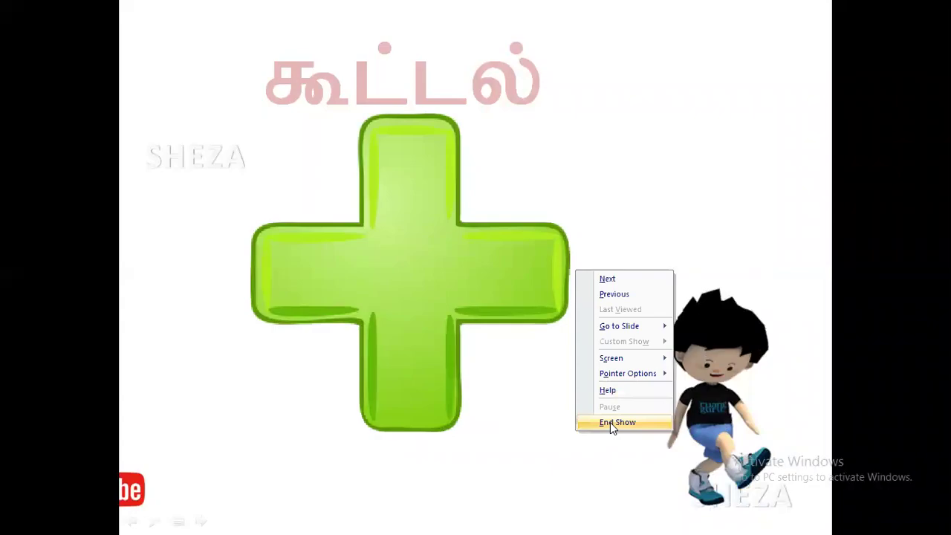
left_click(610, 424)
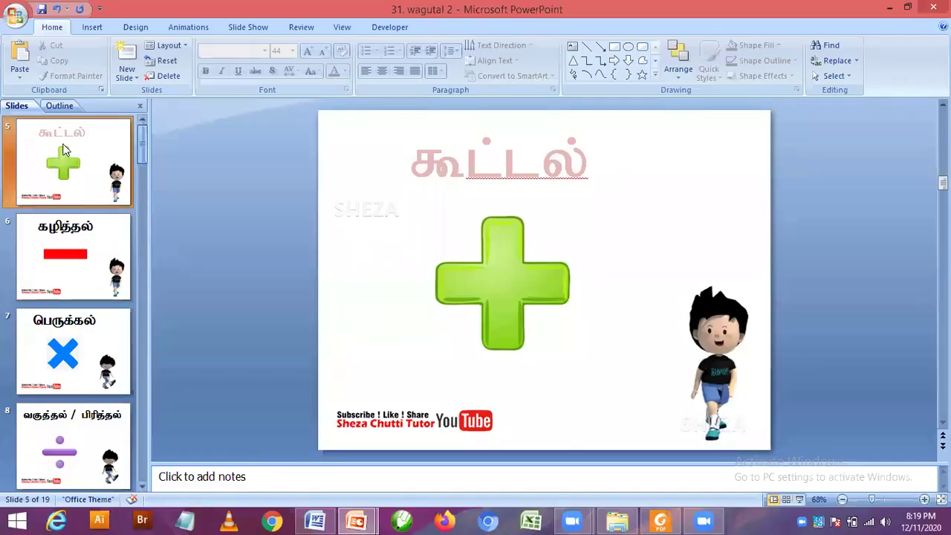
key("Home")
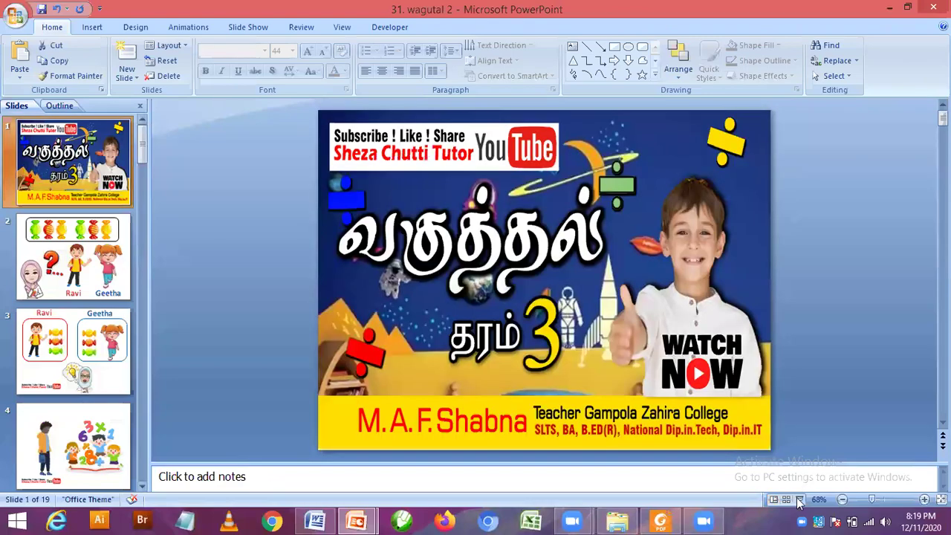
Start and end a quick show, then play 31. wagutal 2 with Slide Show > From Beginning.
left_click(796, 498)
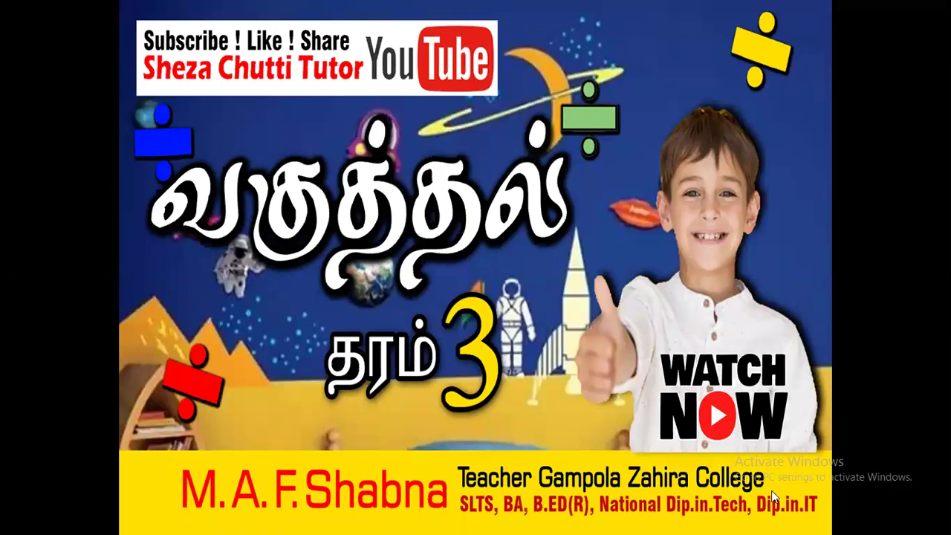
right_click(785, 468)
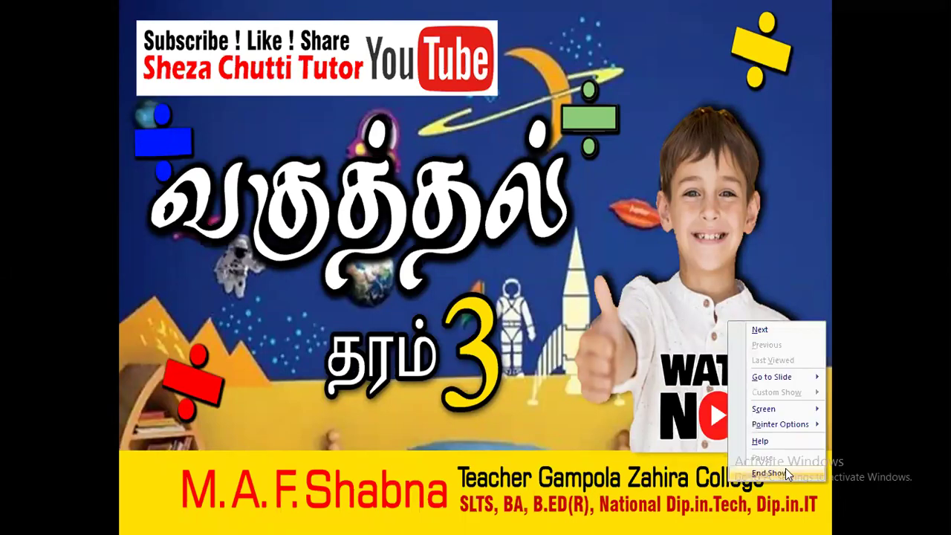
key("Escape")
key("Escape")
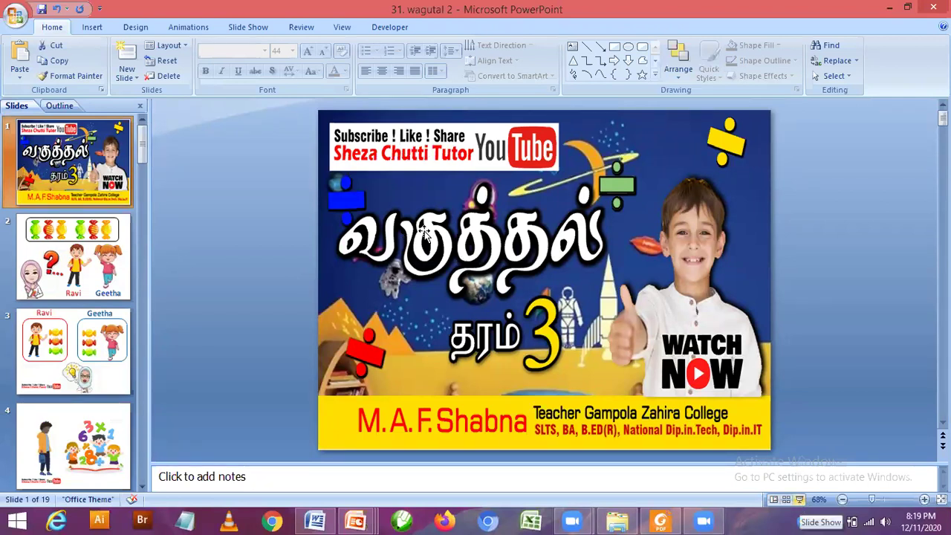
left_click(250, 33)
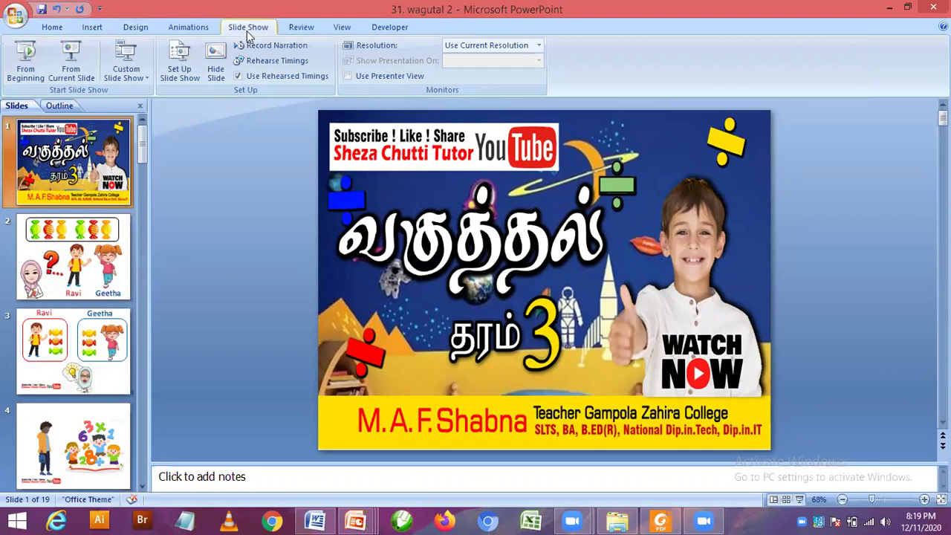
left_click(28, 57)
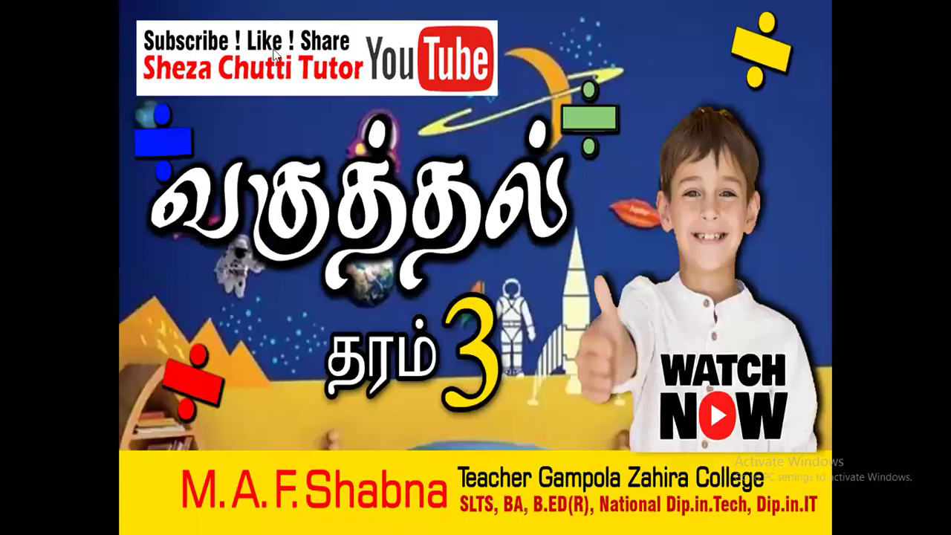
Advance the show from the வகுத்தல் title slide to slide 2 using Next.
right_click(496, 370)
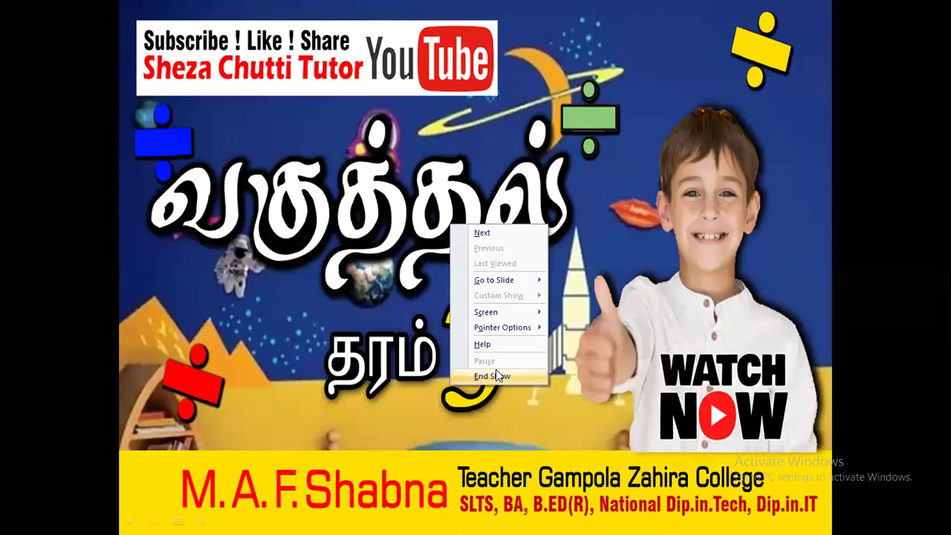
left_click(495, 369)
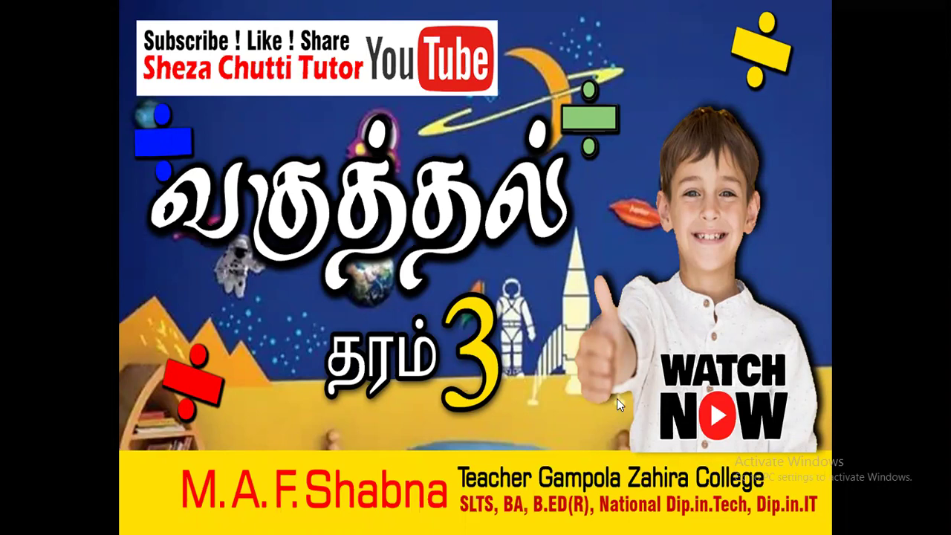
right_click(363, 205)
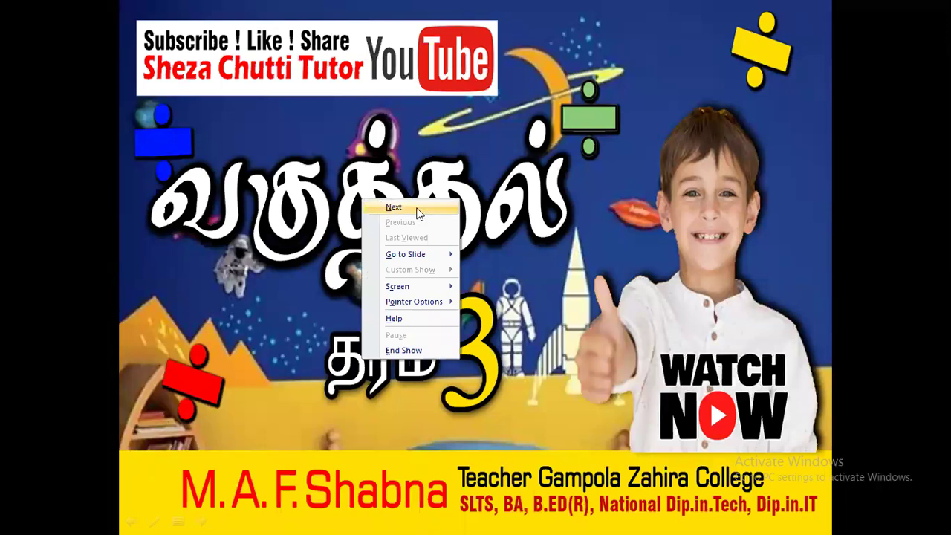
left_click(416, 208)
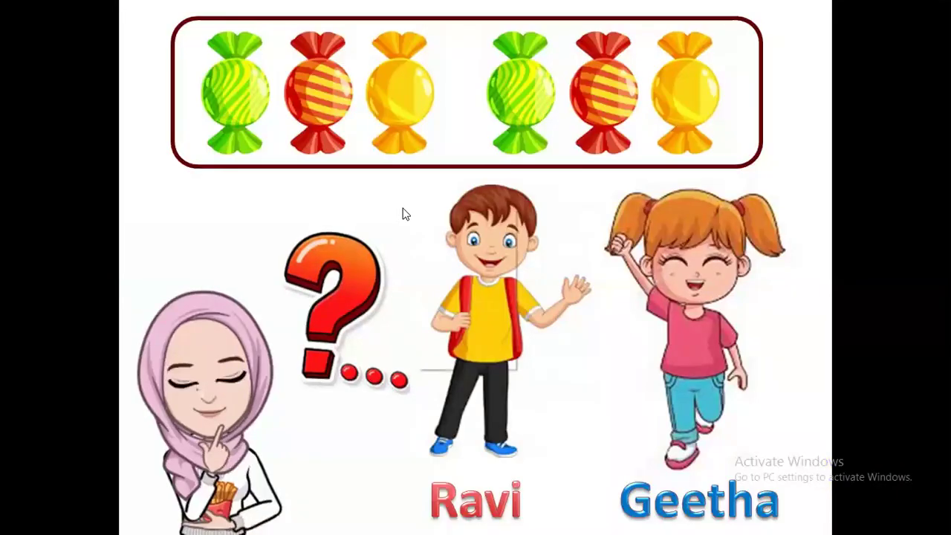
Step through the candy slide's animations, including the red border, to reach the green-plus slide.
right_click(434, 218)
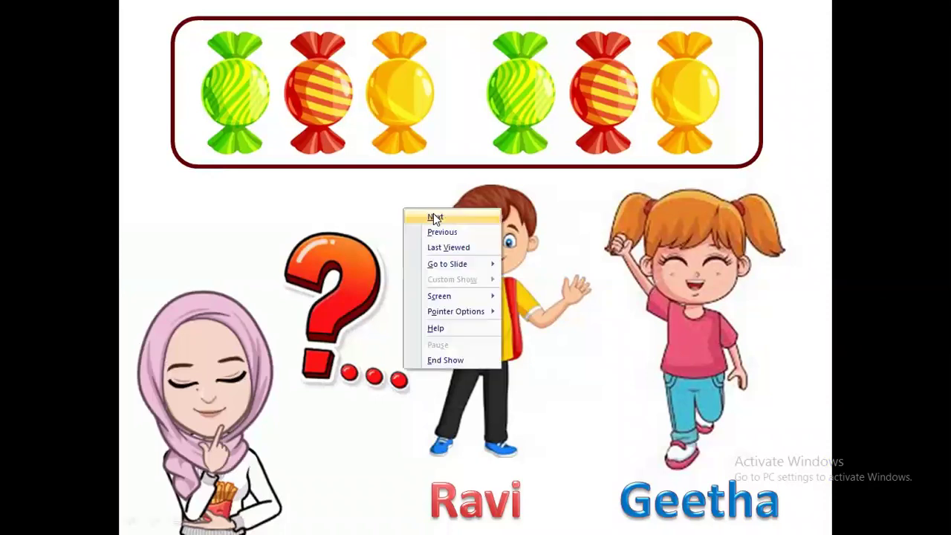
left_click(437, 217)
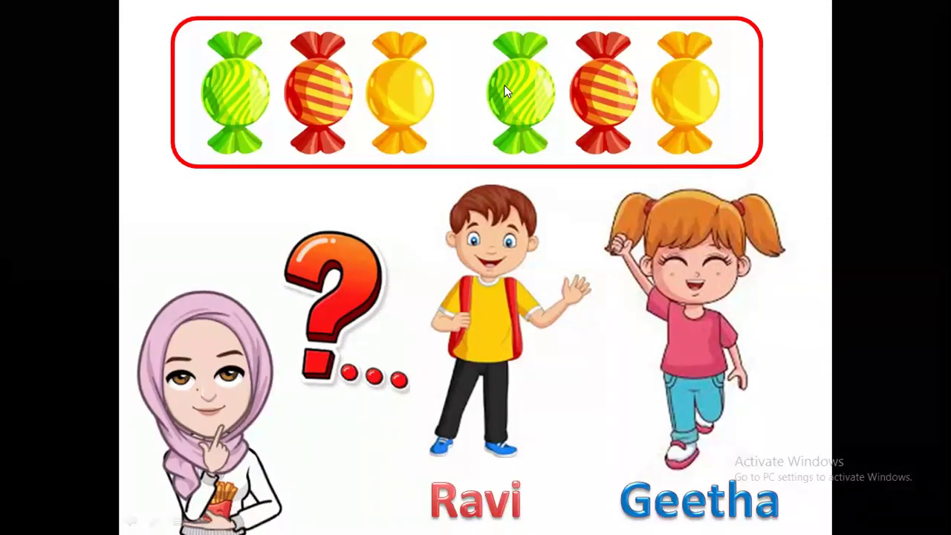
left_click(586, 169)
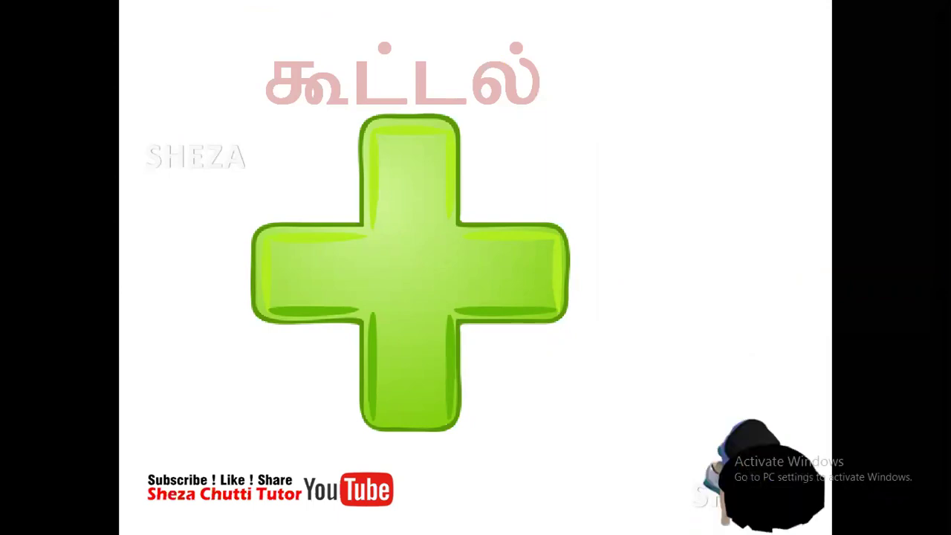
right_click(550, 172)
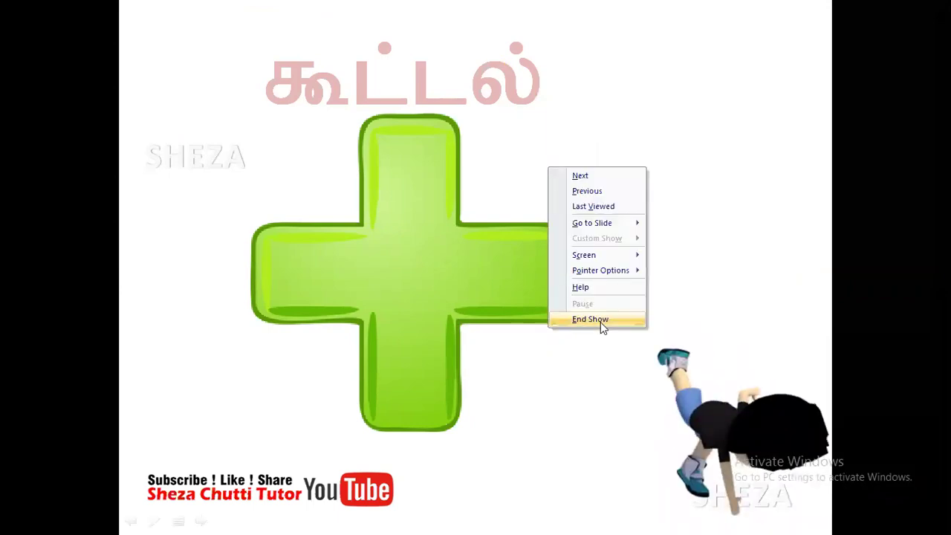
left_click(517, 175)
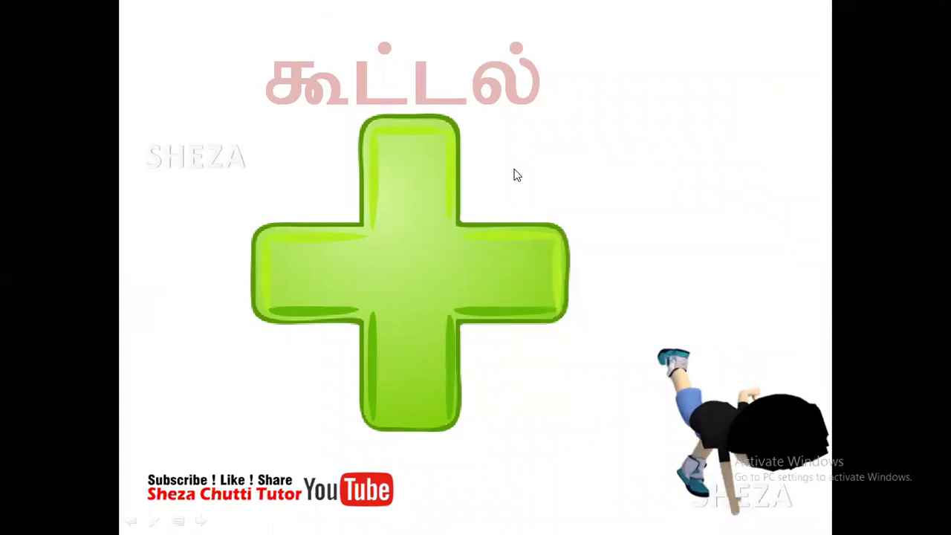
right_click(517, 175)
right_click(515, 171)
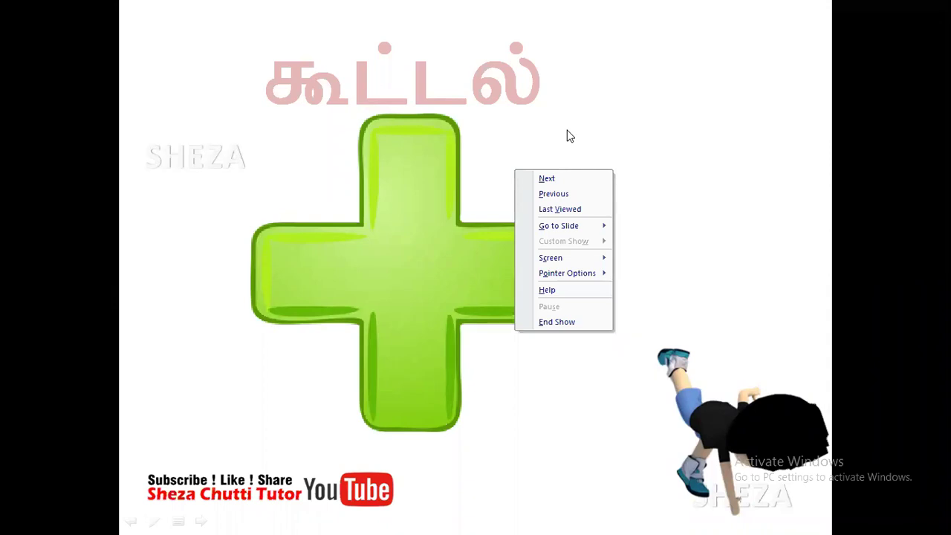
key("Escape")
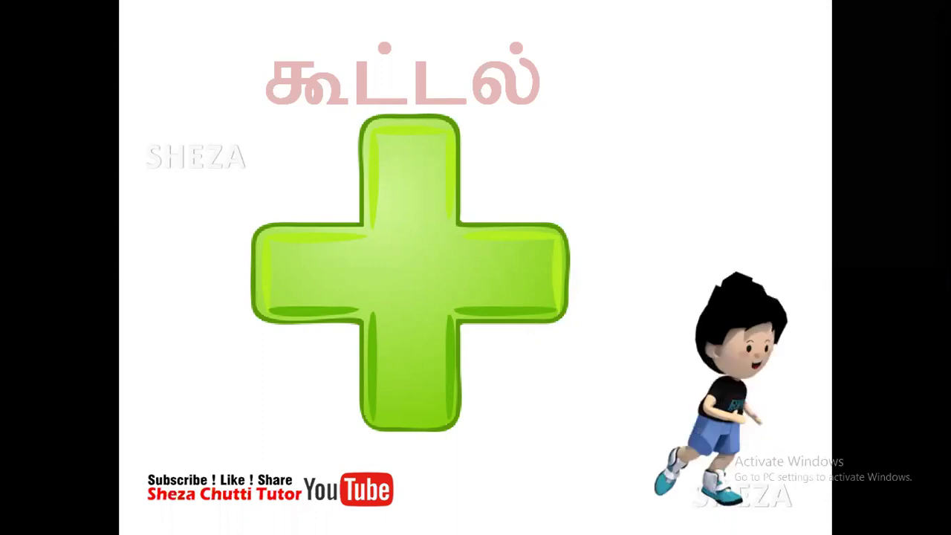
With the Ballpoint Pen, loop the title and SHEZA and draw an arrow to the boy.
right_click(528, 165)
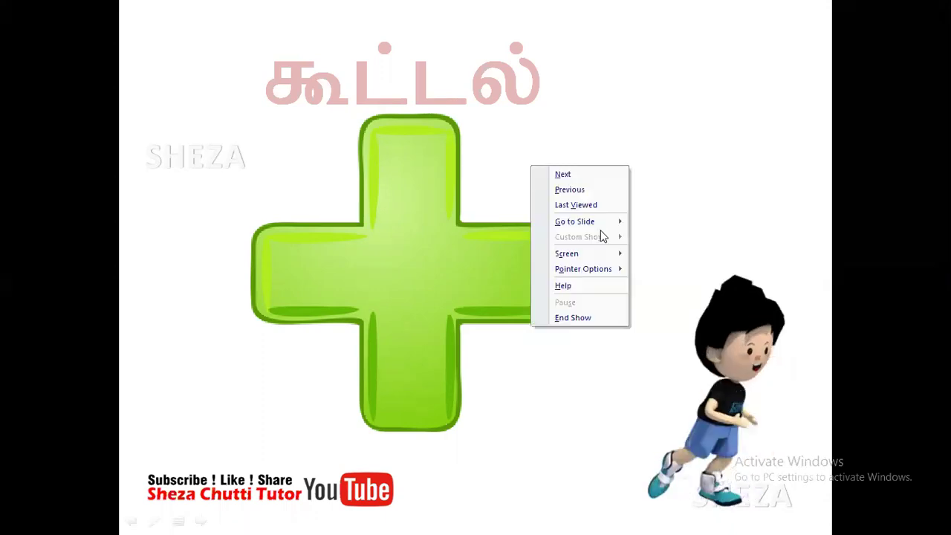
mouse_move(573, 275)
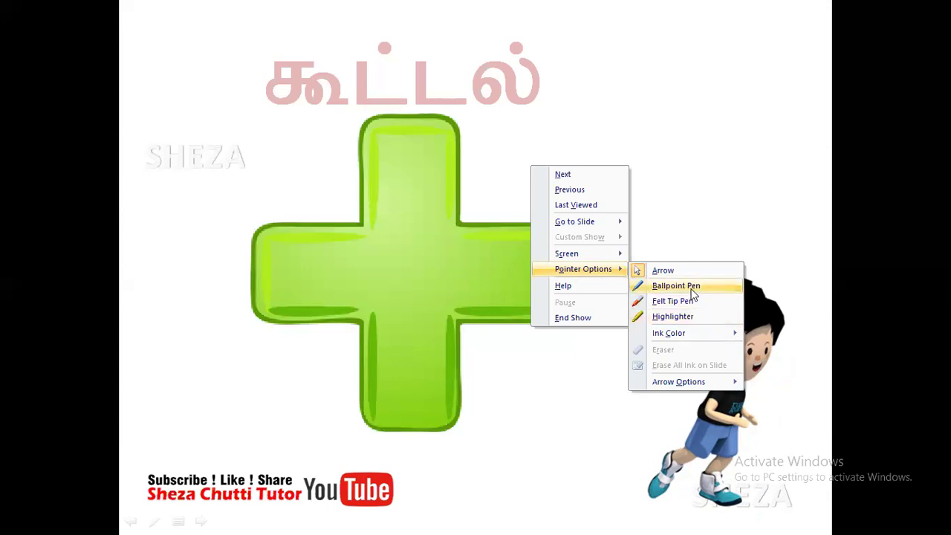
left_click(562, 173)
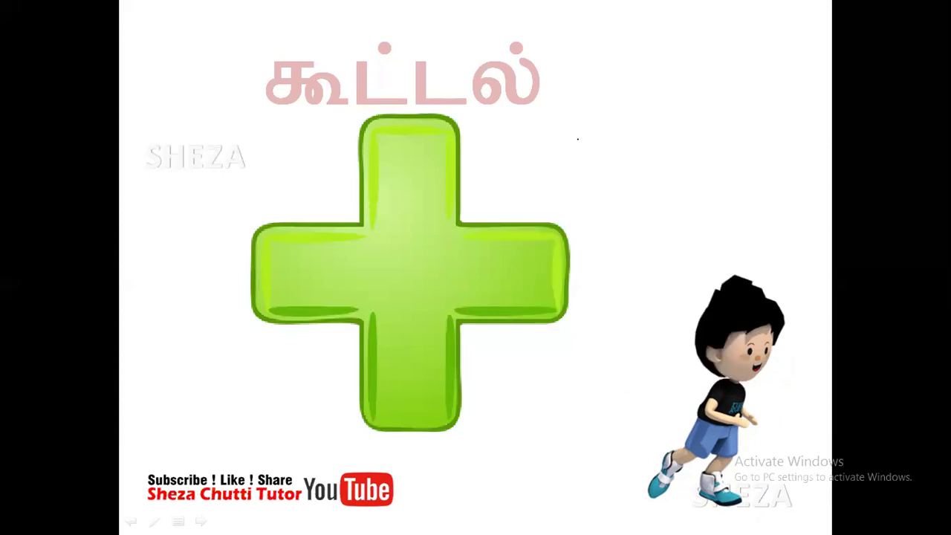
mouse_move(598, 127)
left_mouse_down()
mouse_move(576, 137)
mouse_move(750, 276)
left_mouse_up()
left_click_drag(750, 243, 751, 275)
left_click_drag(513, 29, 541, 143)
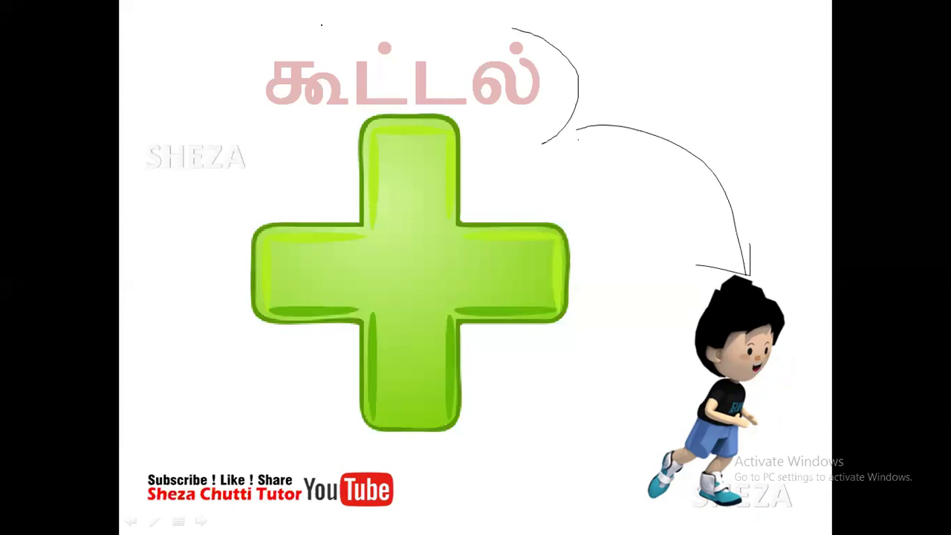
mouse_move(512, 28)
left_mouse_down()
mouse_move(274, 157)
mouse_move(537, 111)
left_mouse_up()
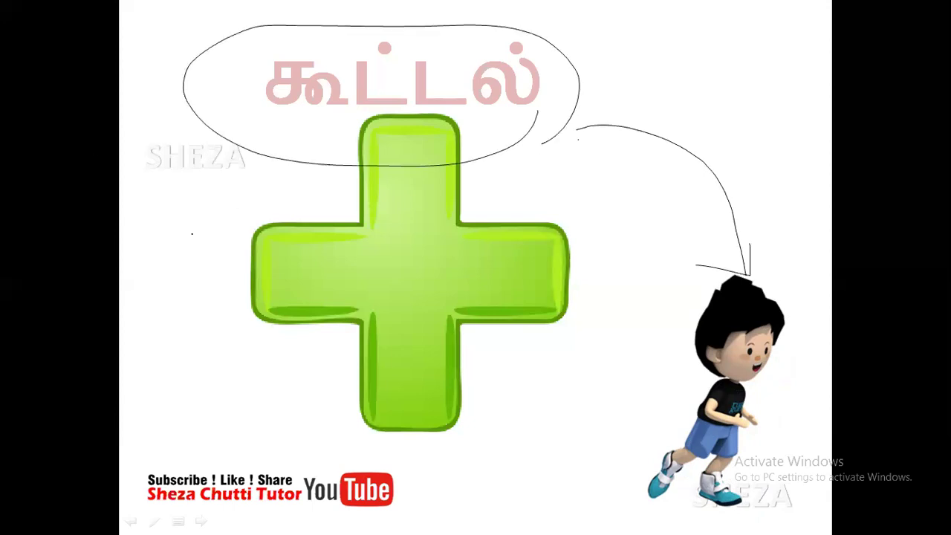
Switch to the red Felt Tip Pen and circle the Subscribe banner.
right_click(539, 198)
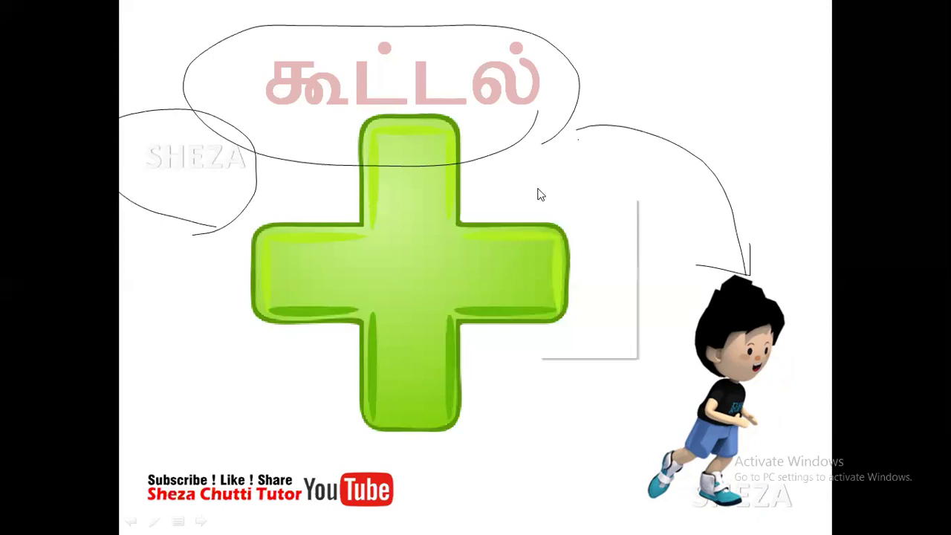
mouse_move(605, 301)
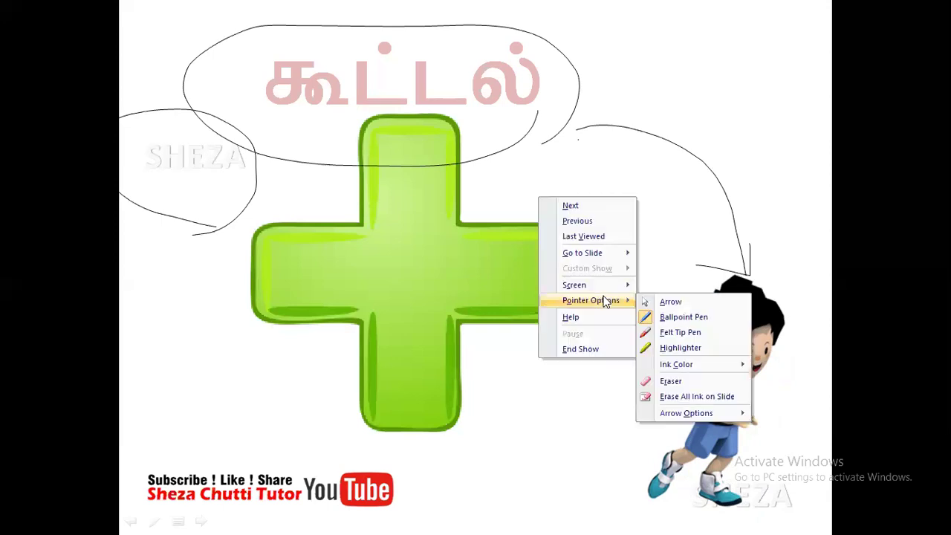
left_click(566, 190)
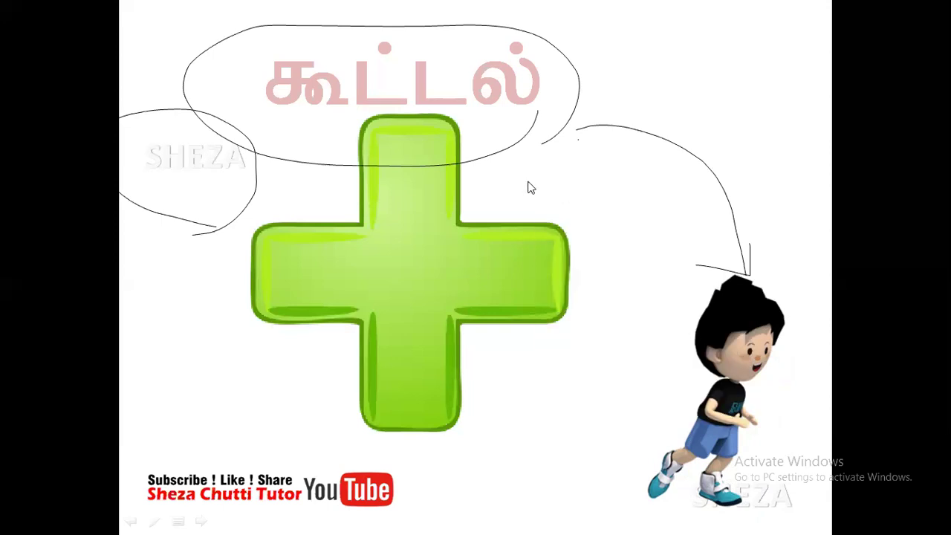
mouse_move(191, 453)
left_mouse_down()
mouse_move(294, 450)
mouse_move(149, 534)
left_mouse_up()
Change the ink colour to light blue and draw a zigzag beside the plus sign.
right_click(421, 256)
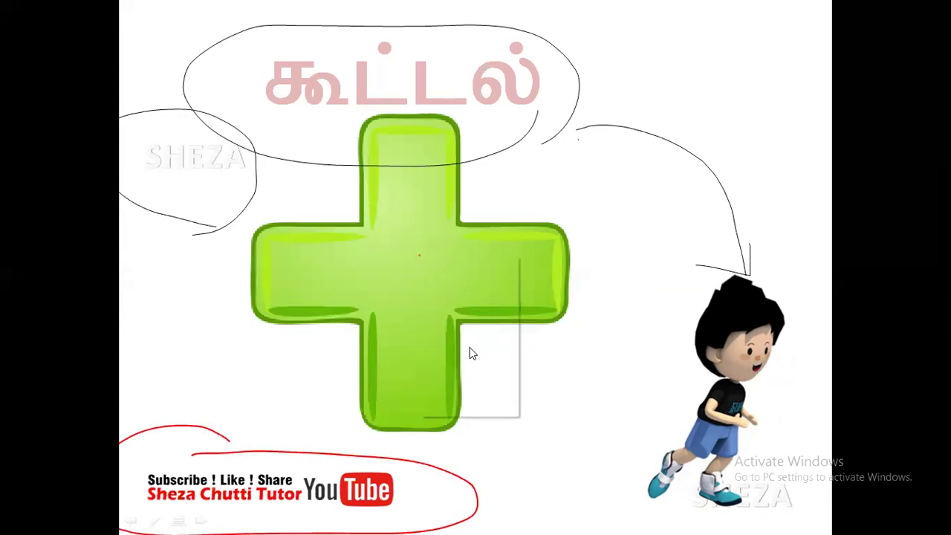
mouse_move(469, 358)
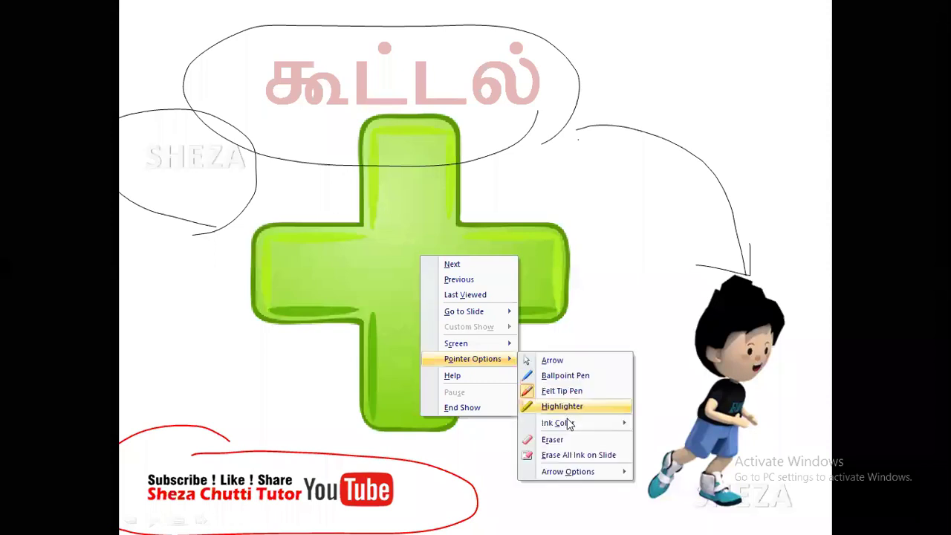
mouse_move(562, 421)
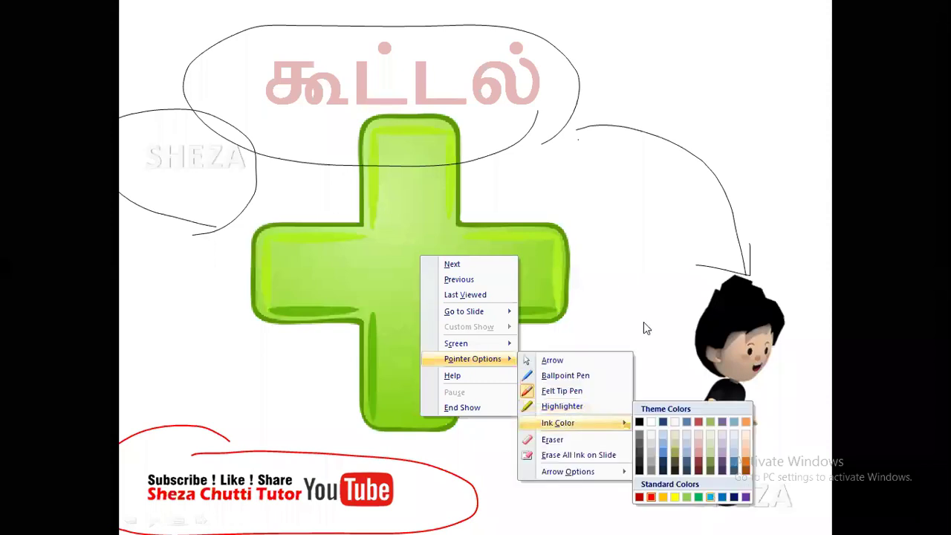
left_click(584, 230)
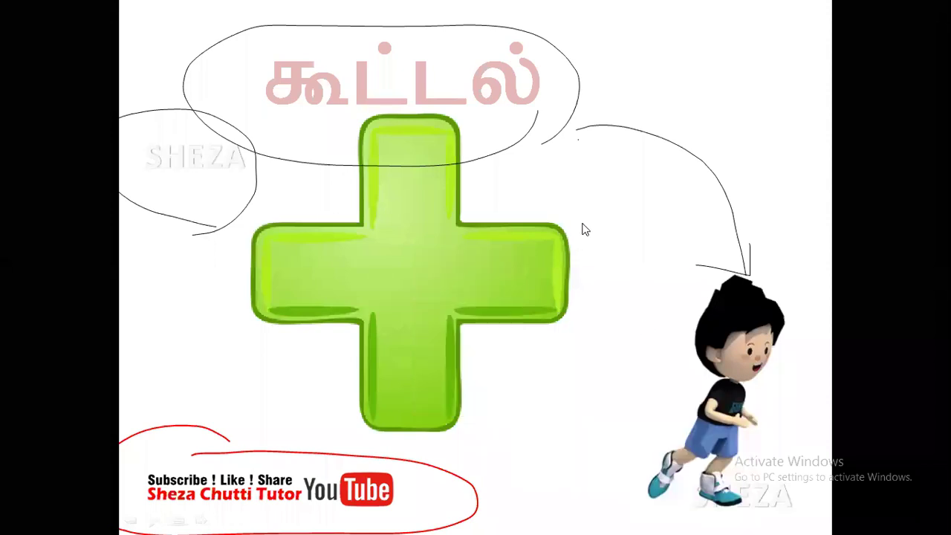
mouse_move(592, 245)
left_mouse_down()
mouse_move(583, 221)
mouse_move(734, 112)
left_mouse_up()
Erase the blue zigzag and the arc to the boy, then restore the arrow pointer.
right_click(638, 288)
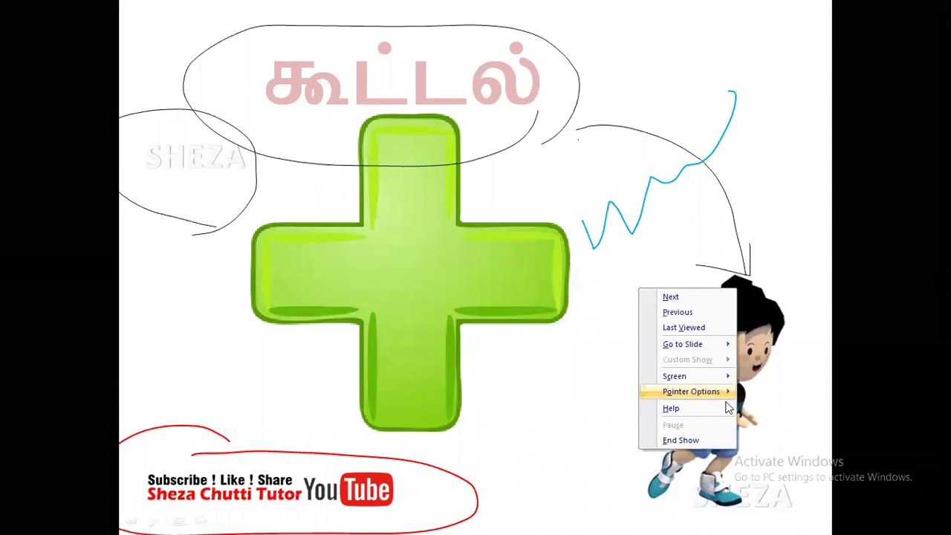
mouse_move(693, 391)
key("ctrl+e")
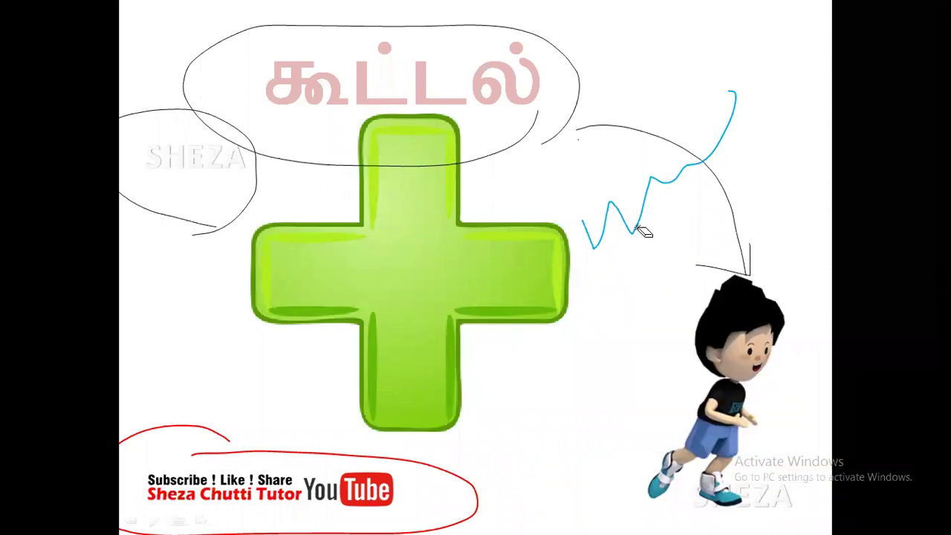
key("ctrl+z")
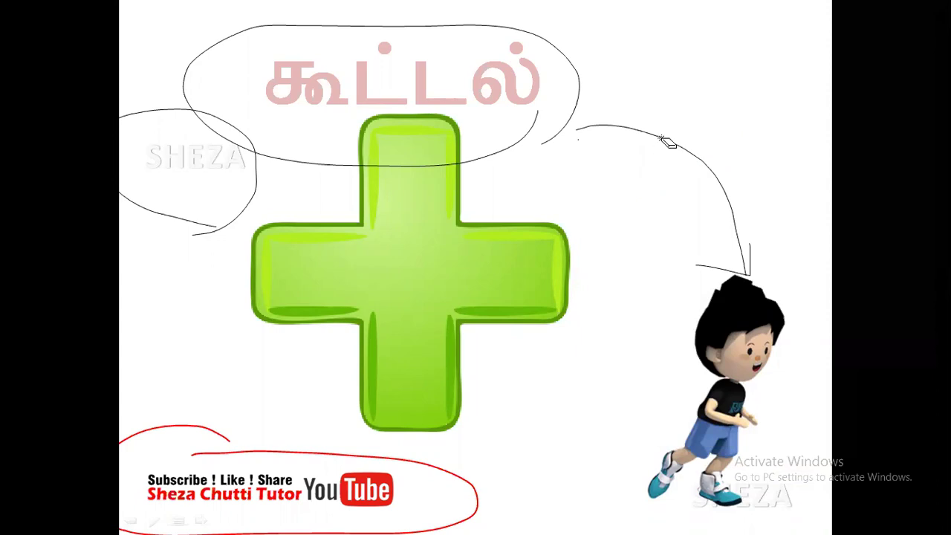
key("ctrl+z")
right_click(600, 145)
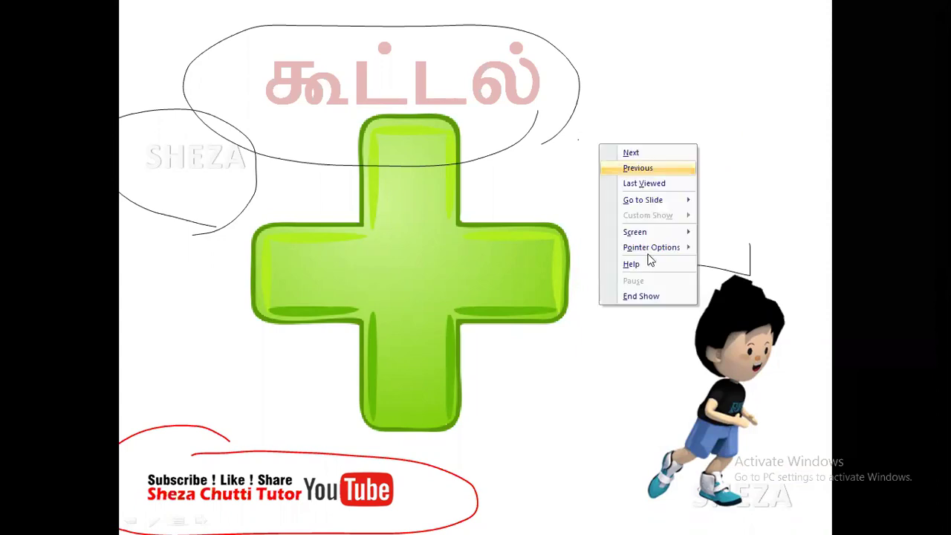
mouse_move(650, 251)
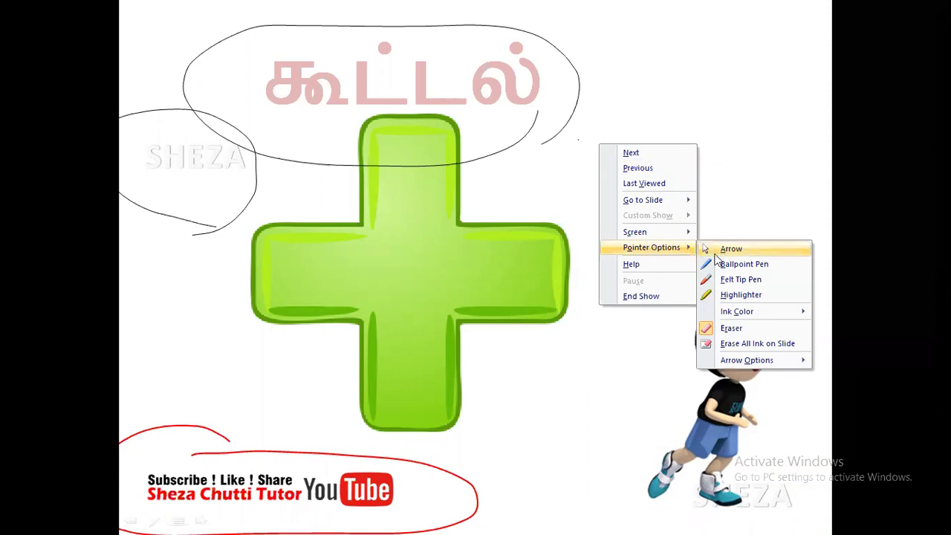
left_click(534, 180)
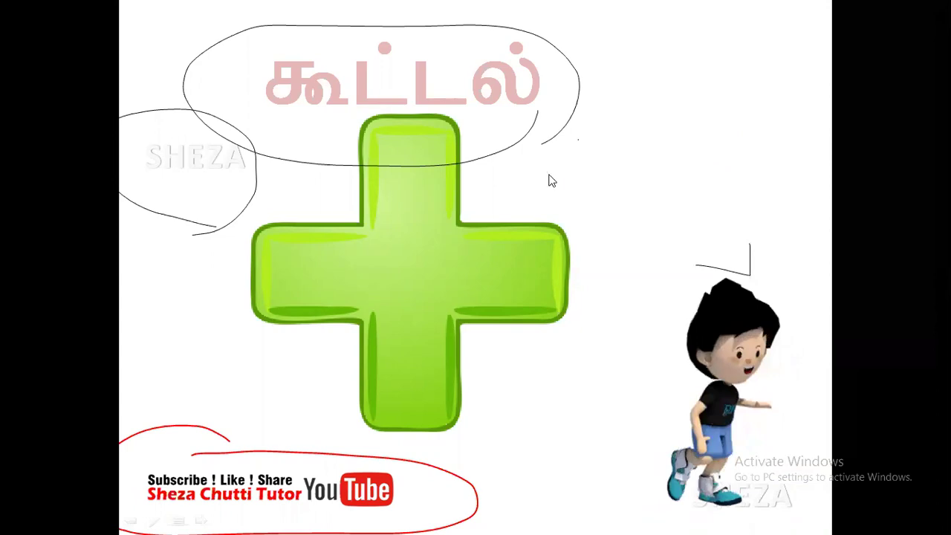
End the slide show and discard the ink annotations.
right_click(553, 180)
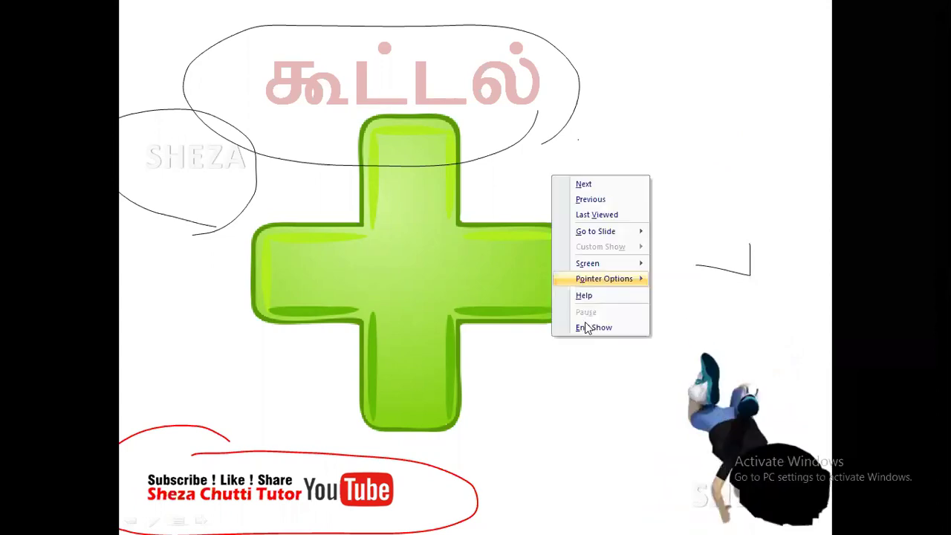
left_click(609, 331)
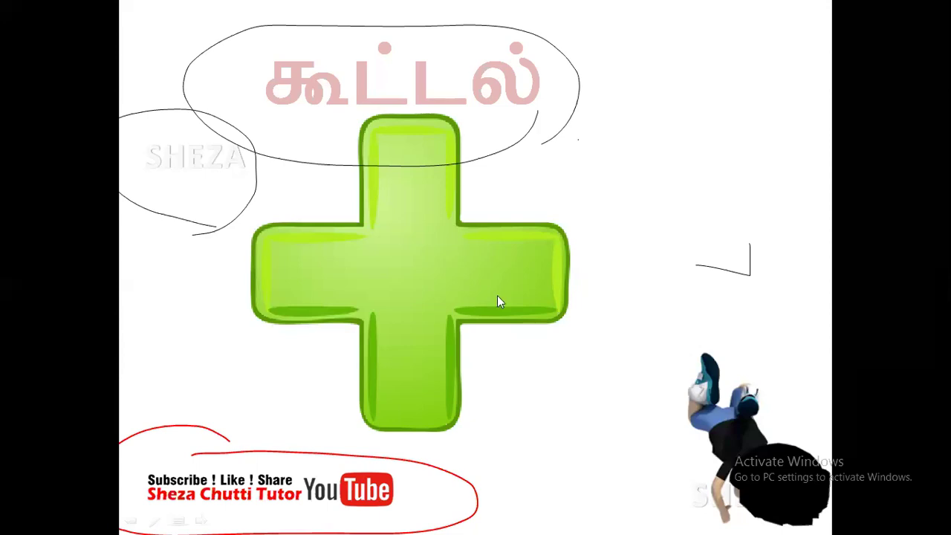
key("Escape")
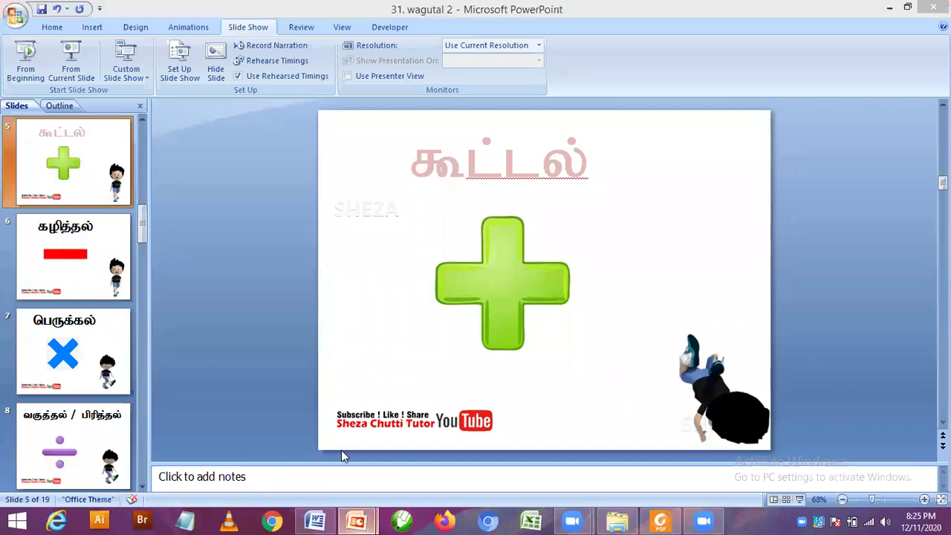
Switch to Presentation3 and remove the two extra slides, keeping only the title slide.
key("alt+Tab")
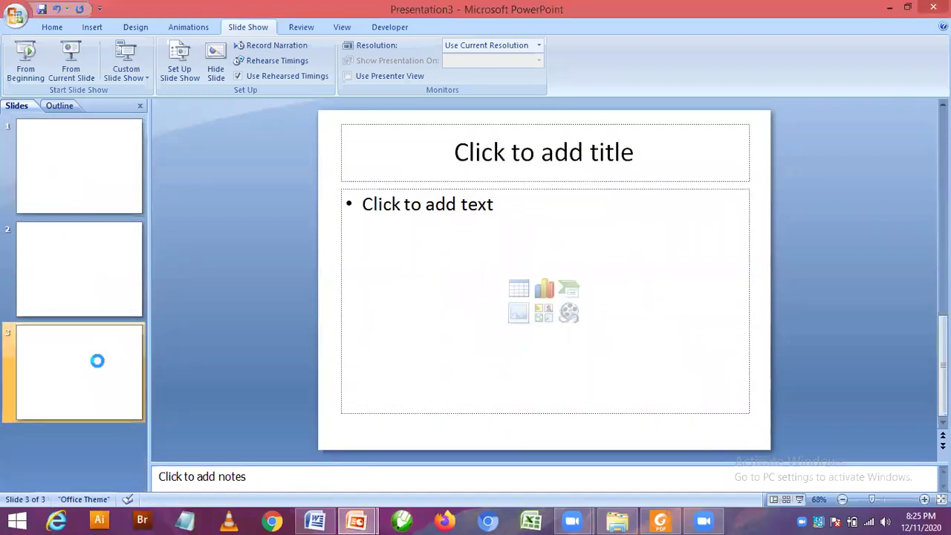
key("Delete")
key("Delete")
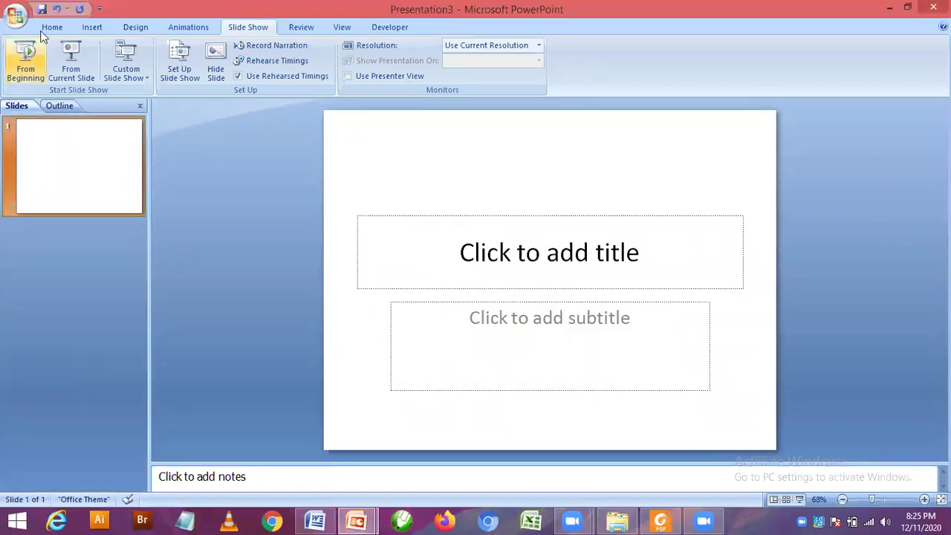
scroll(476, 70, "up", 4)
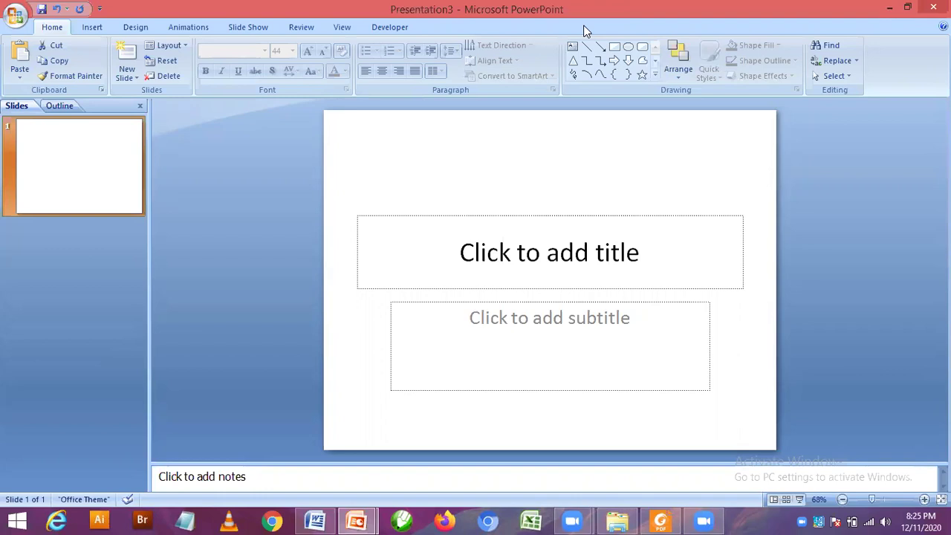
Insert two new Title and Content slides with Ctrl+M, briefly opening and closing the file menu.
key("ctrl+m")
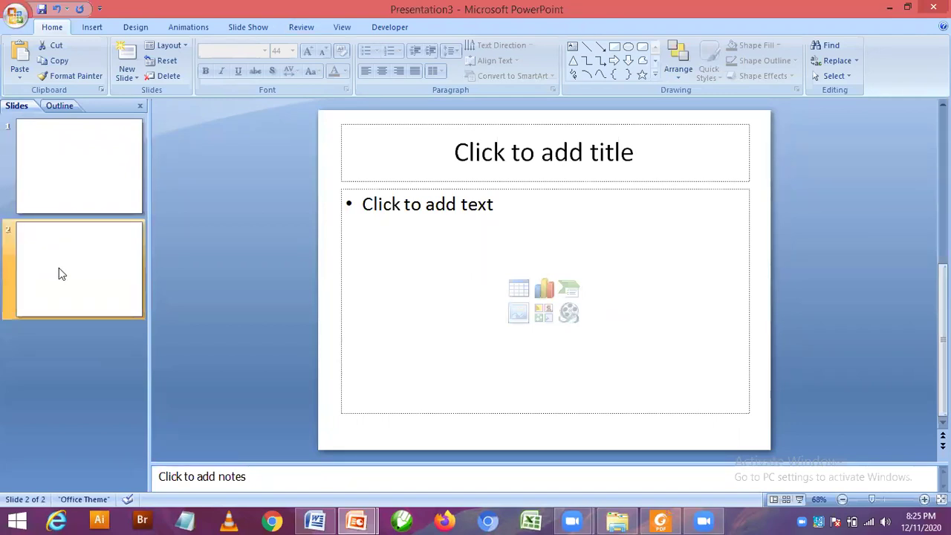
key("ctrl+m")
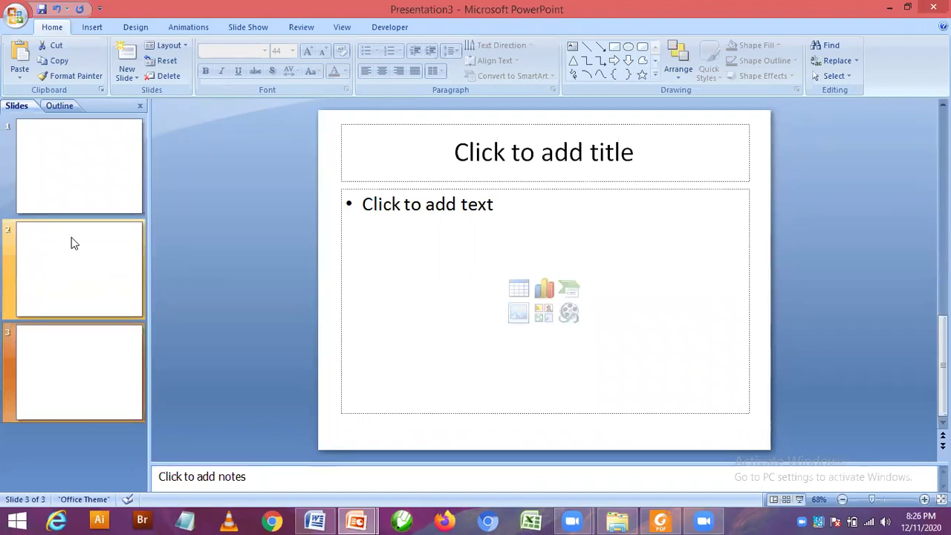
key("alt+f")
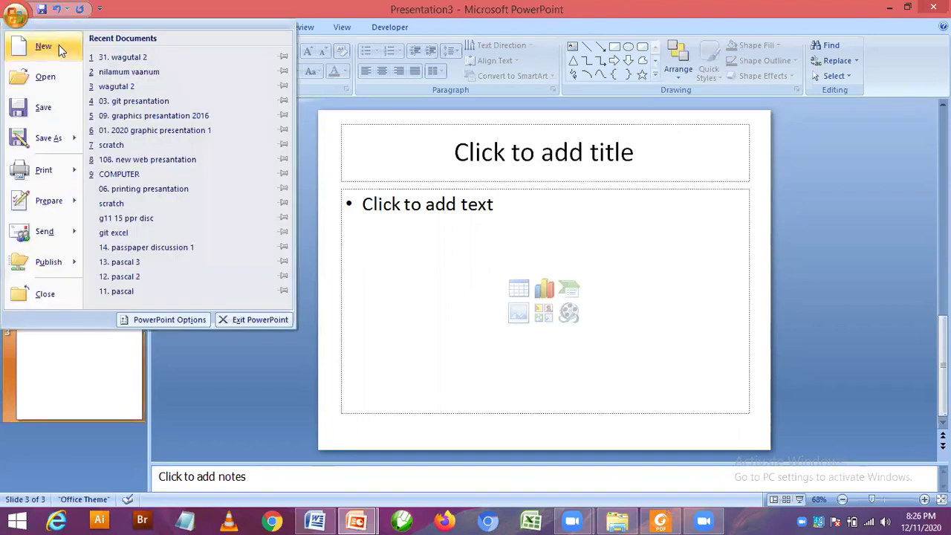
key("Escape")
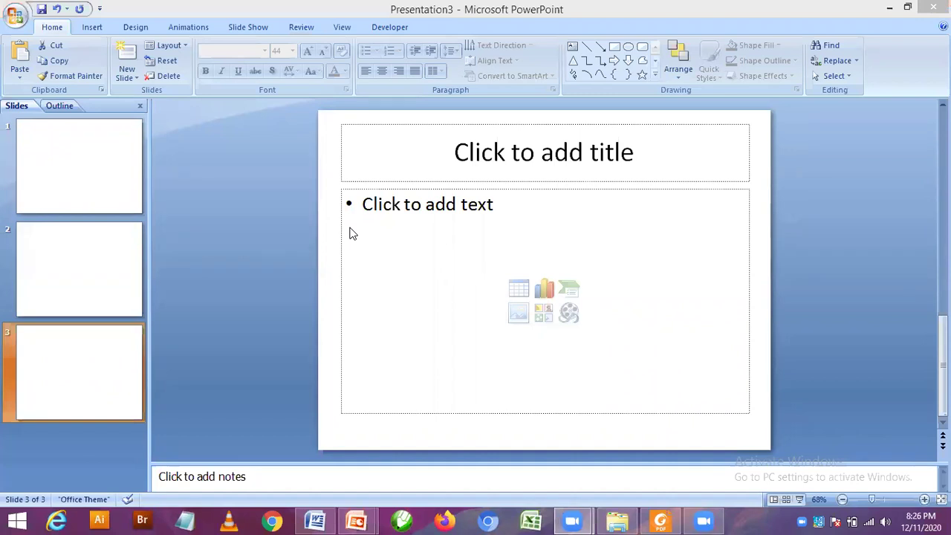
Delete slide 3 and then slide 2 from the thumbnail pane with Delete Slide.
right_click(130, 375)
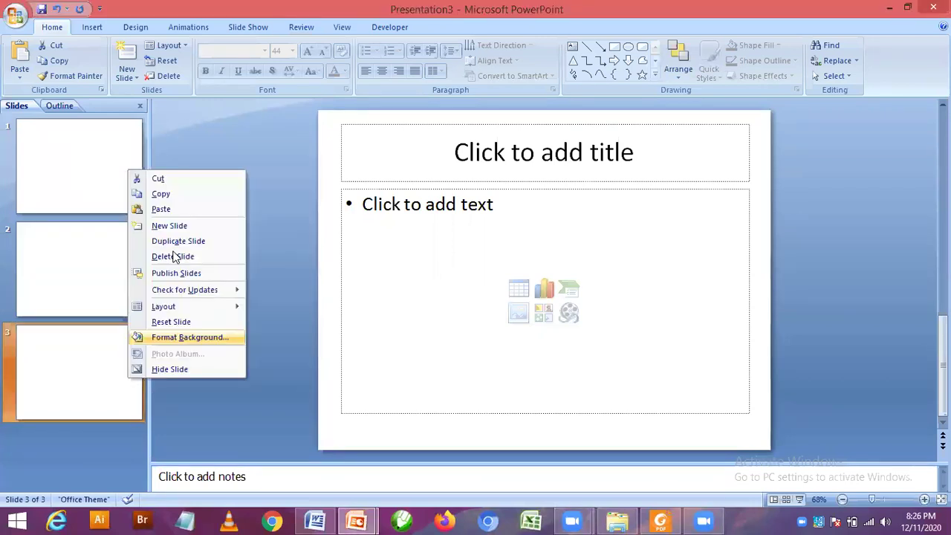
left_click(174, 255)
right_click(128, 273)
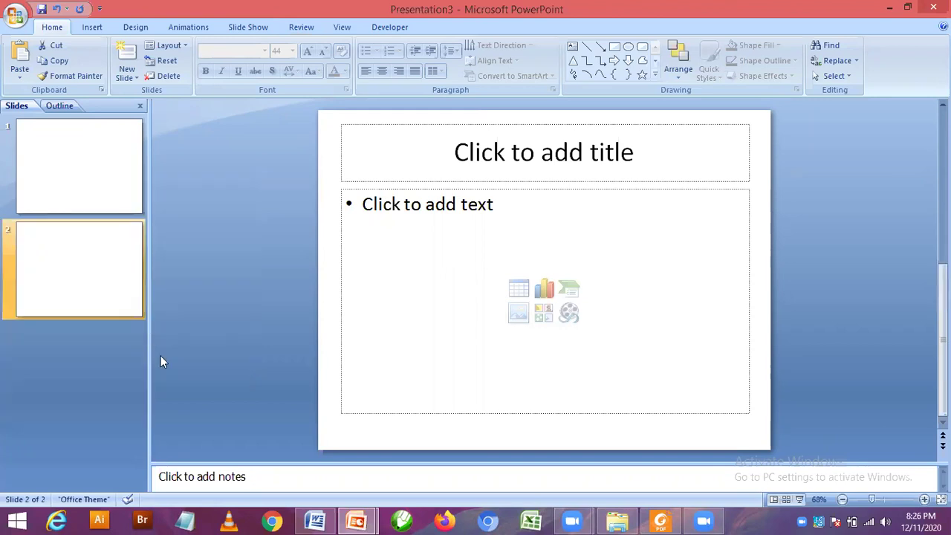
left_click(164, 358)
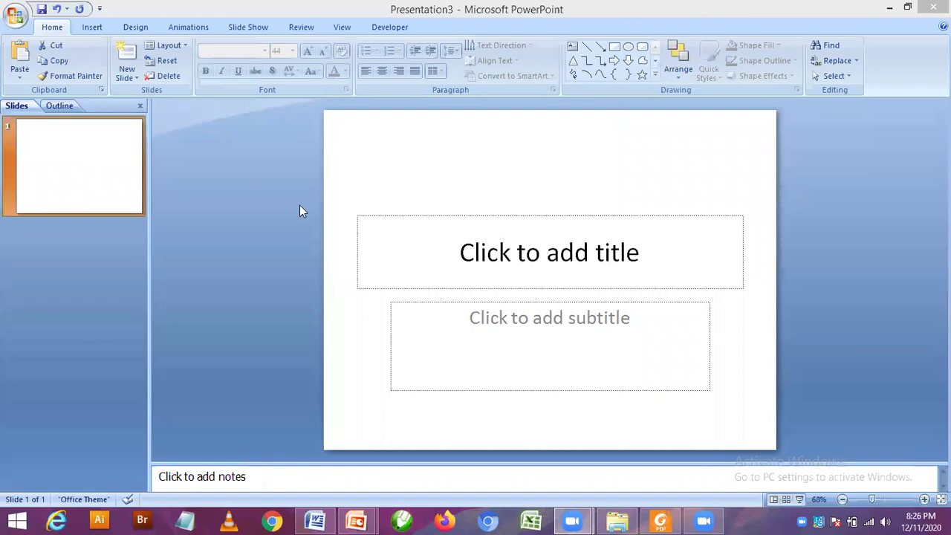
Type 'ctrl+m' as the first slide's title and add blank slides after it with Ctrl+M.
left_click(436, 261)
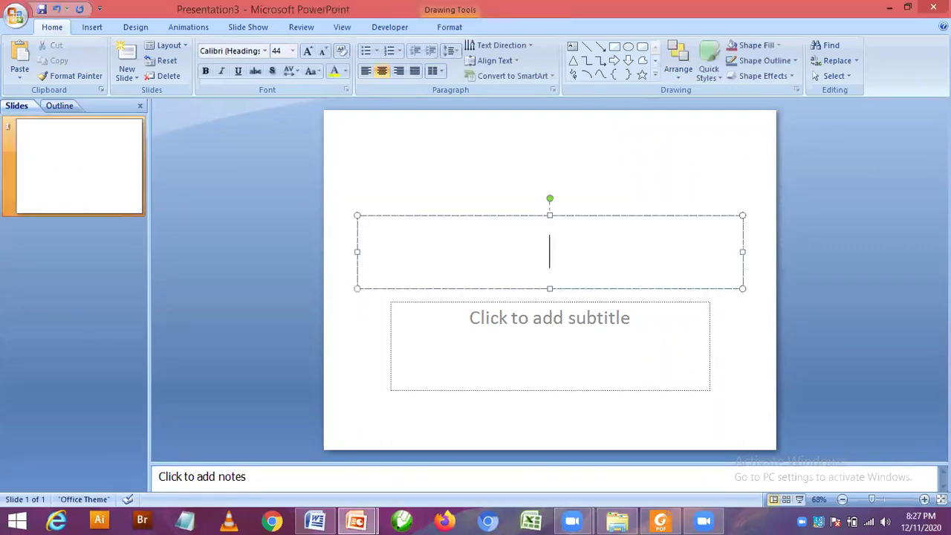
type("ctrl")
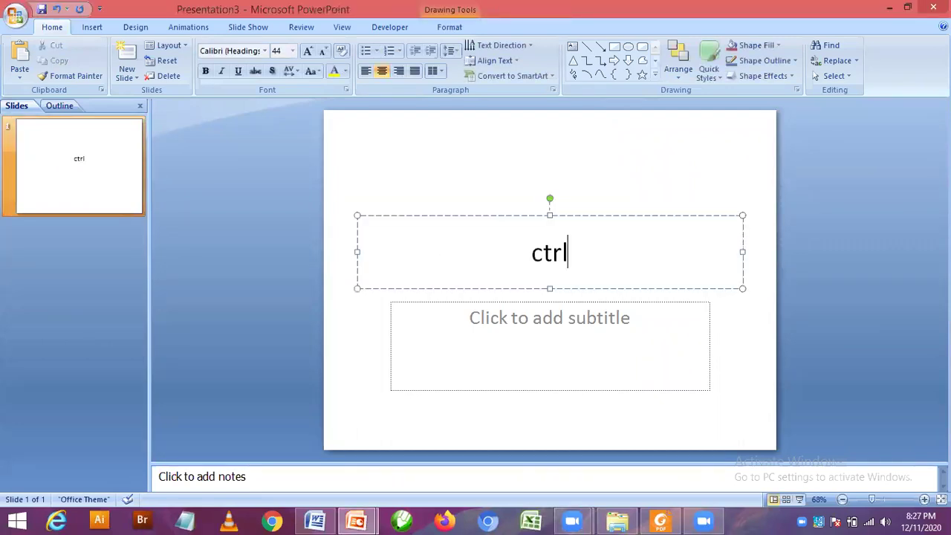
type("+m")
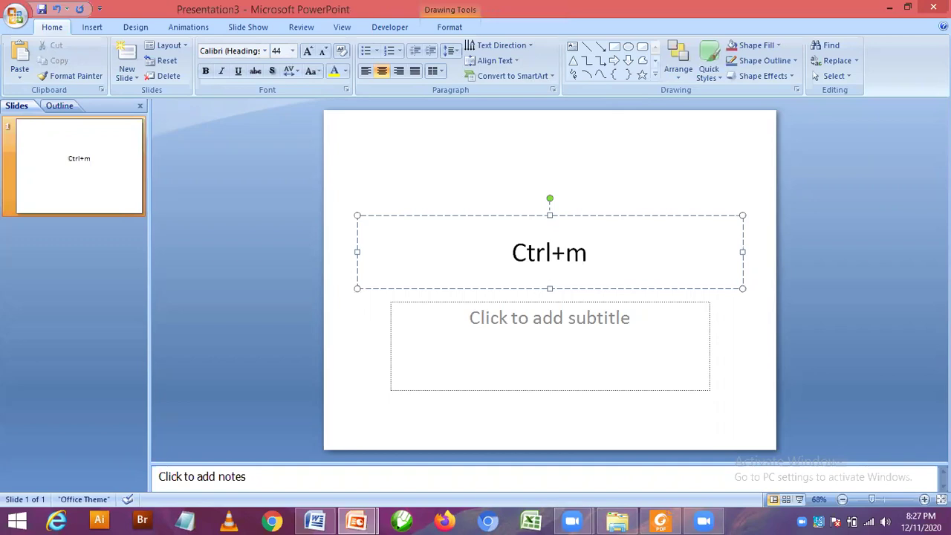
left_click(67, 292)
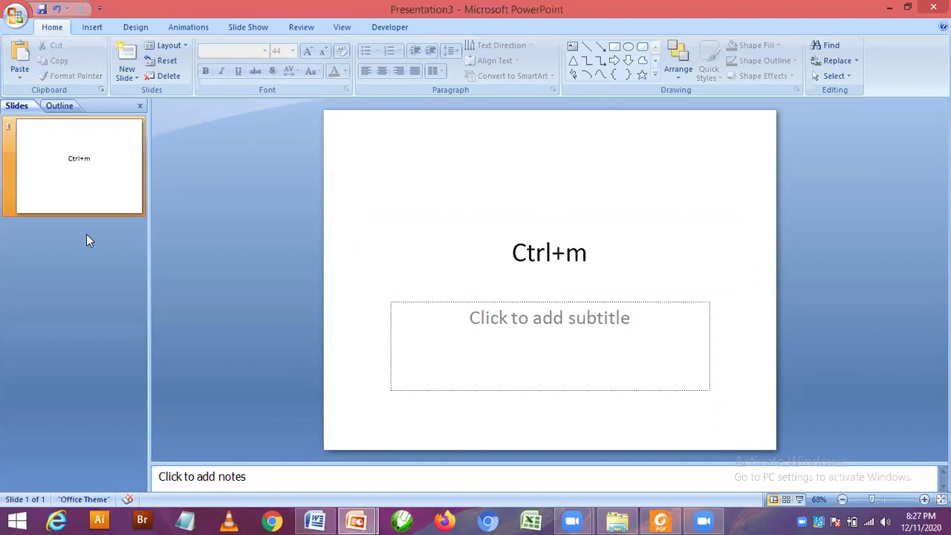
key("ctrl+m")
key("ctrl+m")
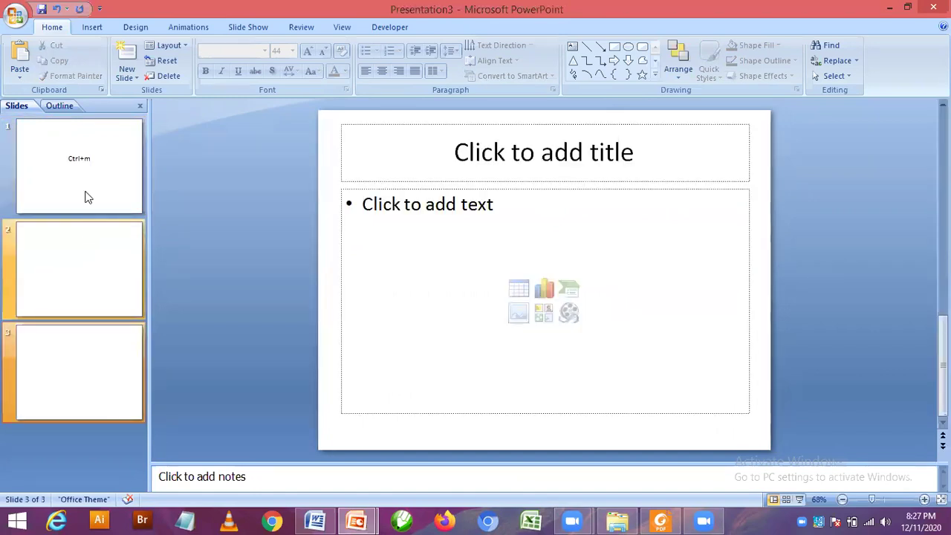
key("Home")
Add 'ctrl+n', 'f5' and 'esc' as separate lines below 'ctrl+m' in the title.
left_click(584, 261)
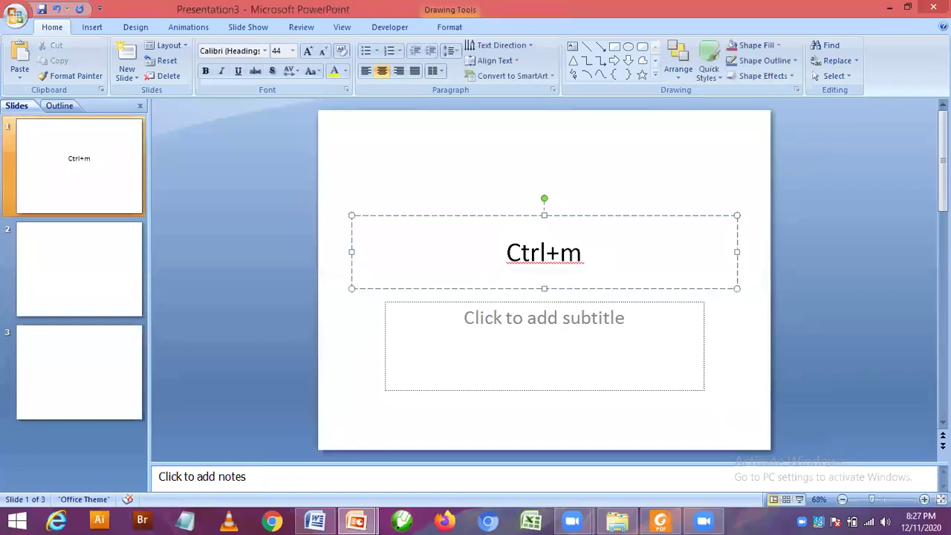
key("Return")
type("ctrl")
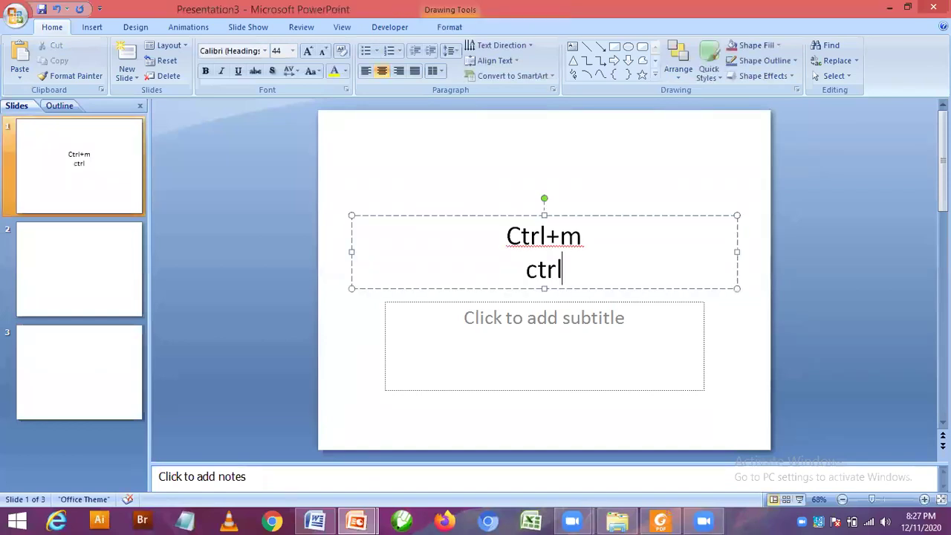
type("+n")
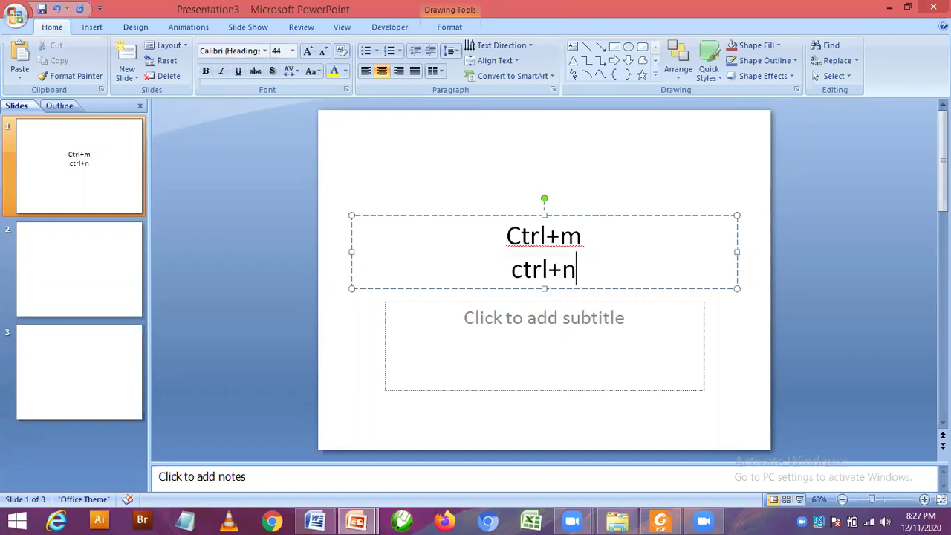
key("Return")
type("f5")
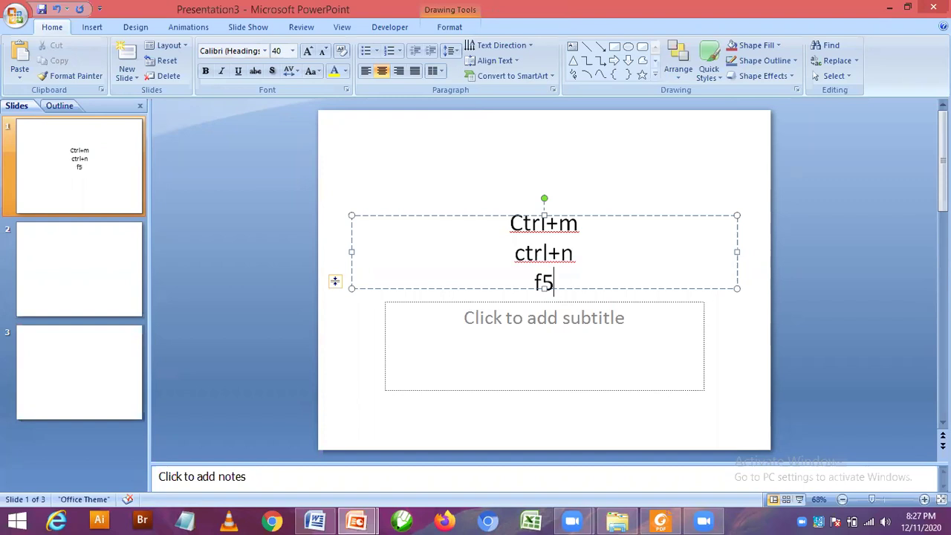
key("Return")
type("e")
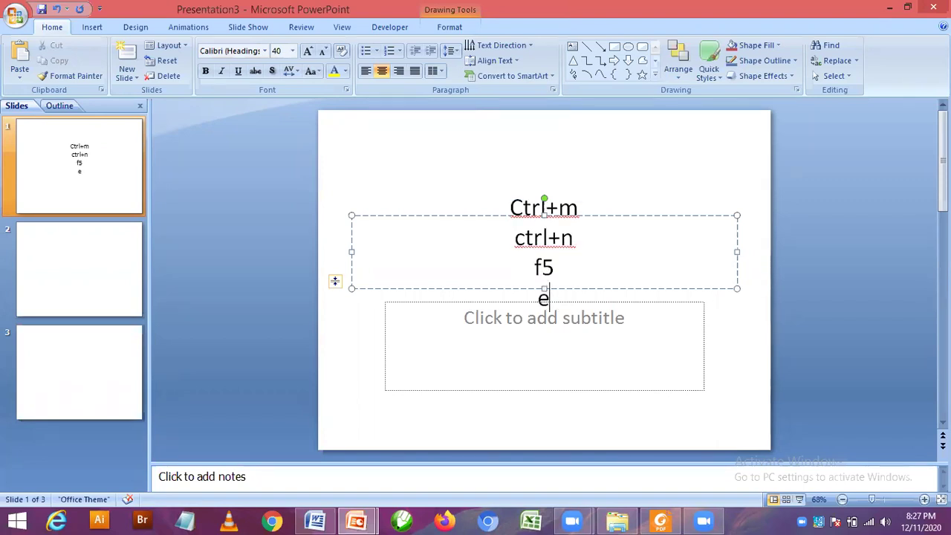
type("sc")
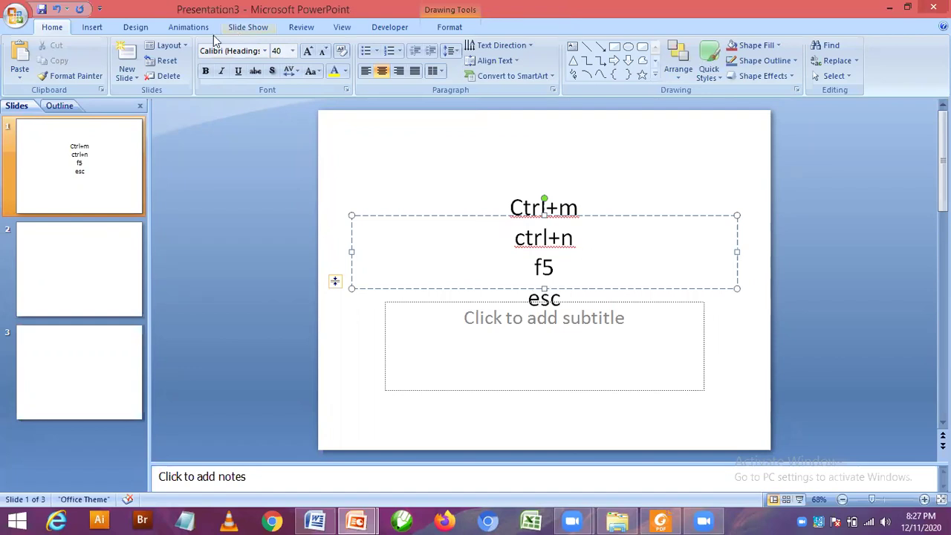
left_click(248, 27)
Run the slide show from the beginning, then end it with Esc.
left_click(70, 63)
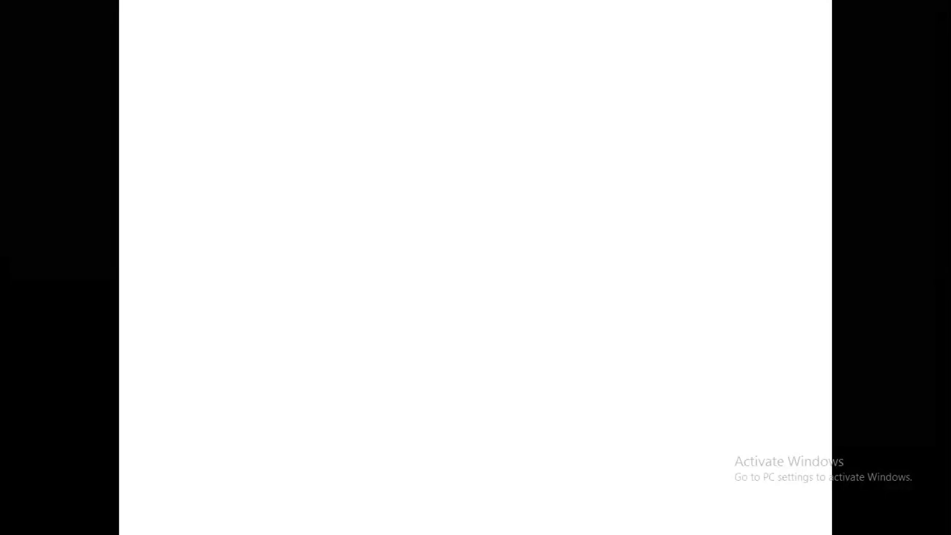
key("Escape")
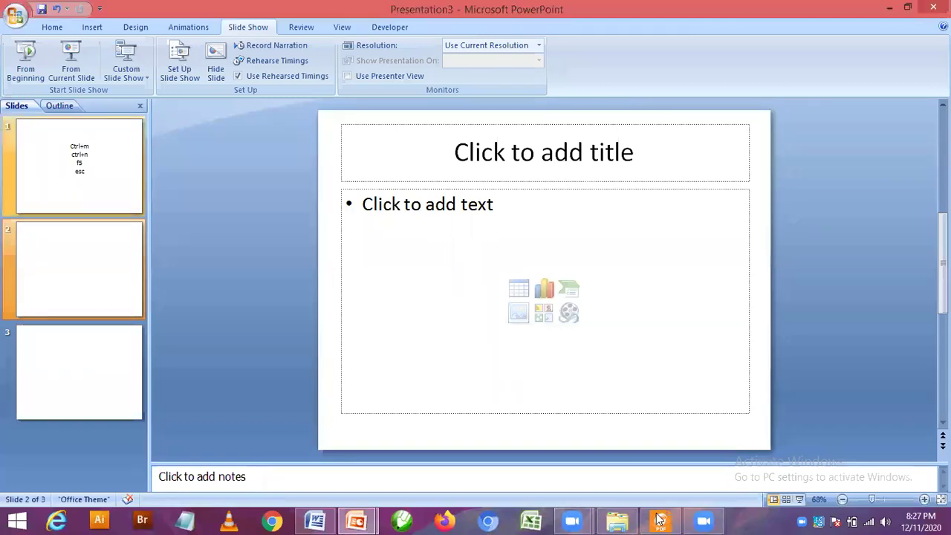
Switch to Foxit Reader and scroll through the textbook's View Tab section.
key("alt+Tab")
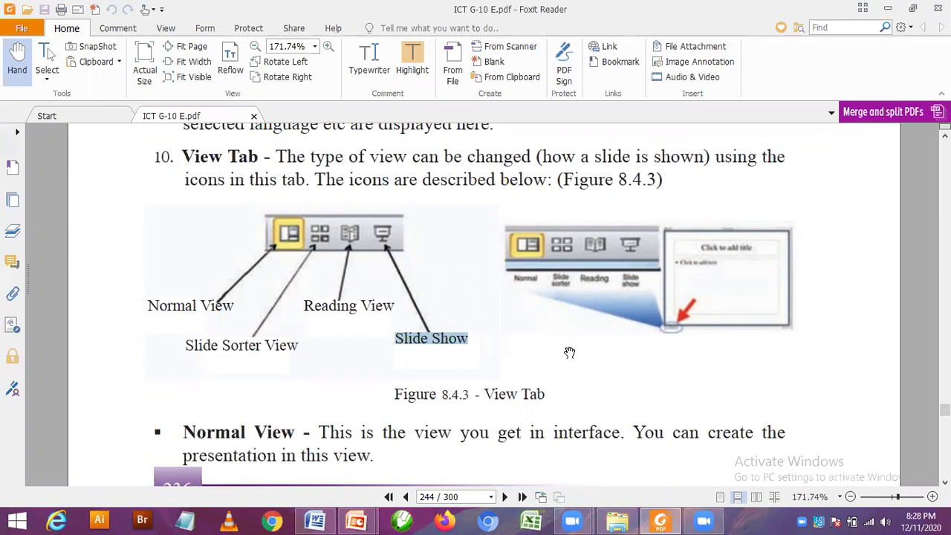
scroll(315, 299, "down", 1)
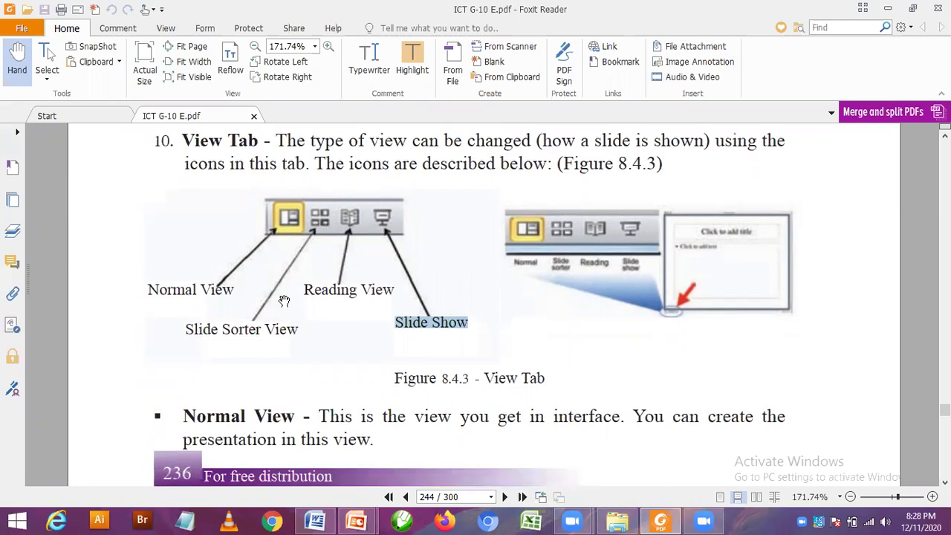
scroll(282, 296, "down", 3)
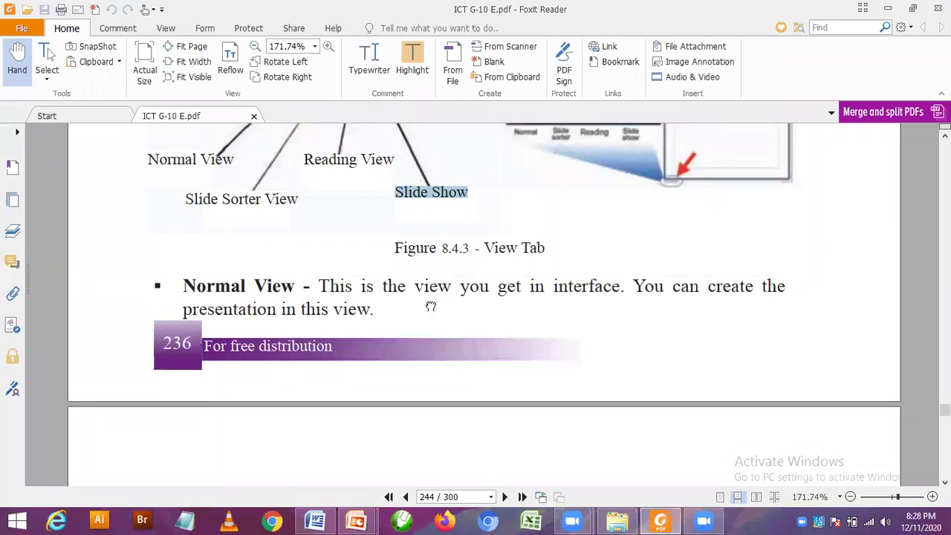
scroll(237, 325, "down", 3)
scroll(304, 327, "down", 1)
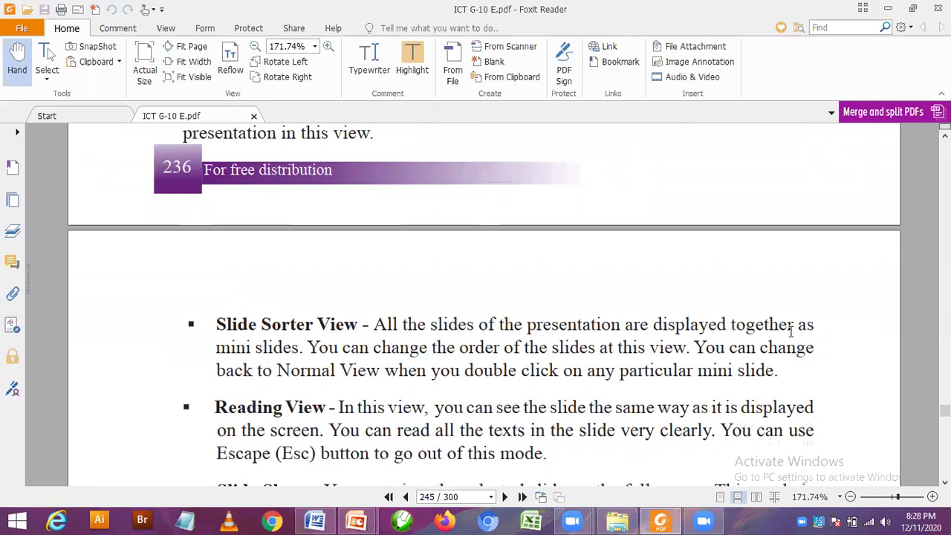
Bring the 31. wagutal 2 presentation forward and show its 19 slides in Slide Sorter view.
left_click(356, 519)
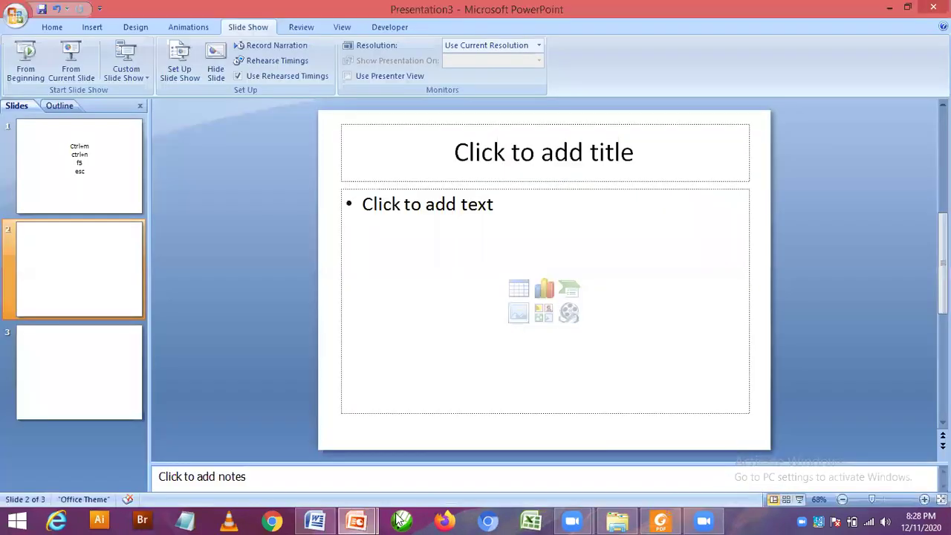
mouse_move(356, 516)
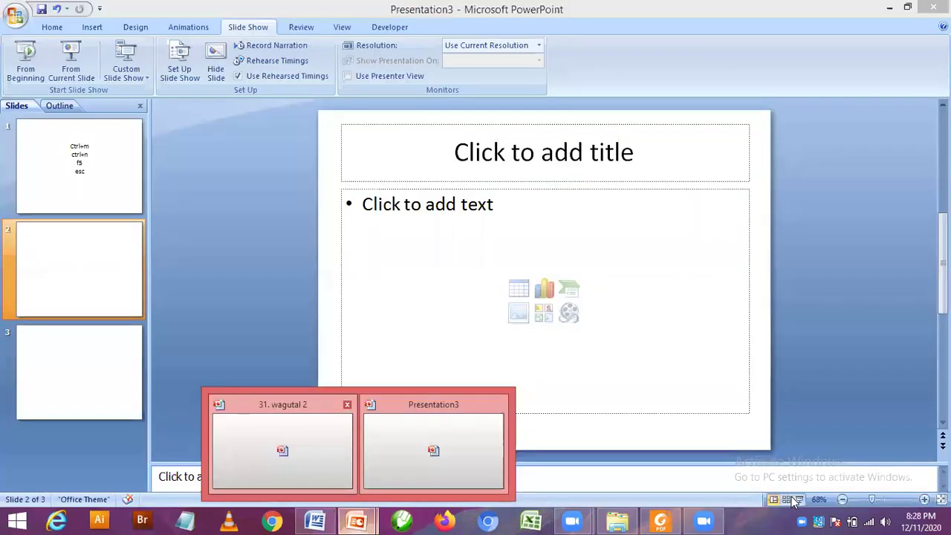
left_click(282, 445)
left_click(789, 499)
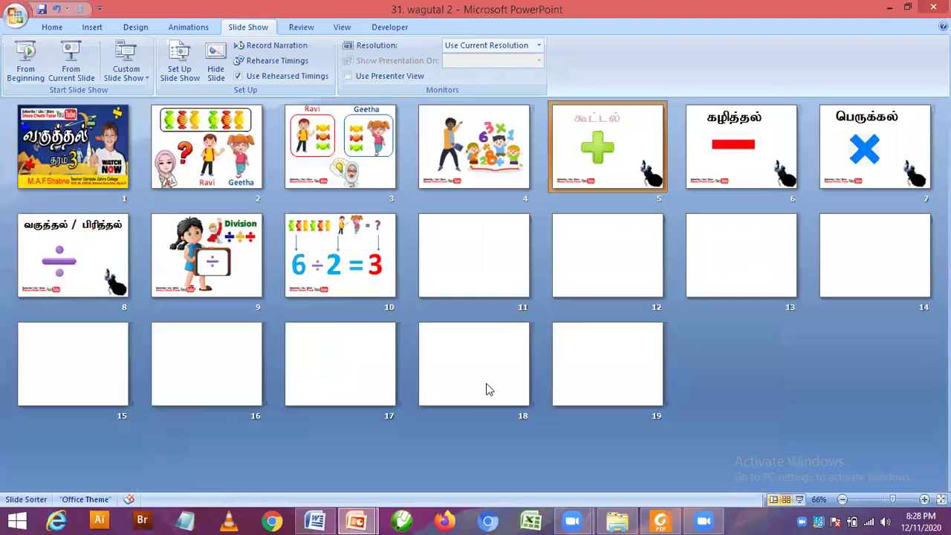
Select slide 18 in the sorter, then scroll down the textbook to the Slide Show paragraph.
left_click(497, 393)
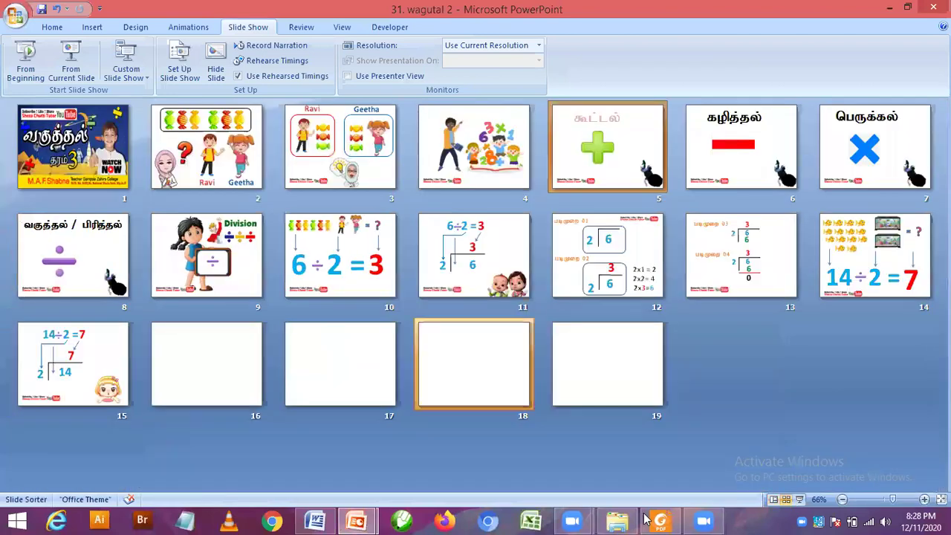
mouse_move(652, 518)
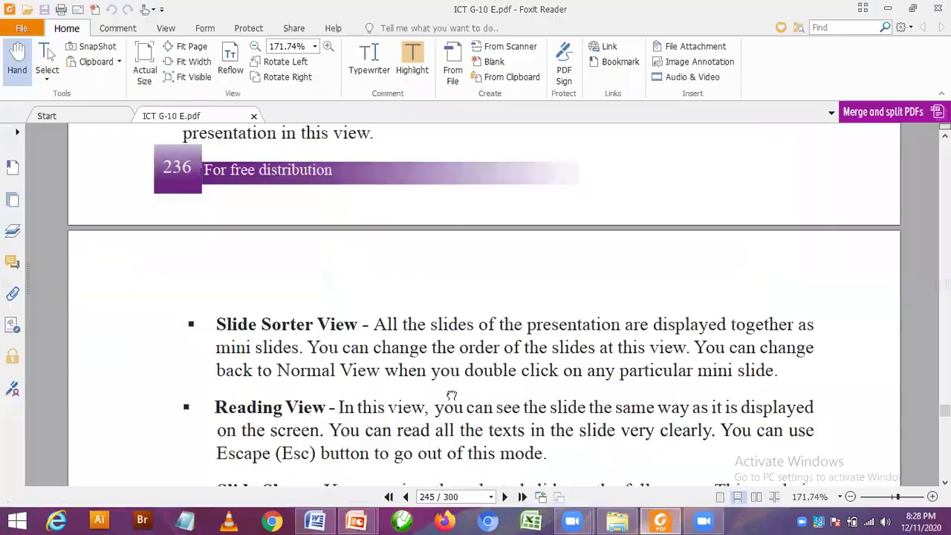
scroll(371, 375, "down", 2)
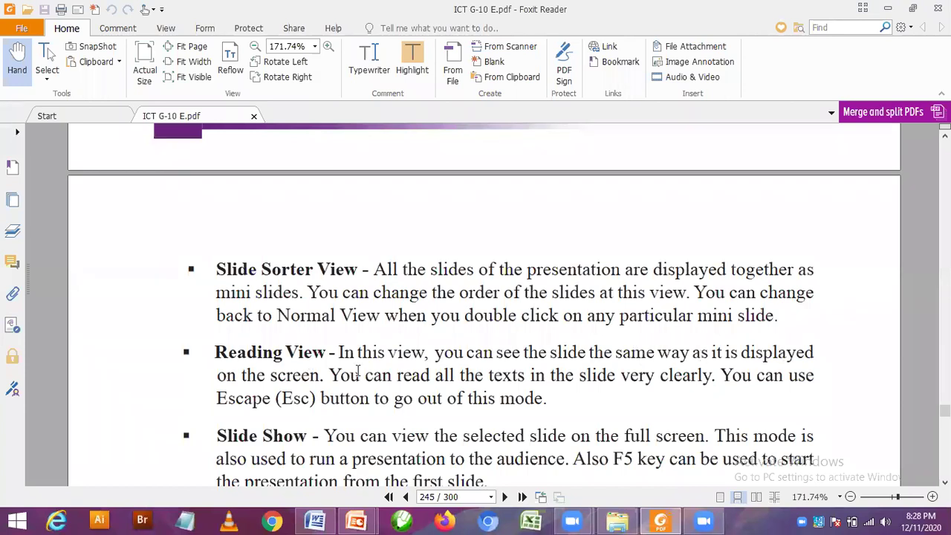
scroll(357, 374, "down", 3)
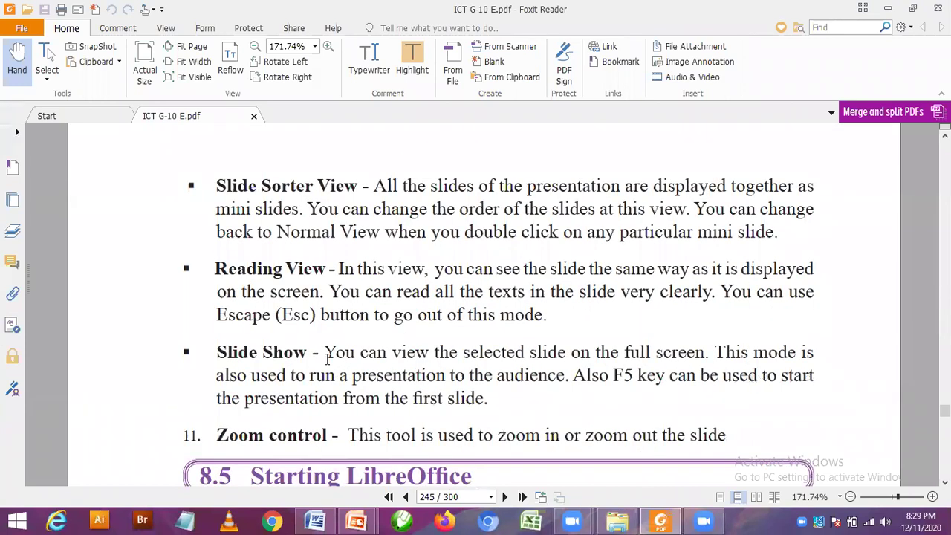
Select the Slide Show description, from viewing full screen through 'from the first slide'.
double_click(327, 351)
left_click_drag(429, 359, 671, 356)
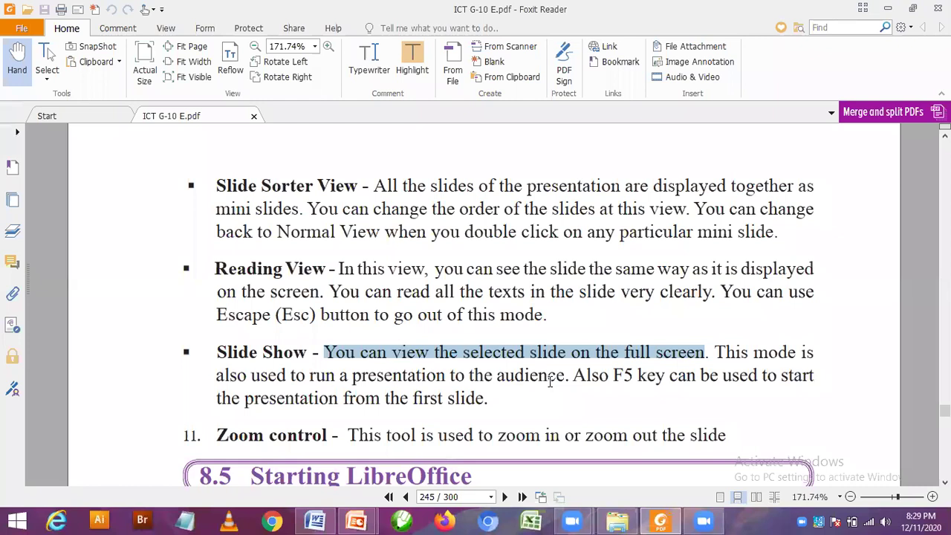
left_click_drag(714, 352, 347, 375)
left_click_drag(411, 379, 562, 382)
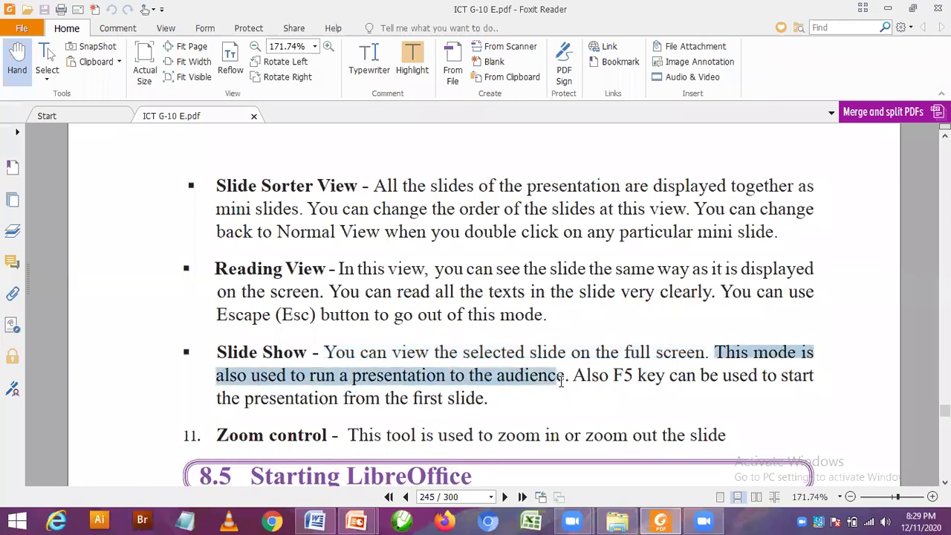
left_click_drag(562, 382, 695, 381)
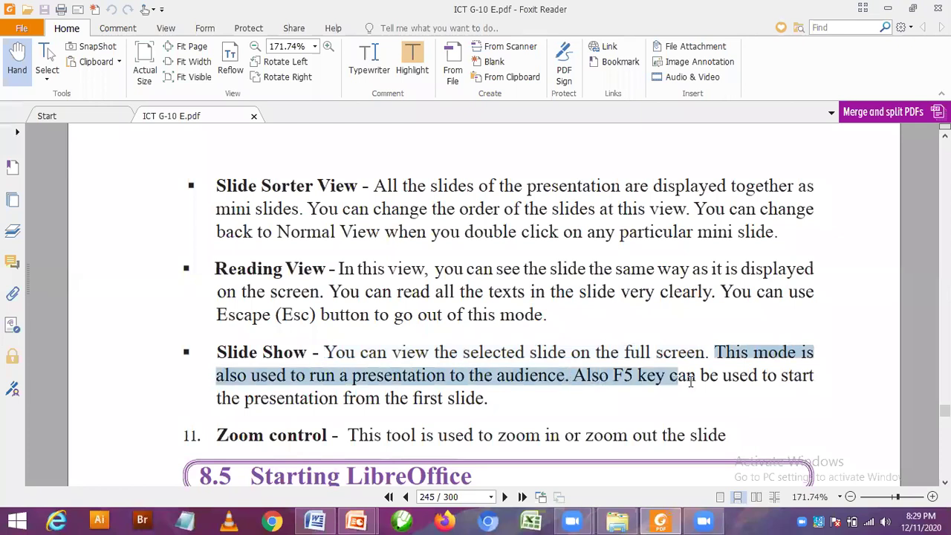
left_click_drag(476, 405, 489, 408)
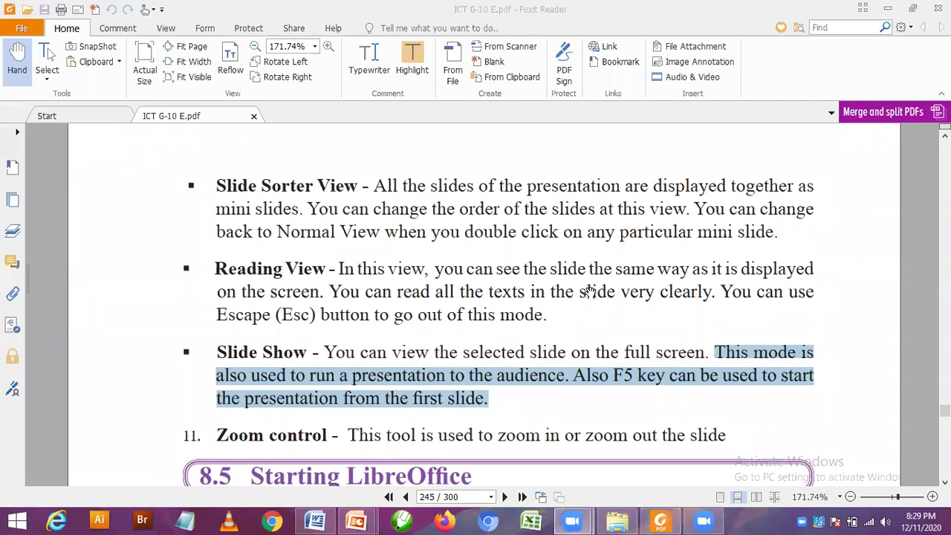
scroll(585, 285, "up", 3)
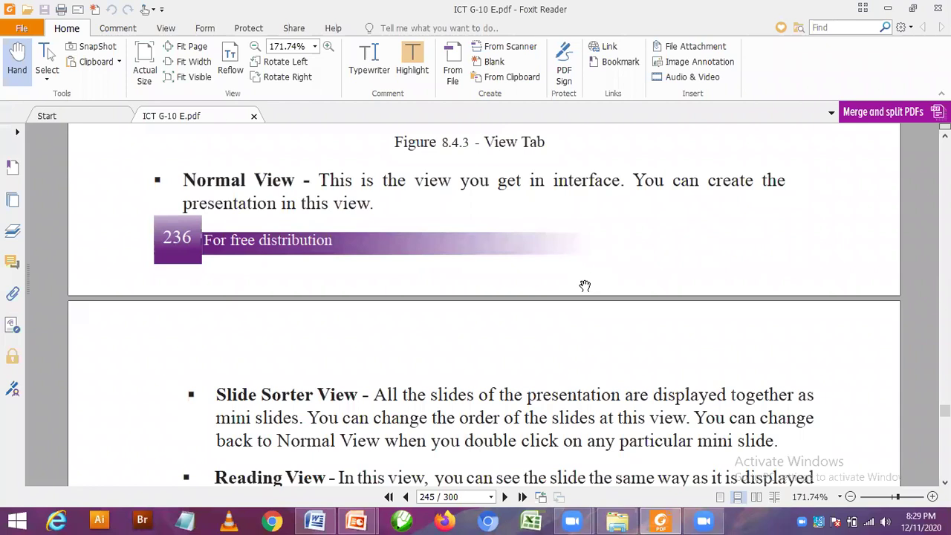
Scroll down through the Starting LibreOffice section 8.5 and back up to reread it.
scroll(473, 276, "down", 4)
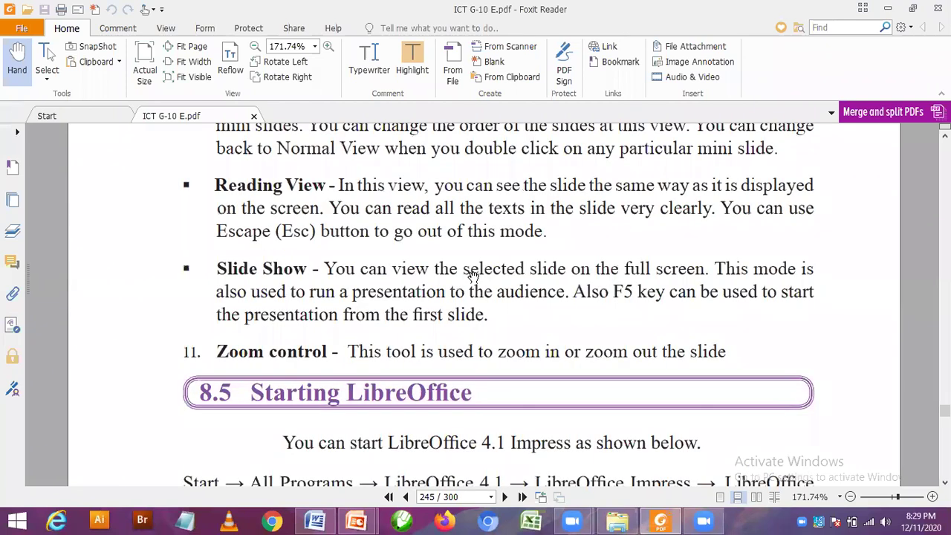
scroll(487, 275, "down", 2)
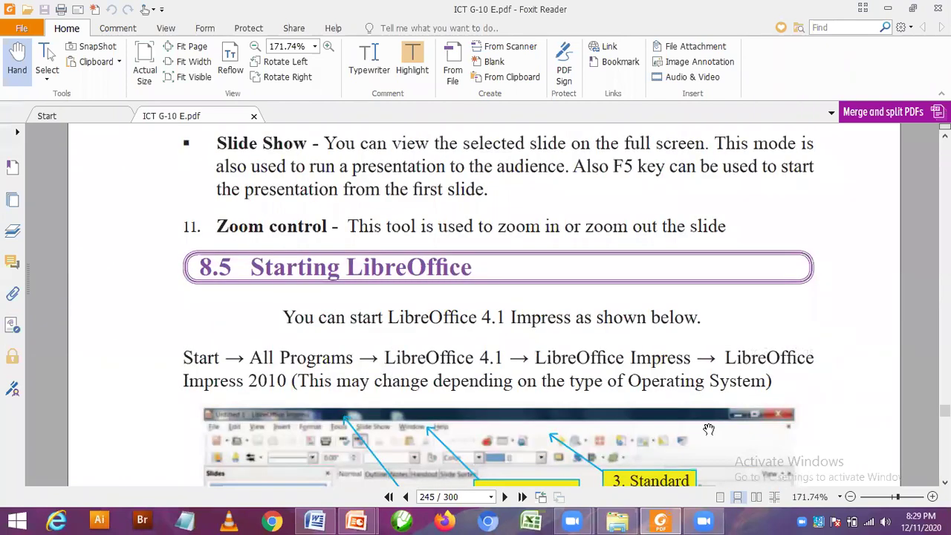
scroll(854, 502, "down", 2)
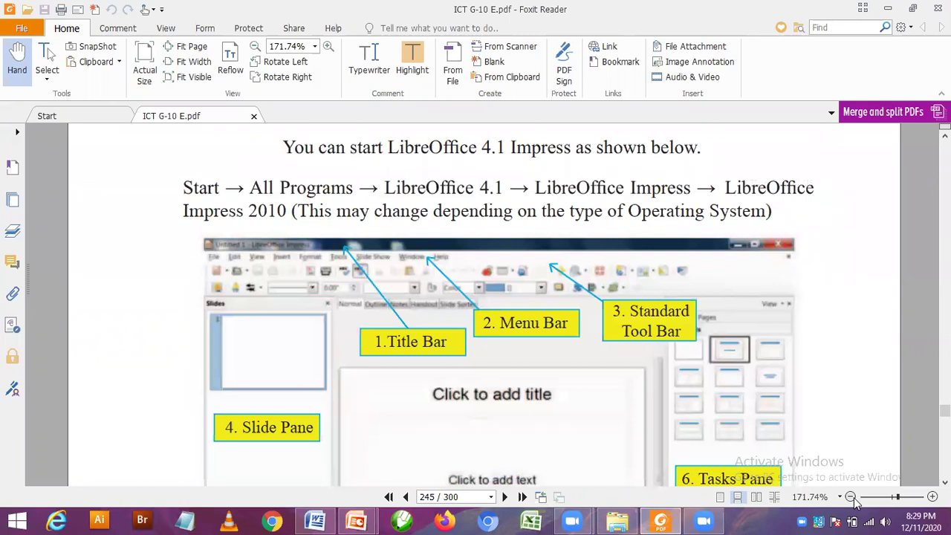
scroll(687, 437, "down", 1)
scroll(591, 255, "down", 2)
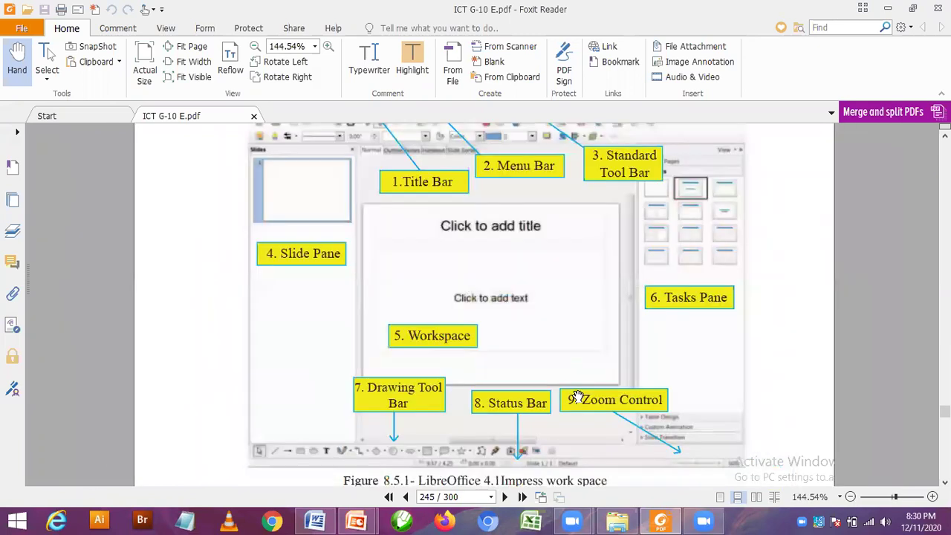
scroll(552, 379, "down", 3)
scroll(547, 375, "down", 2)
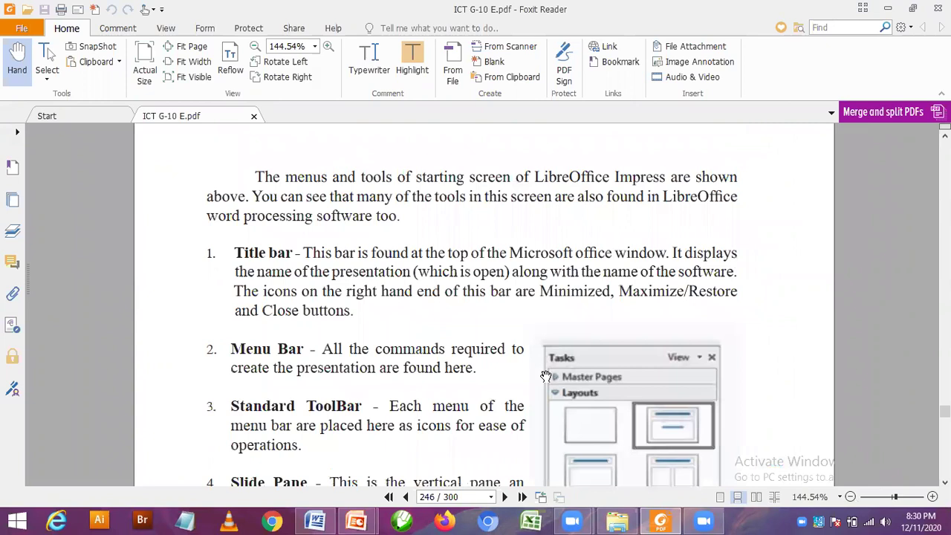
scroll(615, 303, "up", 1)
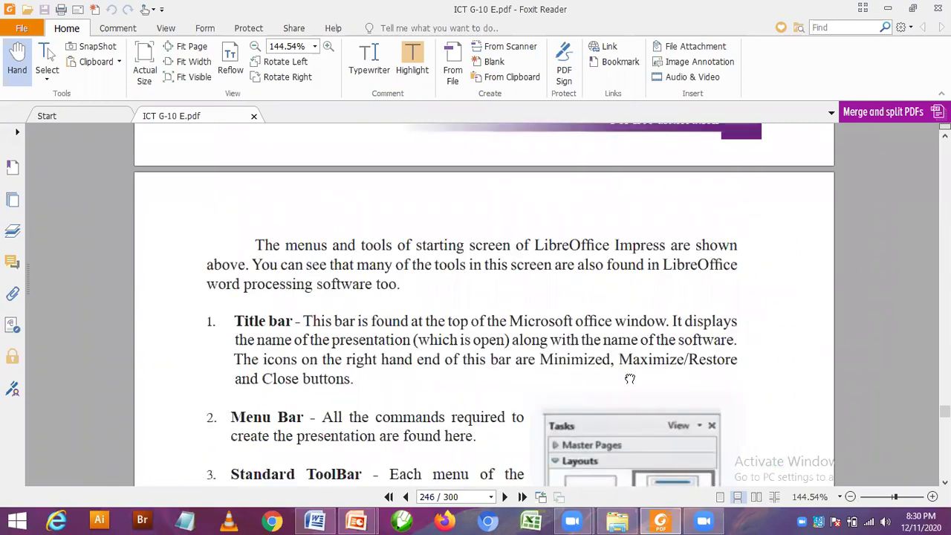
scroll(624, 360, "up", 5)
scroll(623, 356, "up", 1)
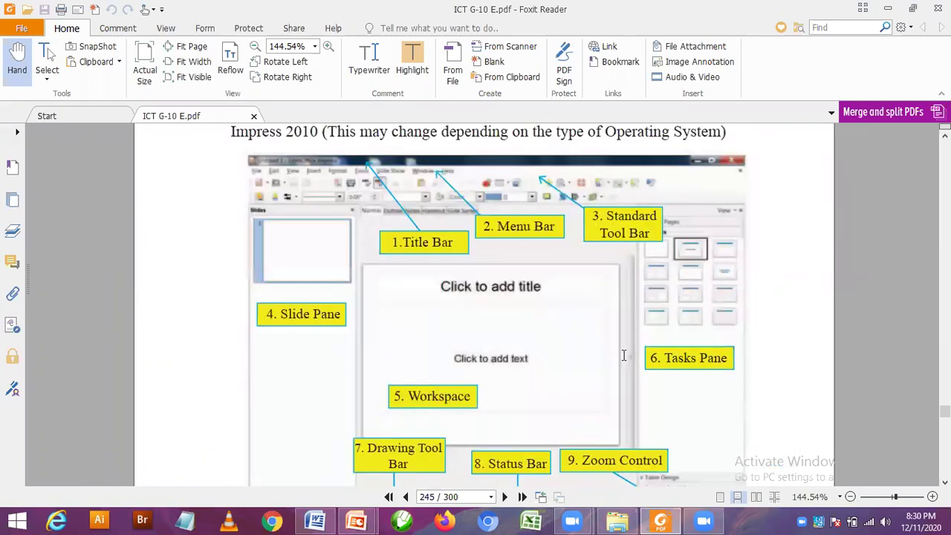
scroll(623, 356, "up", 2)
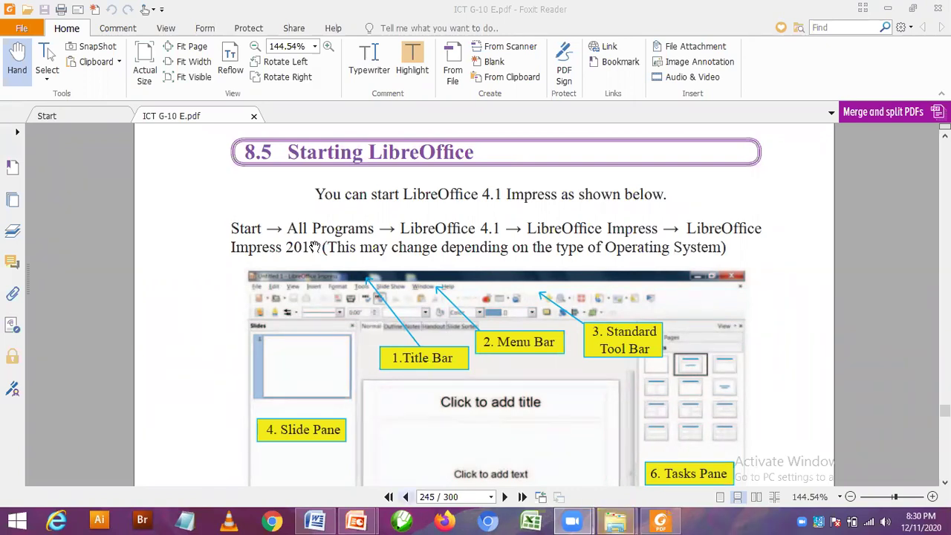
Scroll onward through pages 246–248 to the themes, Reuse Slides and Slide Layouts figure.
scroll(454, 417, "down", 5)
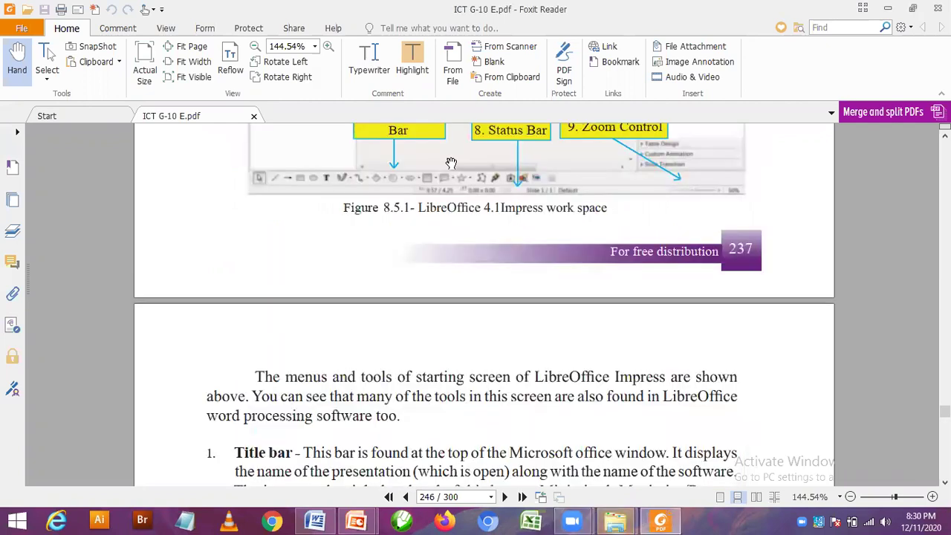
scroll(248, 200, "down", 3)
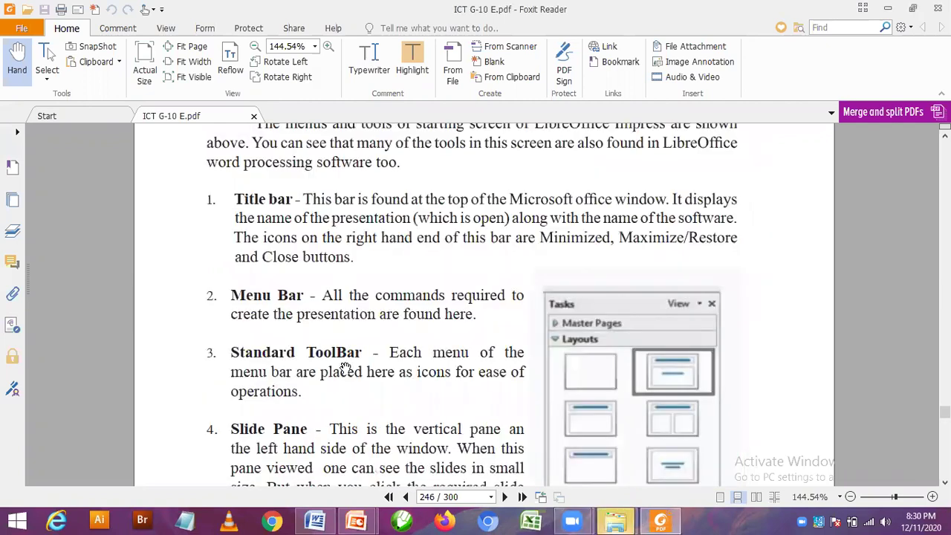
scroll(383, 250, "down", 3)
scroll(394, 288, "down", 6)
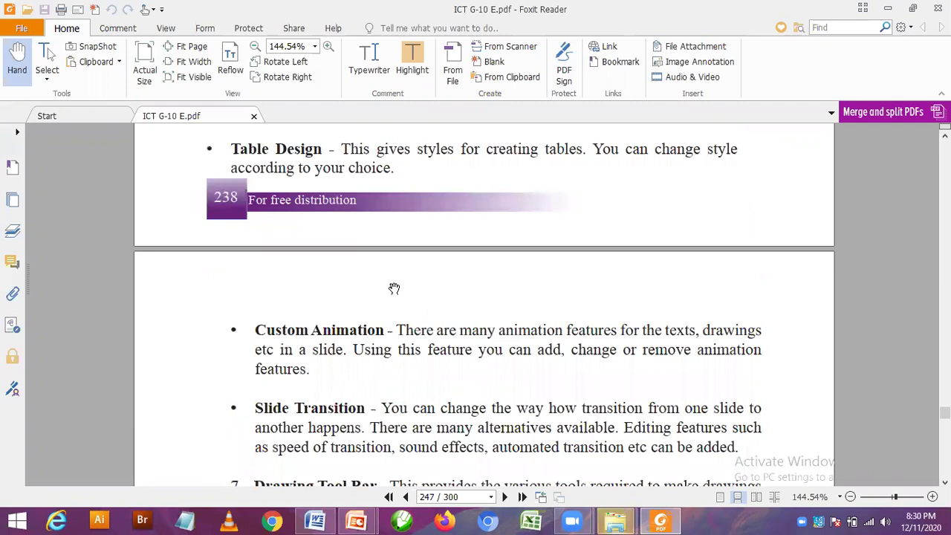
scroll(394, 286, "down", 2)
scroll(394, 288, "down", 5)
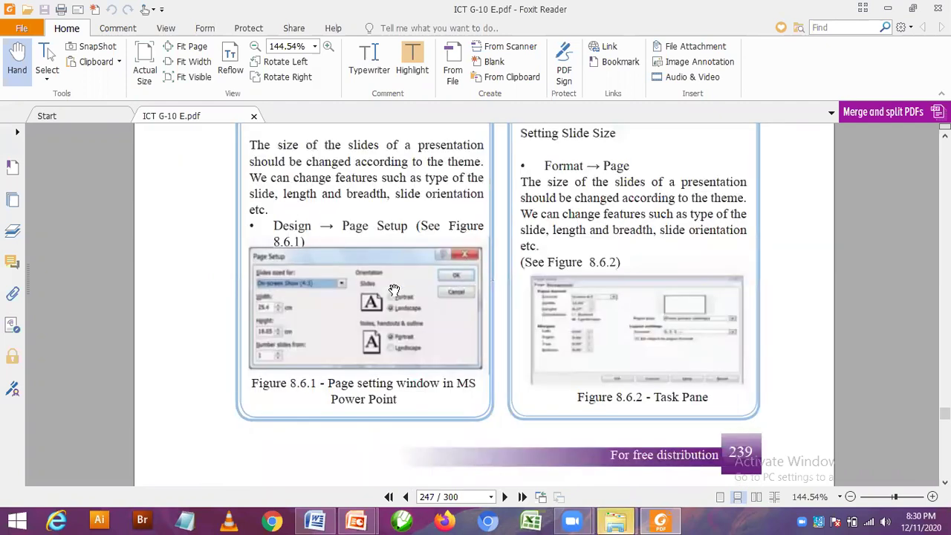
scroll(394, 289, "down", 3)
scroll(394, 290, "down", 6)
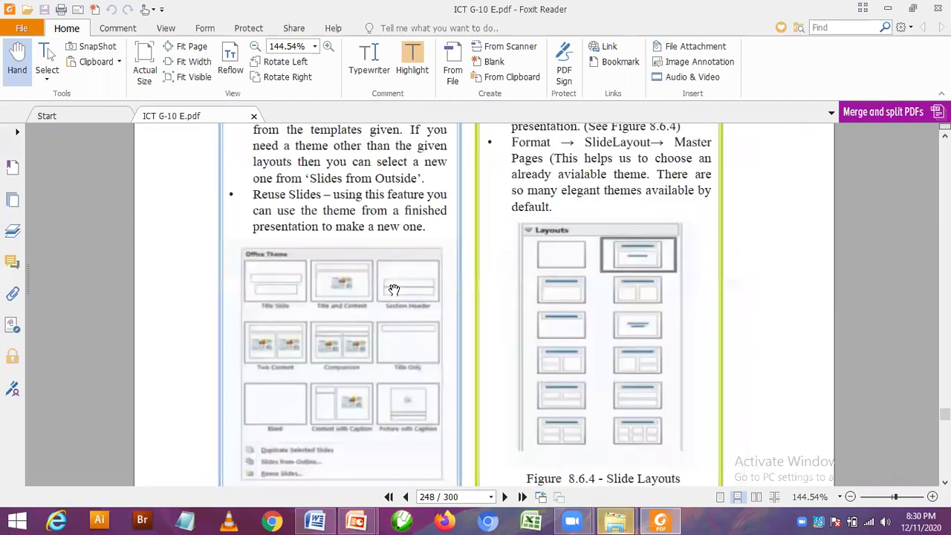
scroll(366, 353, "up", 3)
scroll(448, 404, "down", 2)
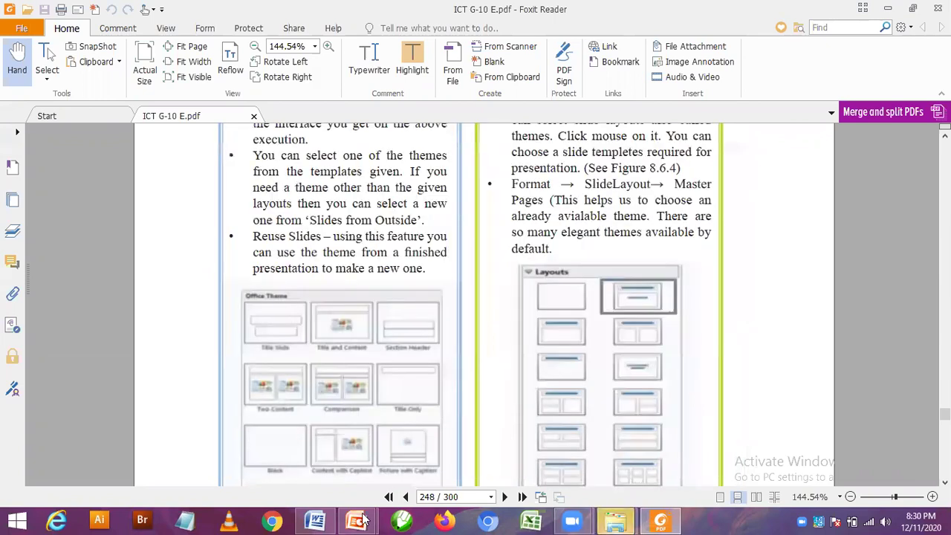
Return to PowerPoint and delete the two empty slides after slide 1.
left_click(358, 519)
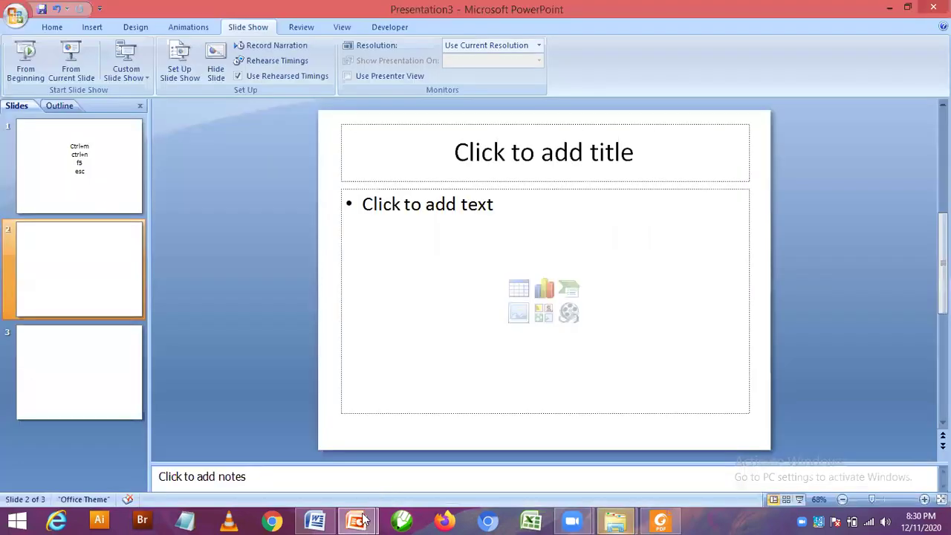
left_click(92, 361)
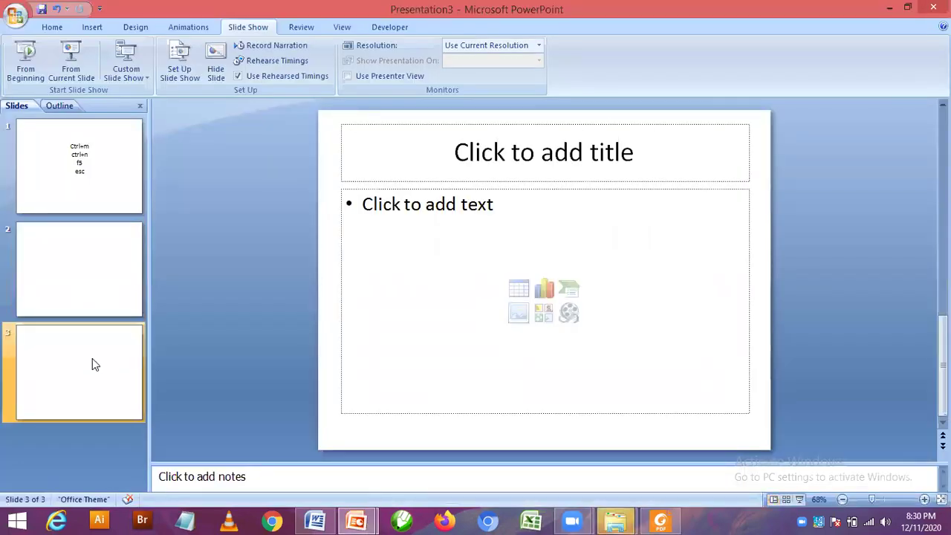
key("Delete")
key("Delete")
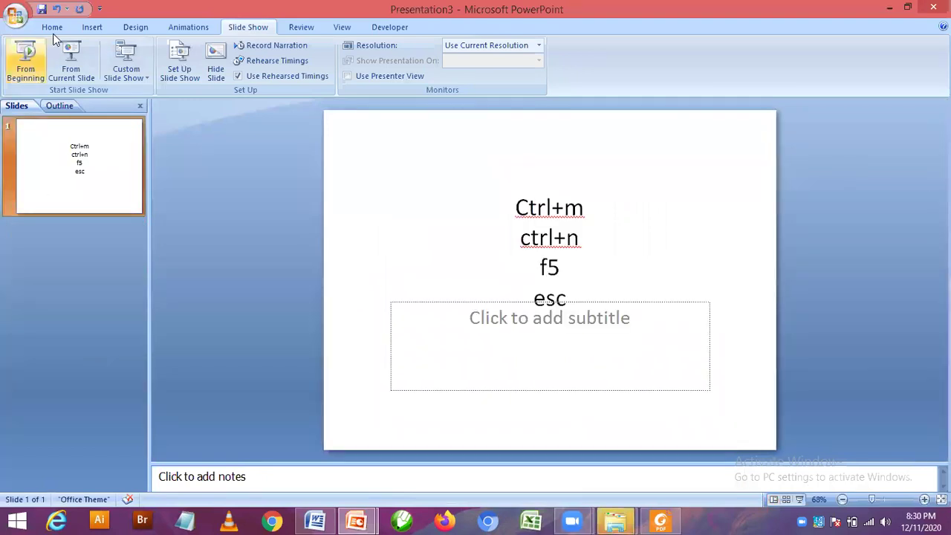
scroll(128, 81, "up", 4)
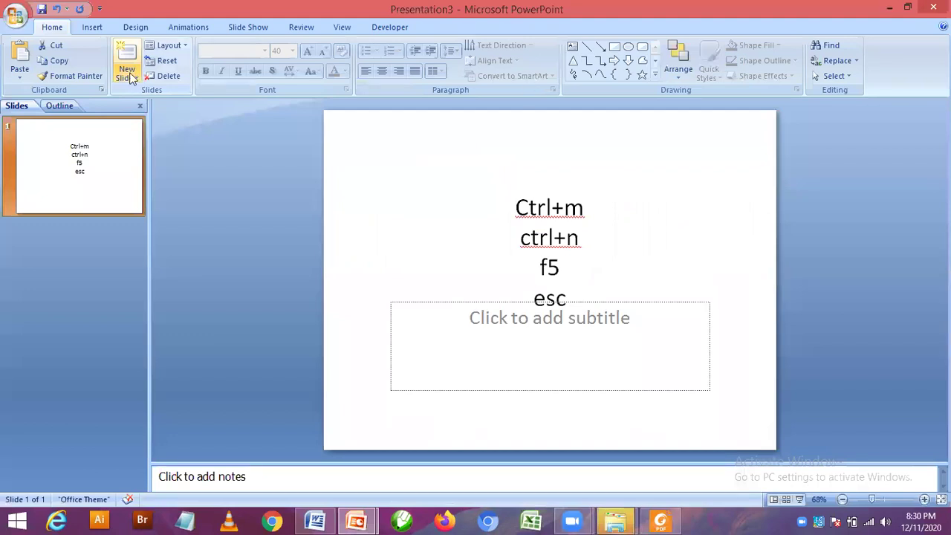
Add a Title Slide layout slide and a Comparison layout slide after slide 1.
left_click(135, 75)
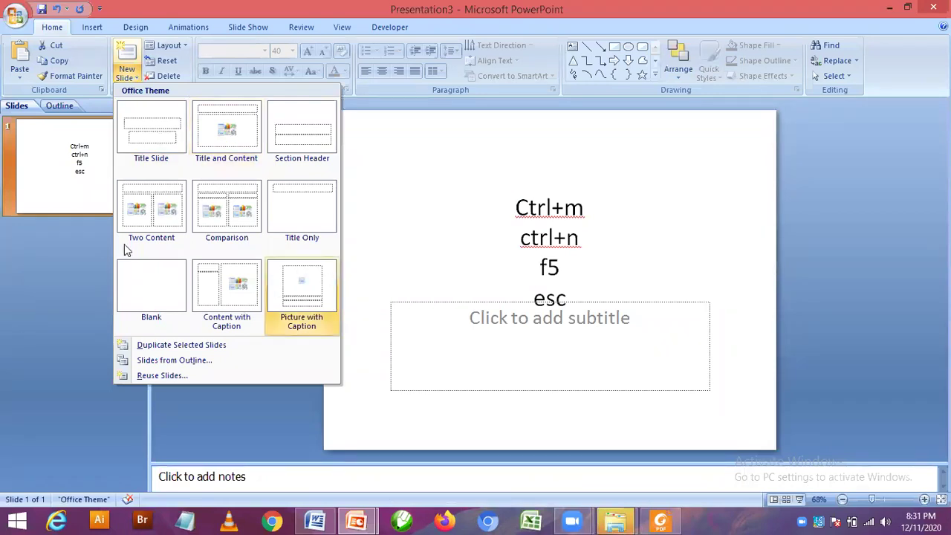
key("Left")
key("Left")
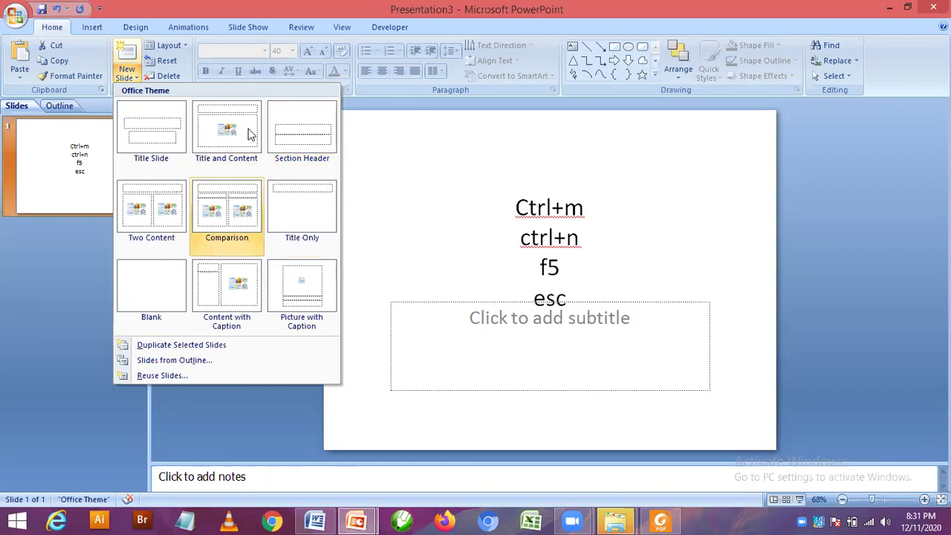
key("Return")
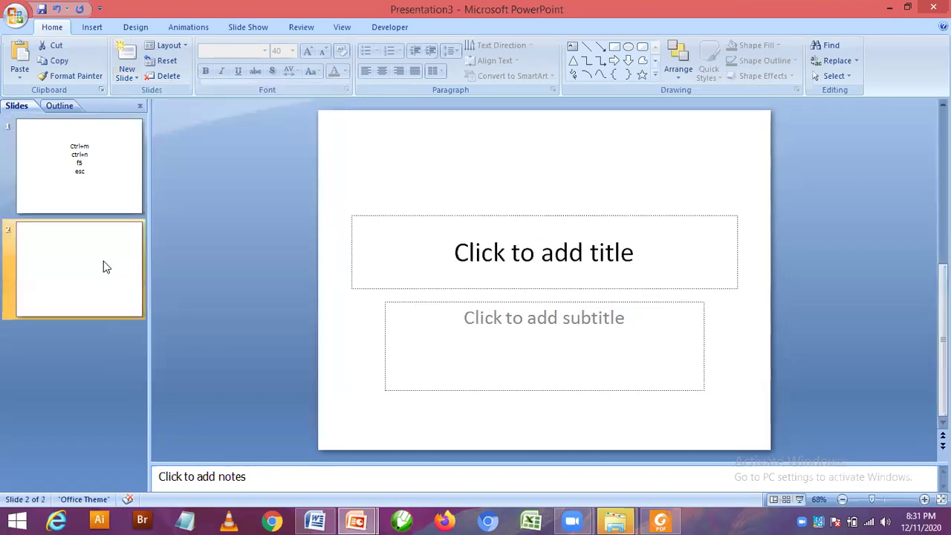
left_click(126, 73)
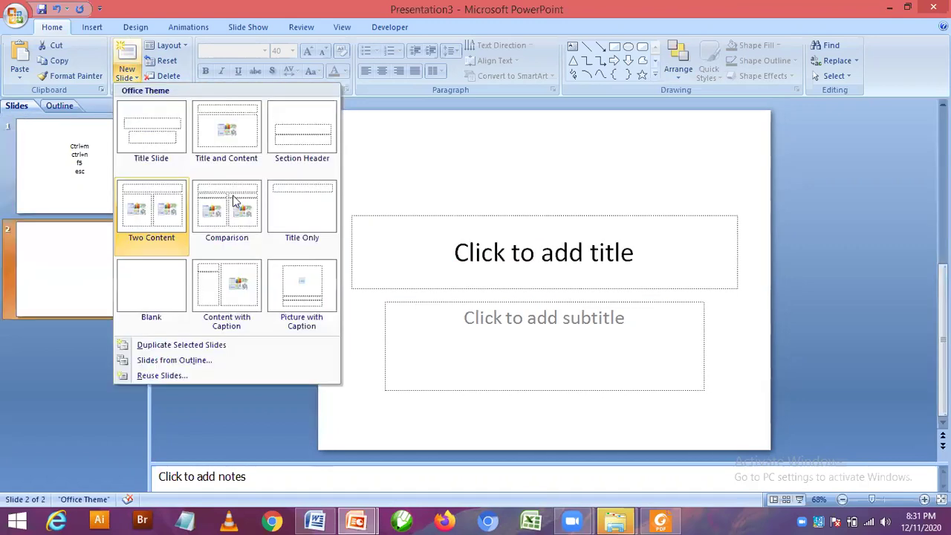
left_click(232, 199)
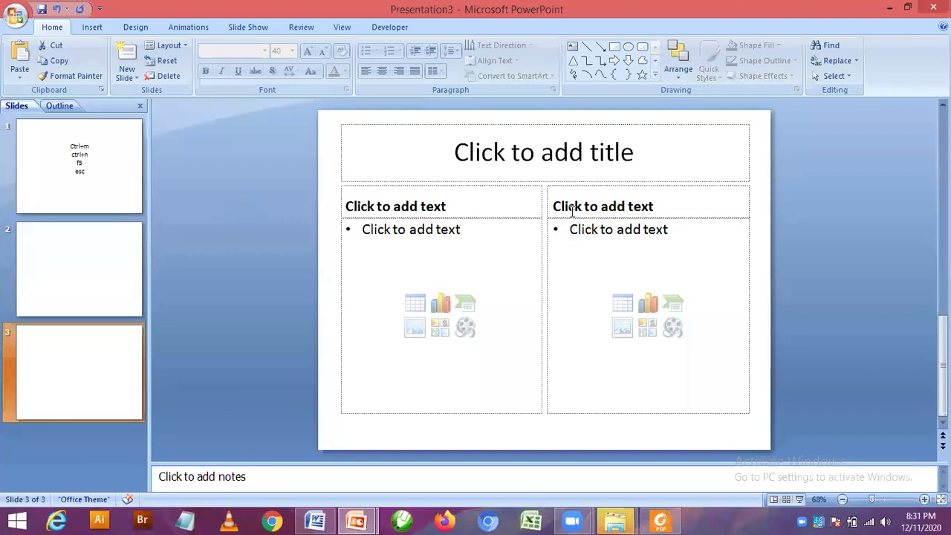
key("ctrl+Return")
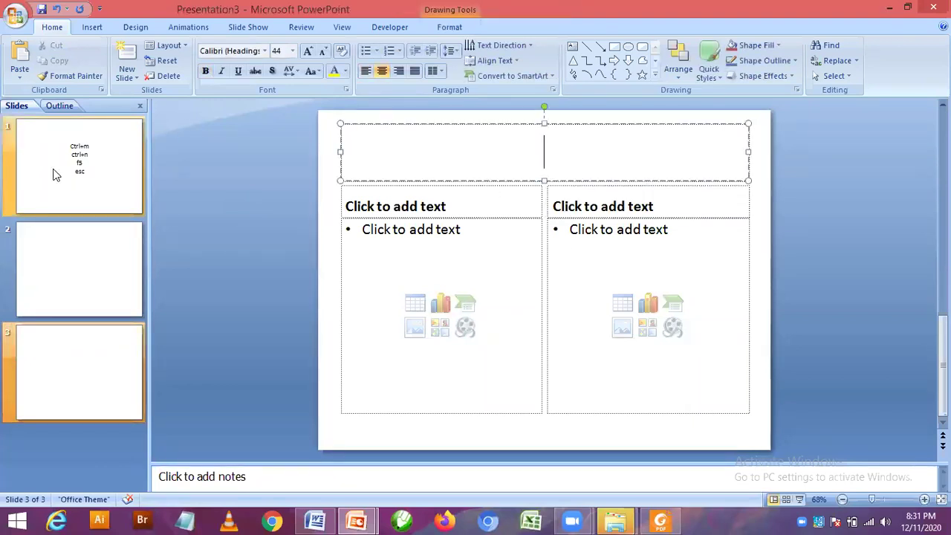
Go back to slide 1 and bring up the Design tab's theme choices with Alt+G.
left_click(138, 131)
key("alt+h")
key("i")
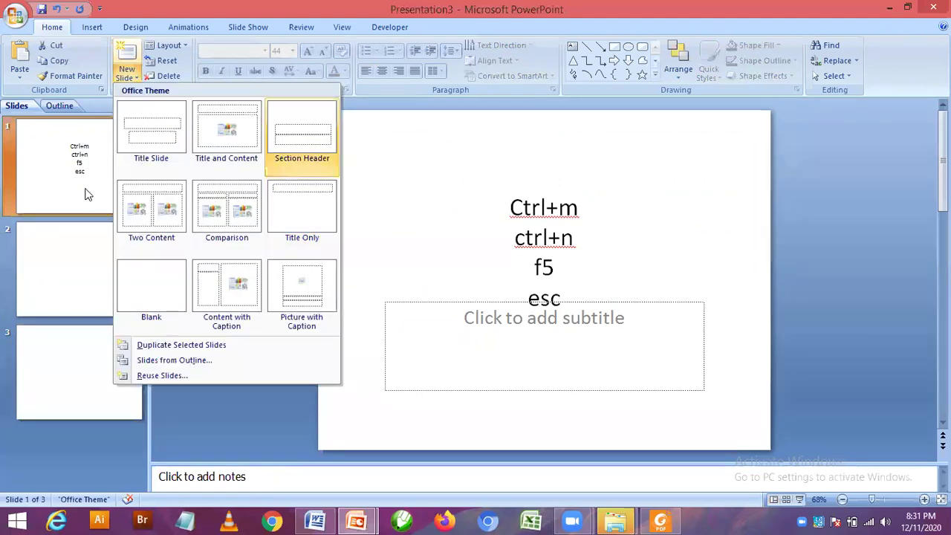
key("Escape")
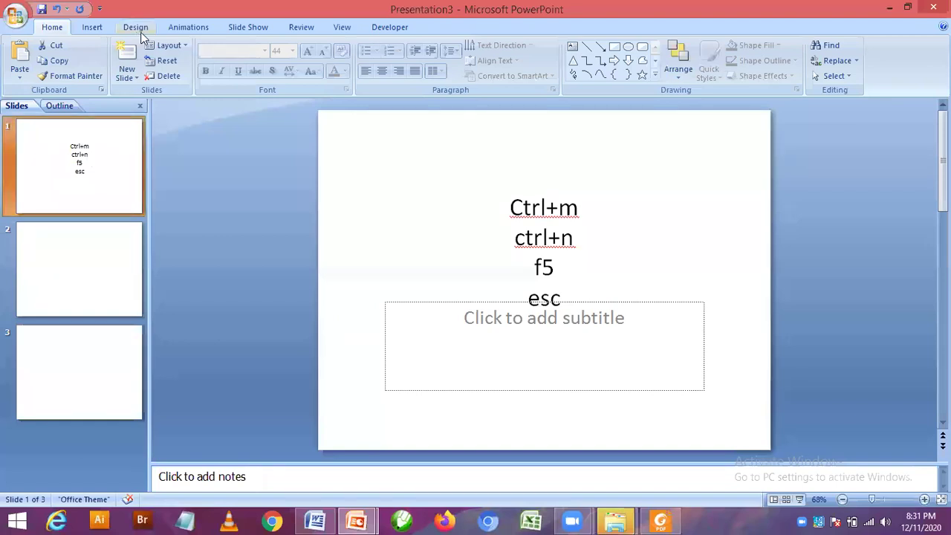
key("alt+g")
Try the Opulent theme from the full gallery, then switch all slides to Flow.
left_click(753, 75)
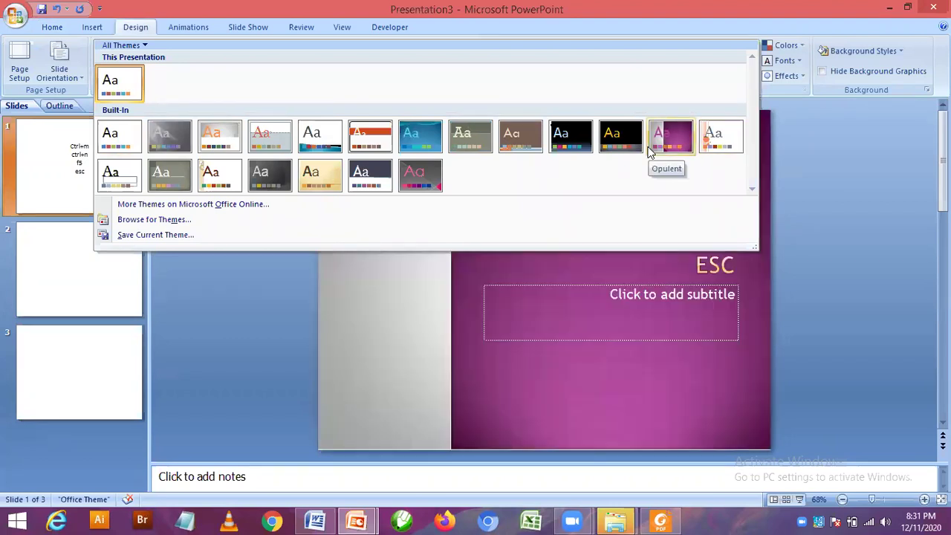
left_click(650, 149)
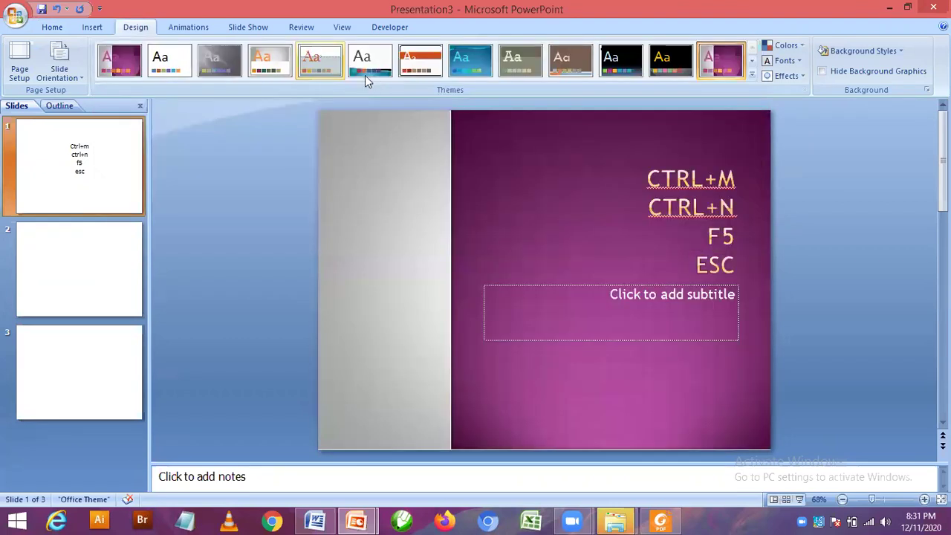
left_click(465, 75)
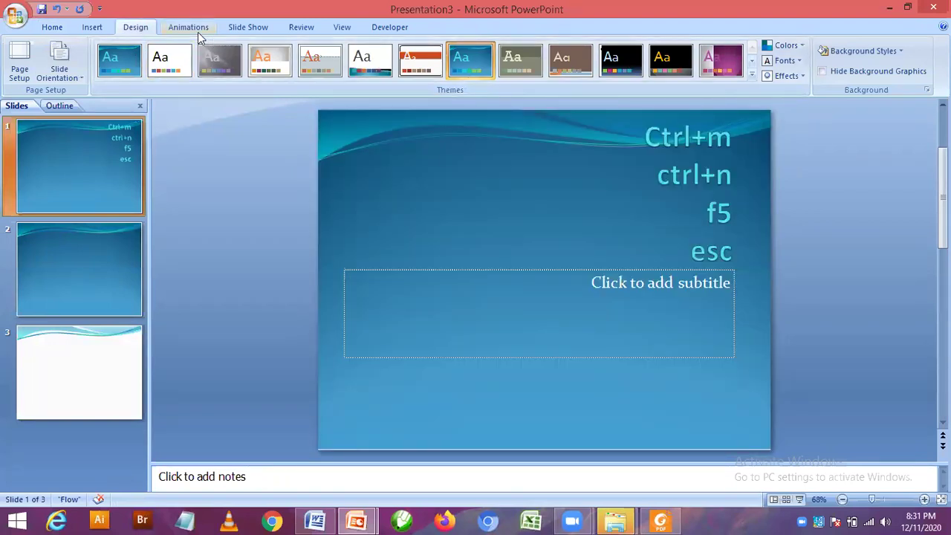
Give slide 1 a wipe transition at Slow speed.
left_click(188, 27)
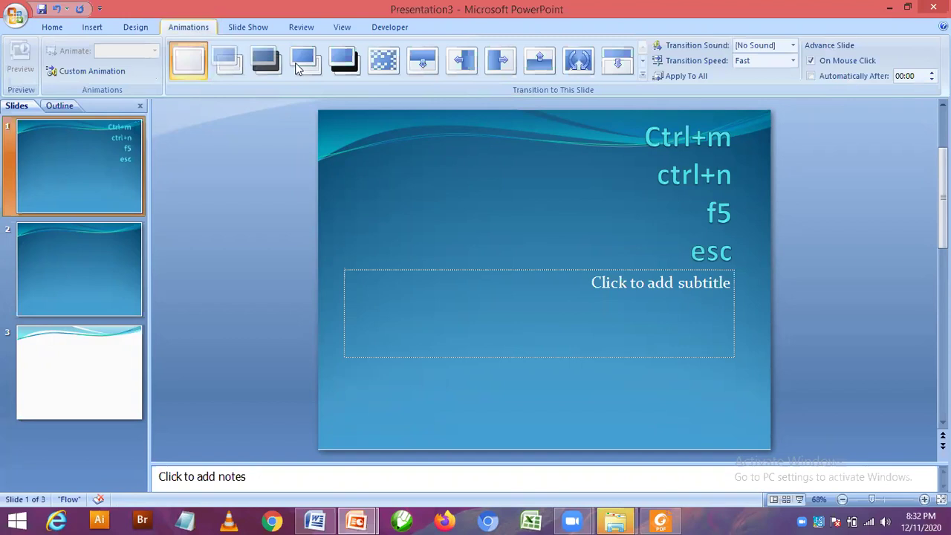
left_click(641, 77)
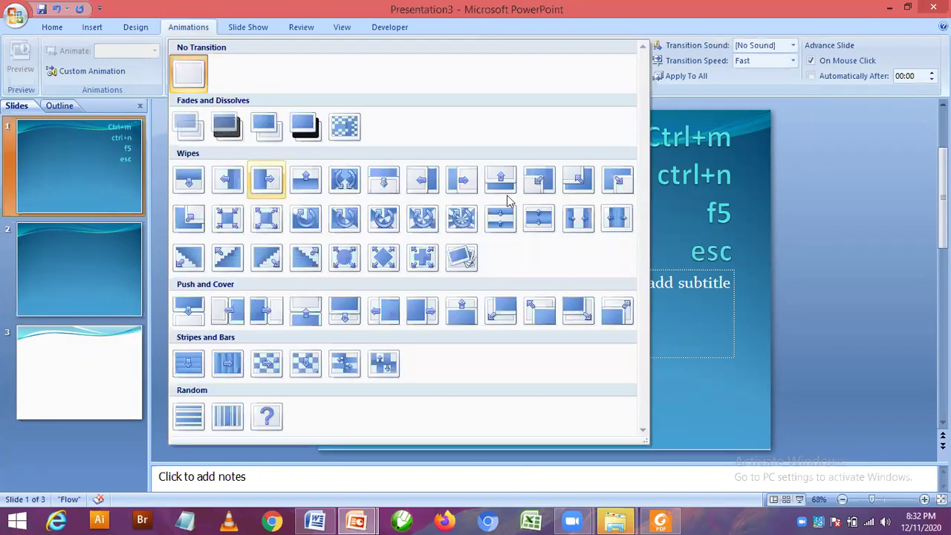
left_click(461, 217)
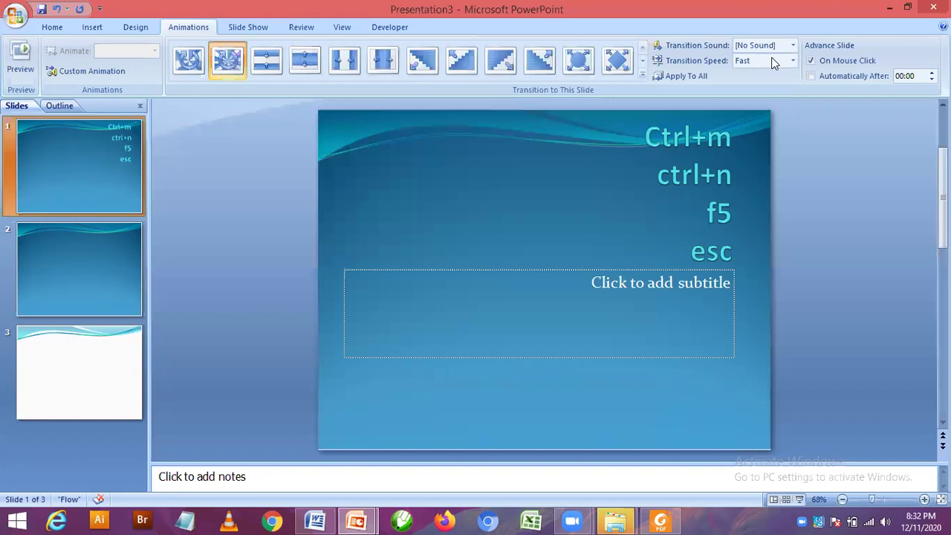
left_click(768, 60)
left_click(768, 76)
Apply transitions to slides 2 and 3, setting slide 3's speed to Slow.
left_click(49, 273)
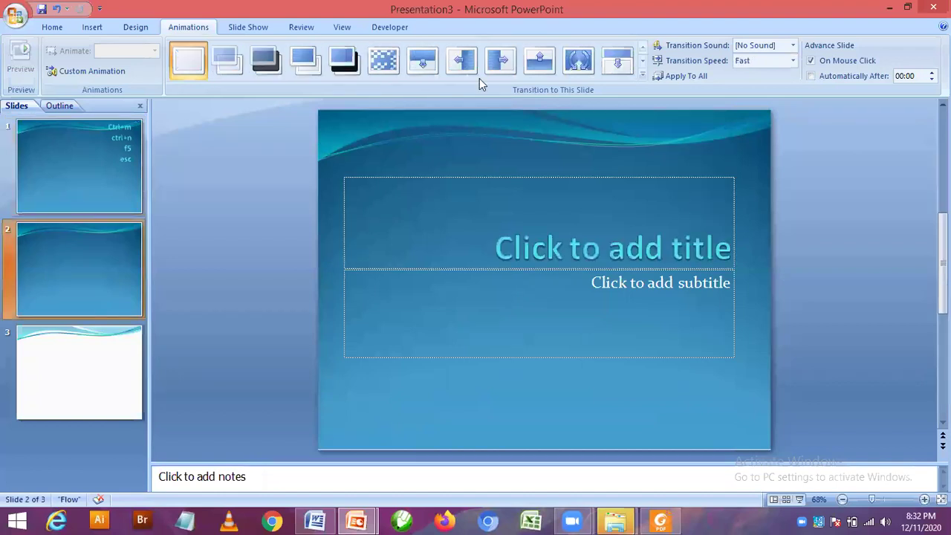
left_click(539, 61)
left_click(745, 61)
left_click(99, 368)
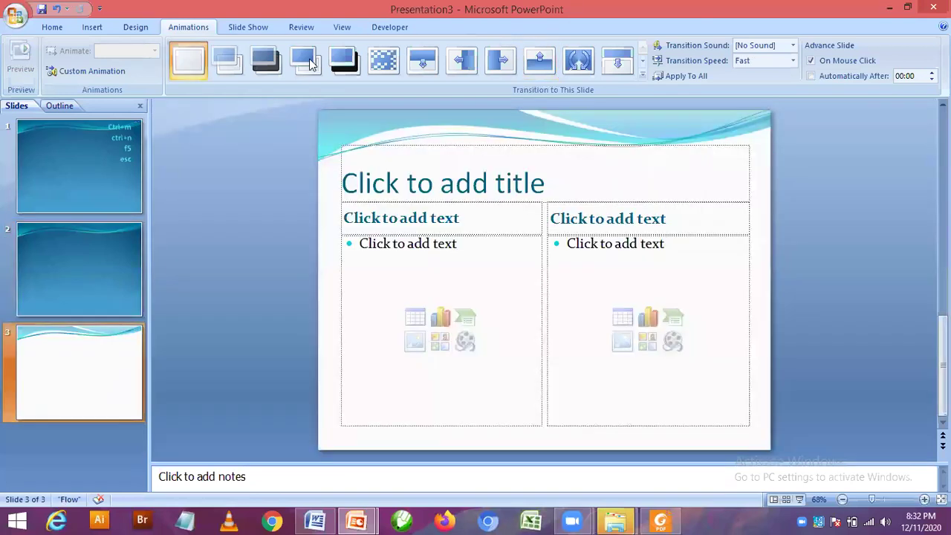
left_click(752, 61)
left_click(751, 72)
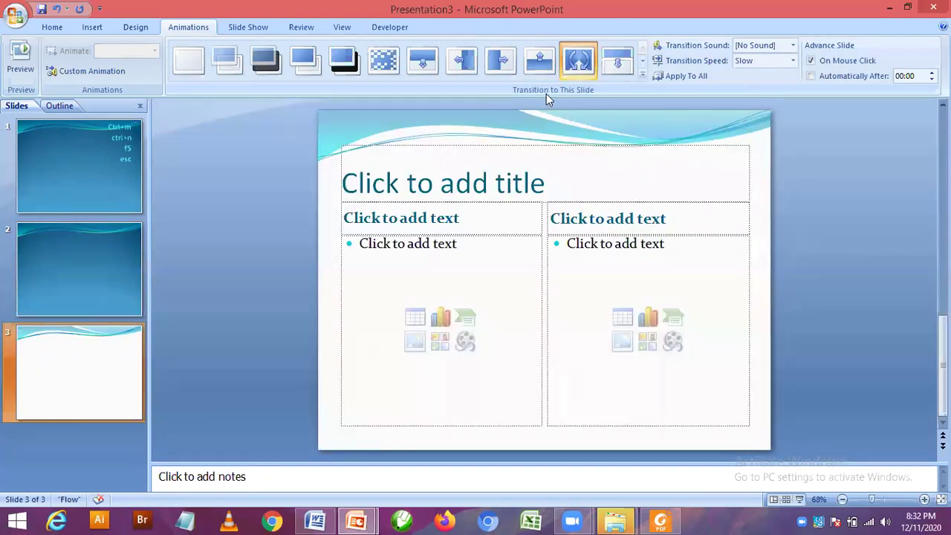
scroll(26, 49, "down", 1)
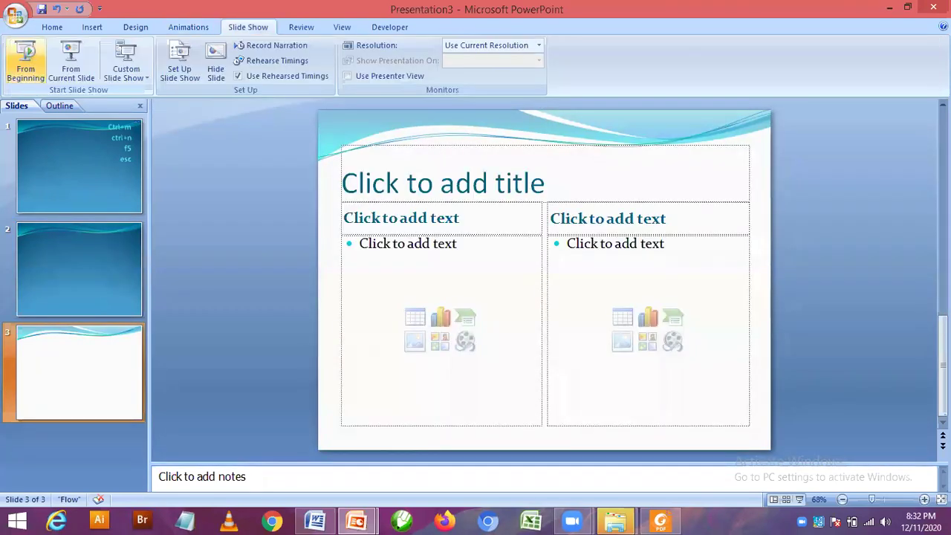
left_click(27, 49)
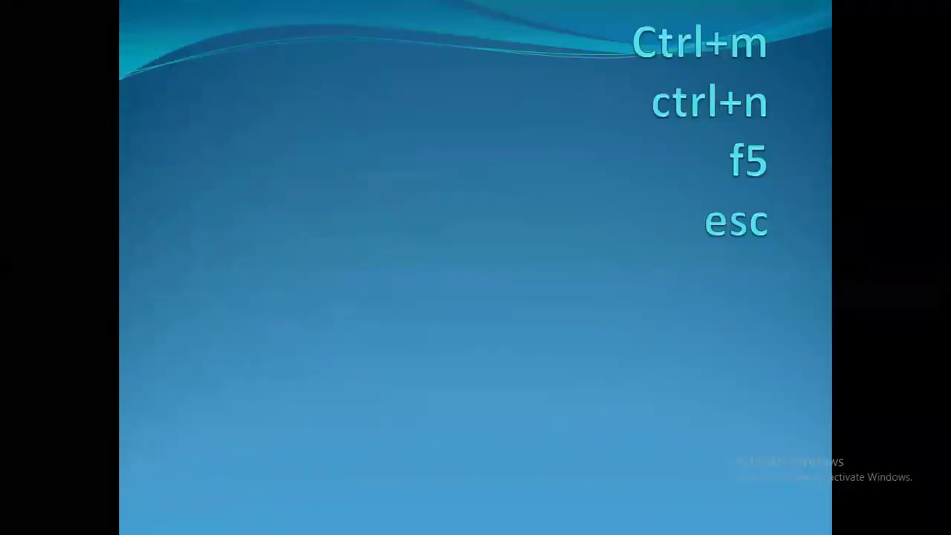
left_click(263, 179)
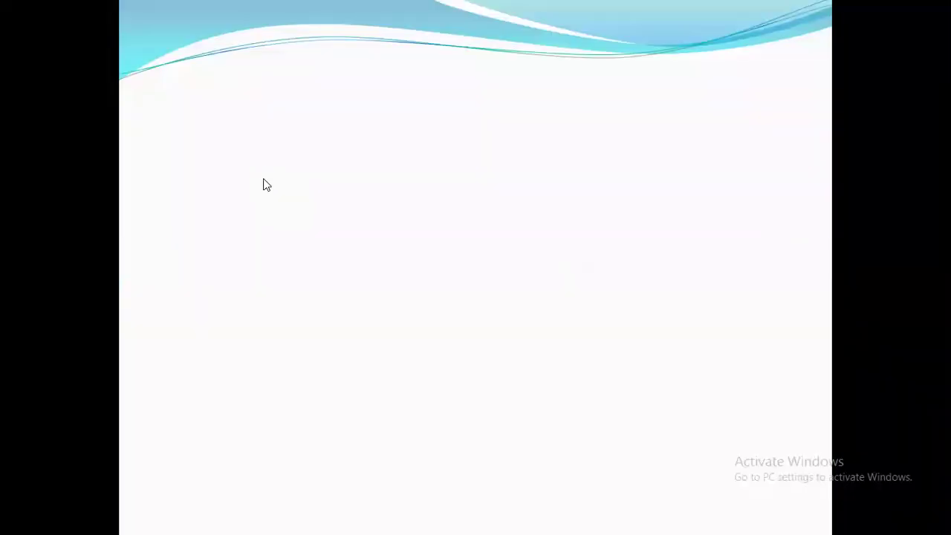
left_click(264, 179)
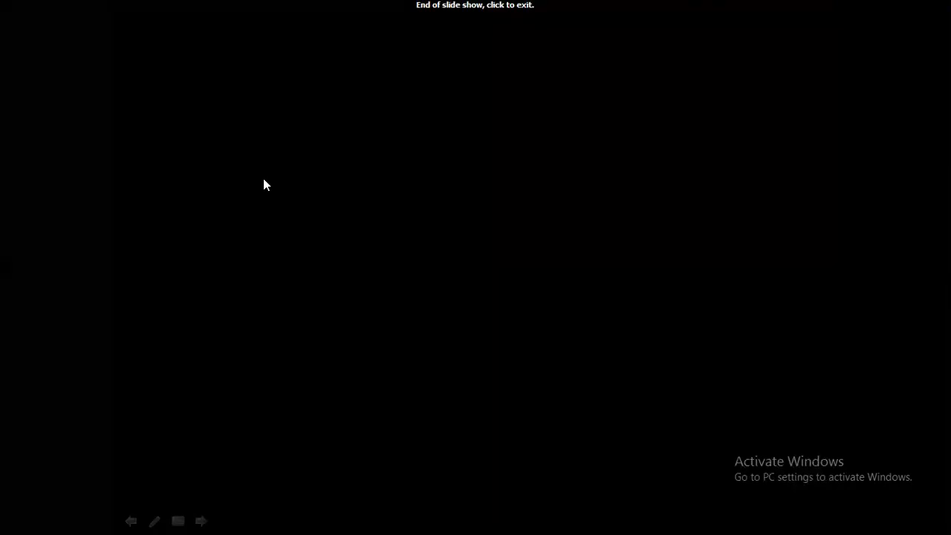
left_click(609, 132)
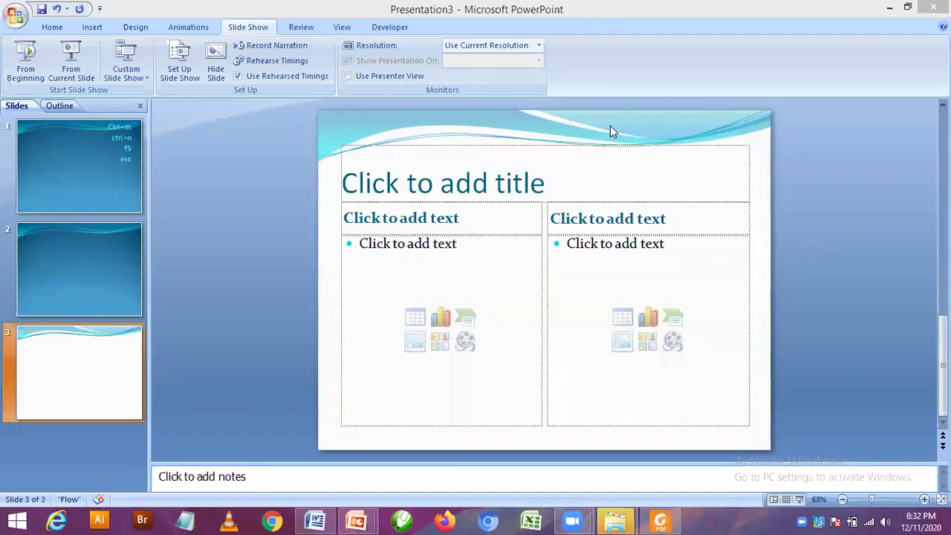
Check the slide layouts, then recolour the theme to Grayscale and finally the green Metro set.
scroll(134, 82, "up", 4)
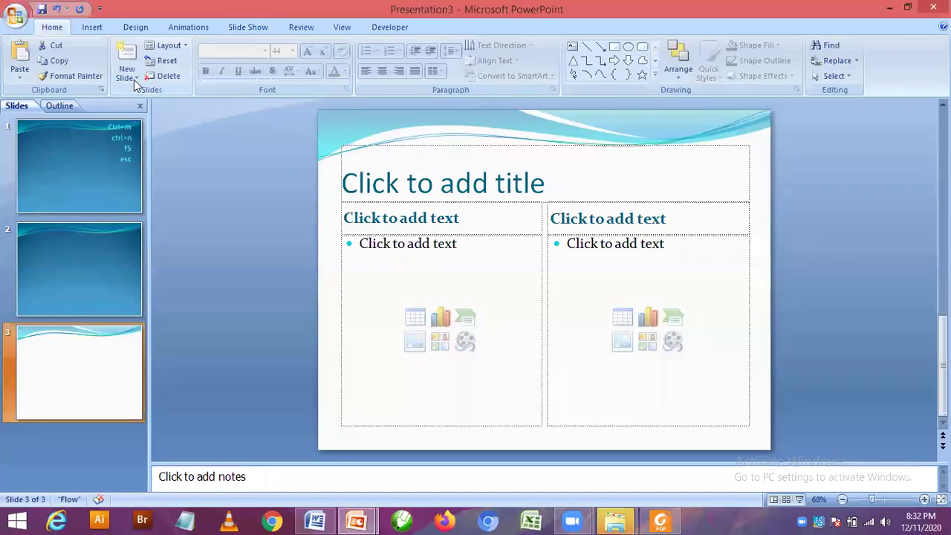
left_click(134, 79)
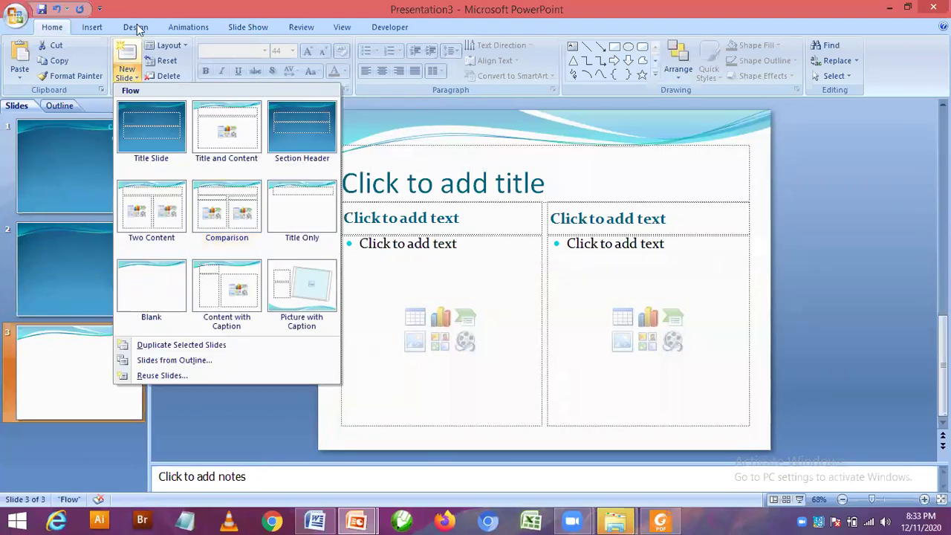
scroll(459, 94, "down", 2)
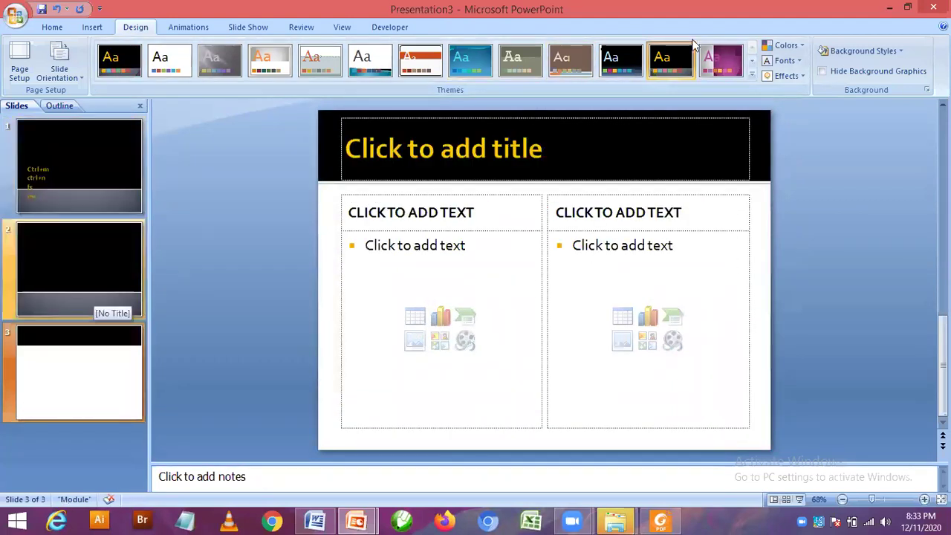
left_click(780, 47)
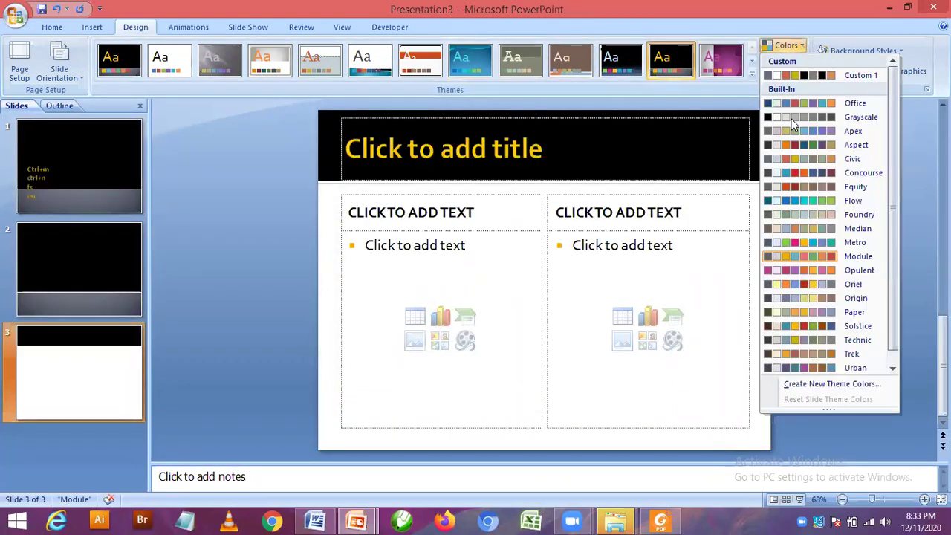
left_click(791, 119)
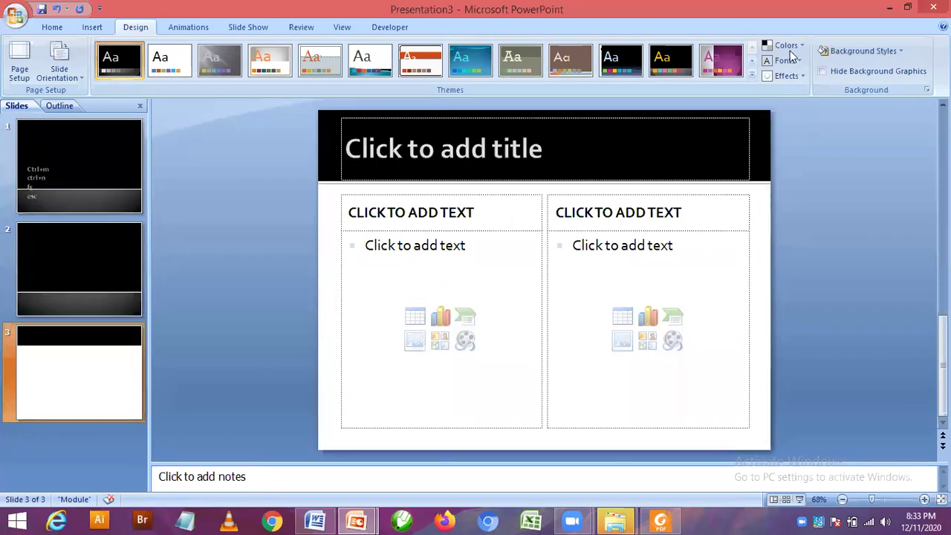
left_click(797, 244)
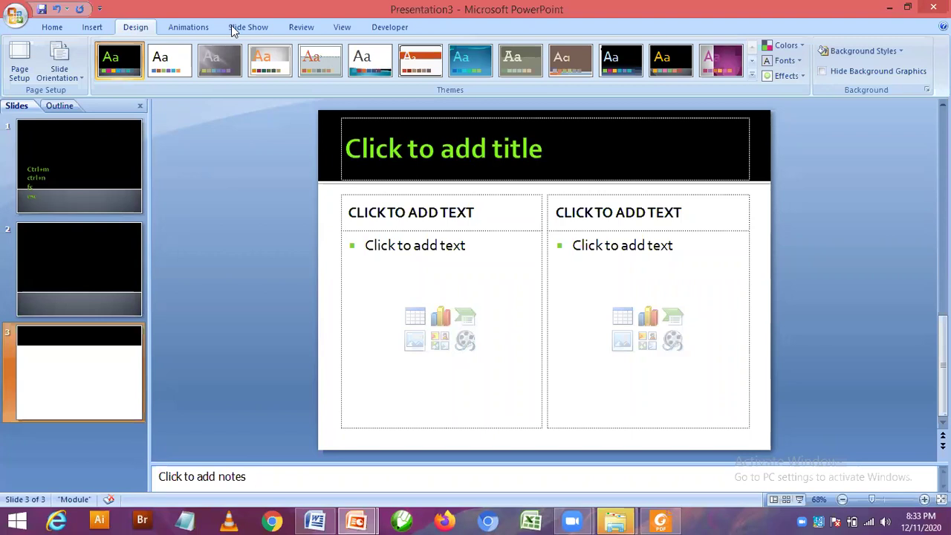
scroll(188, 27, "down", 2)
Give slide 3 a different transition.
scroll(430, 63, "up", 1)
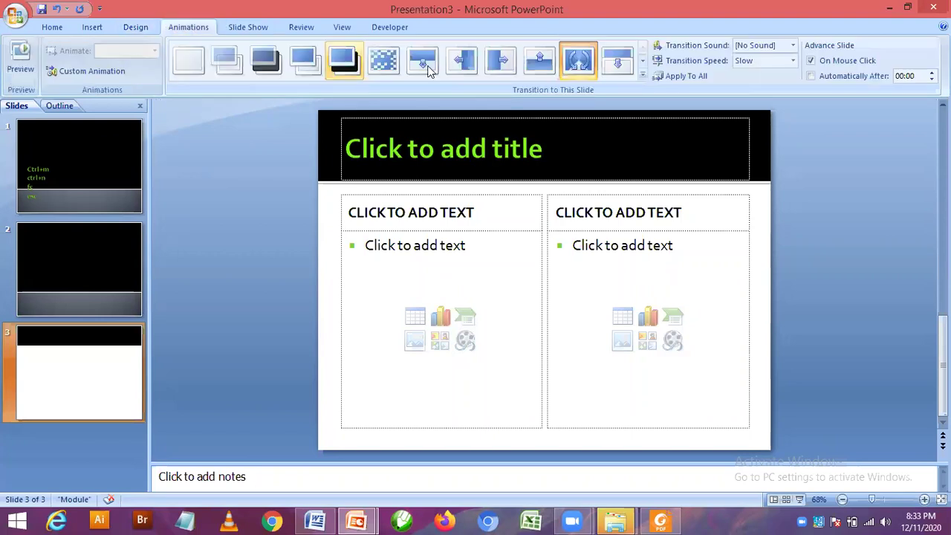
left_click(430, 62)
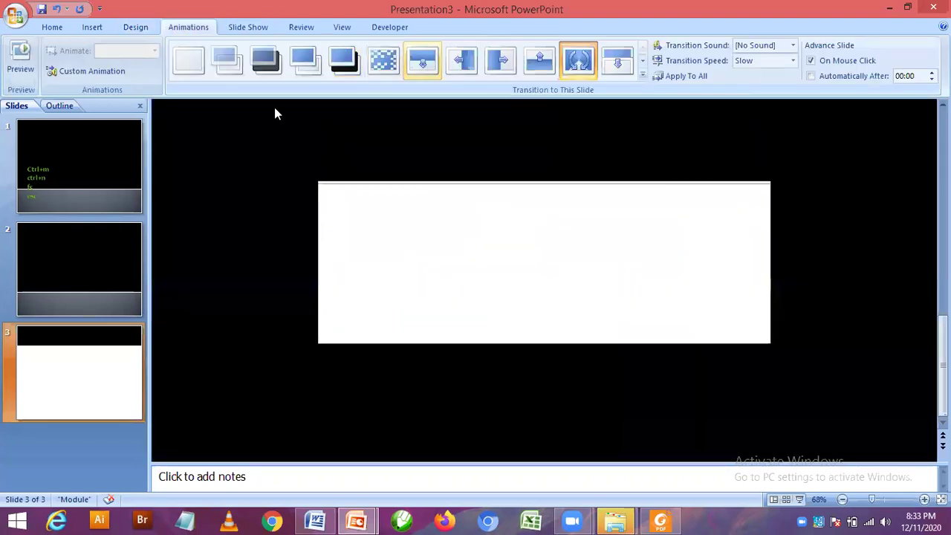
left_click(127, 160)
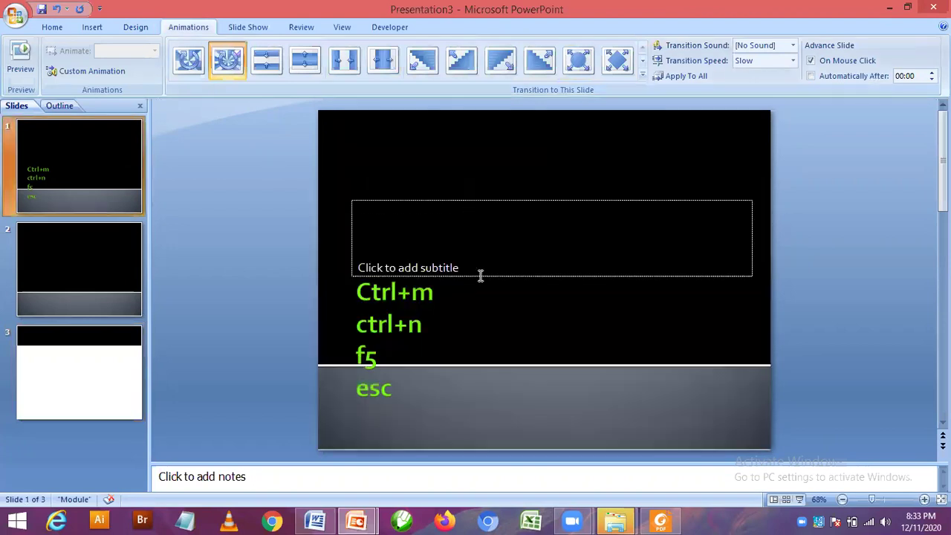
Delete slide 1's empty subtitle, the Ctrl+m shortcut list box and the empty title placeholder.
left_click(480, 275)
left_click(478, 274)
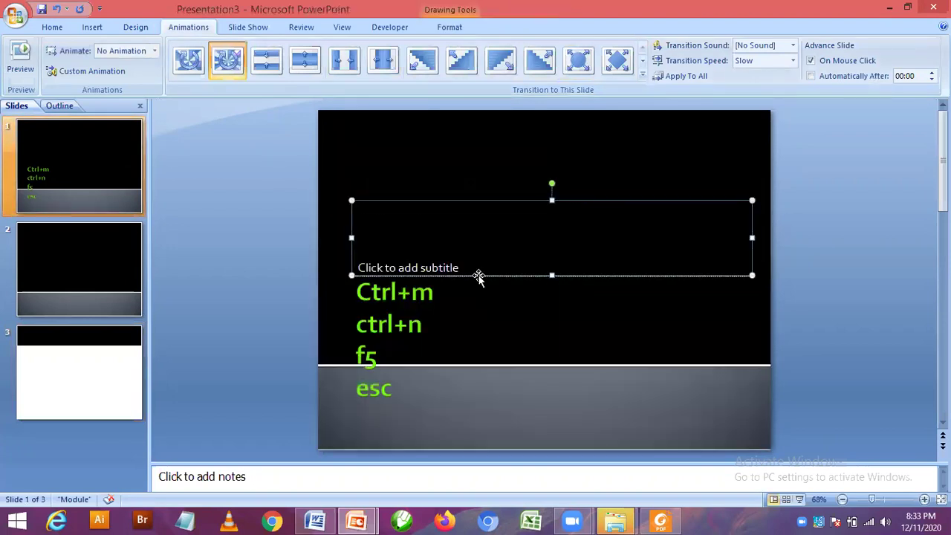
key("Delete")
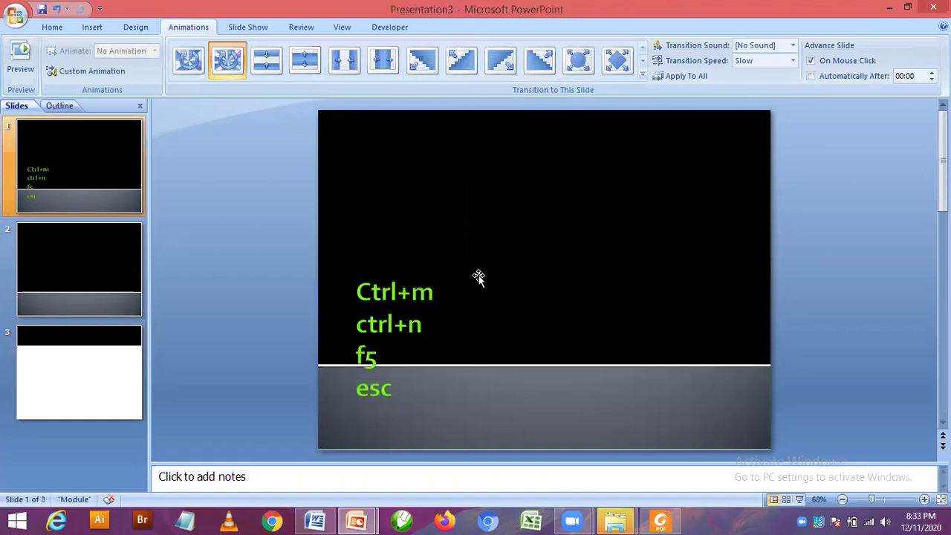
left_click(425, 278)
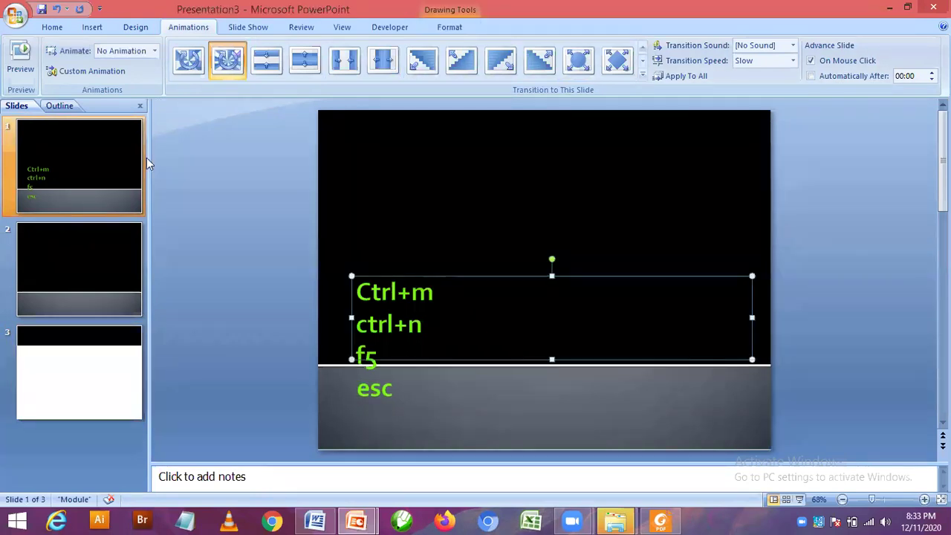
key("Delete")
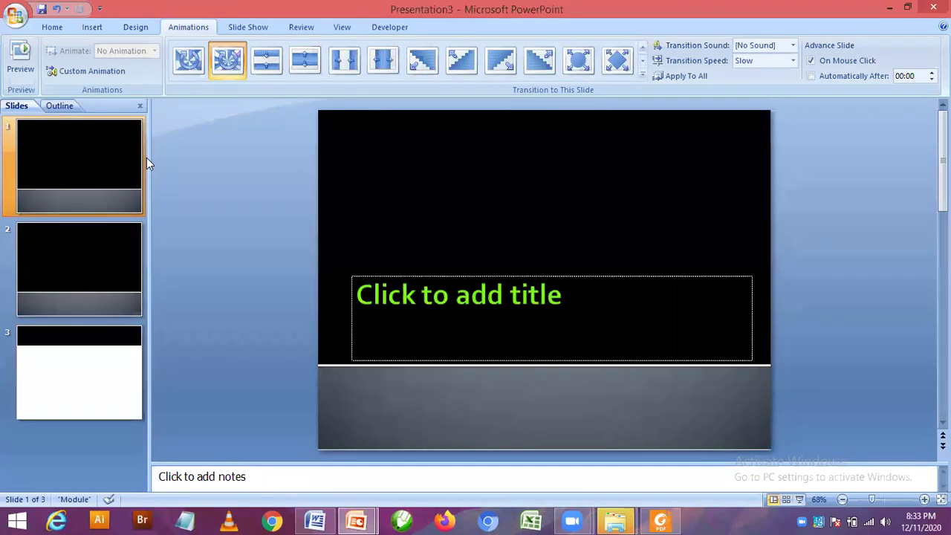
left_click(429, 274)
key("Delete")
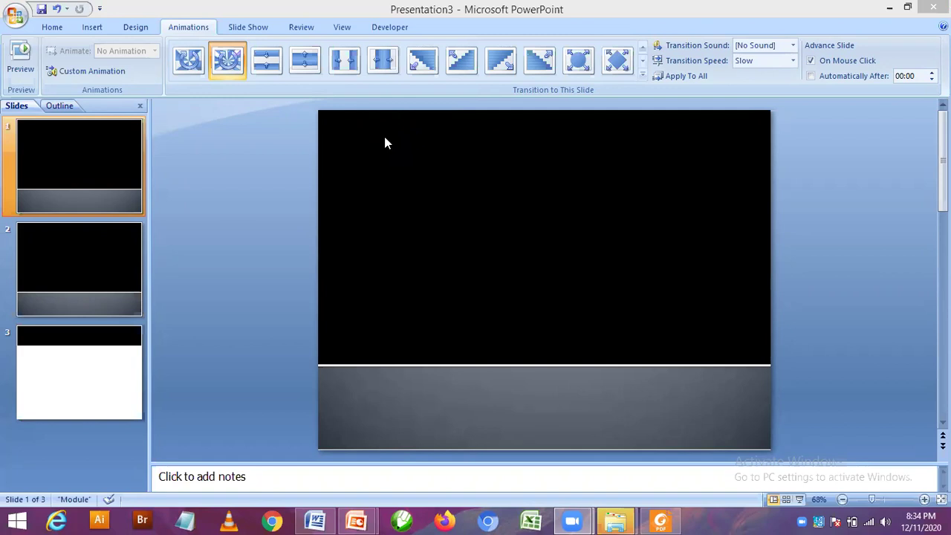
left_click(92, 28)
left_click(147, 60)
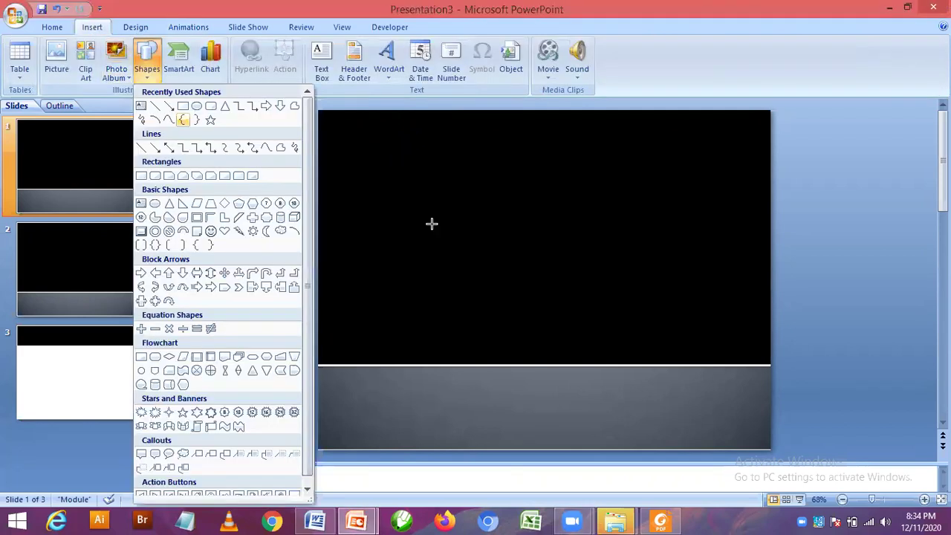
left_click(196, 106)
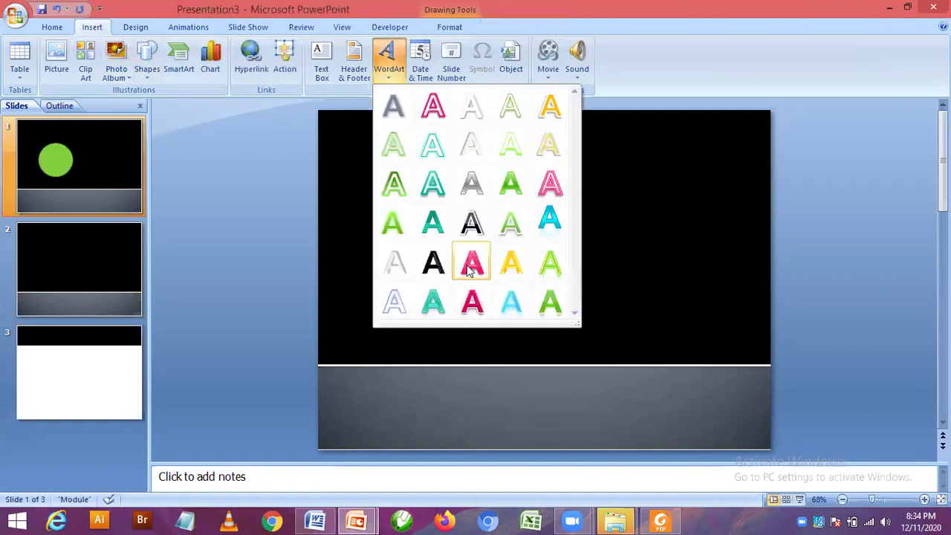
left_click(466, 267)
type("fayaz")
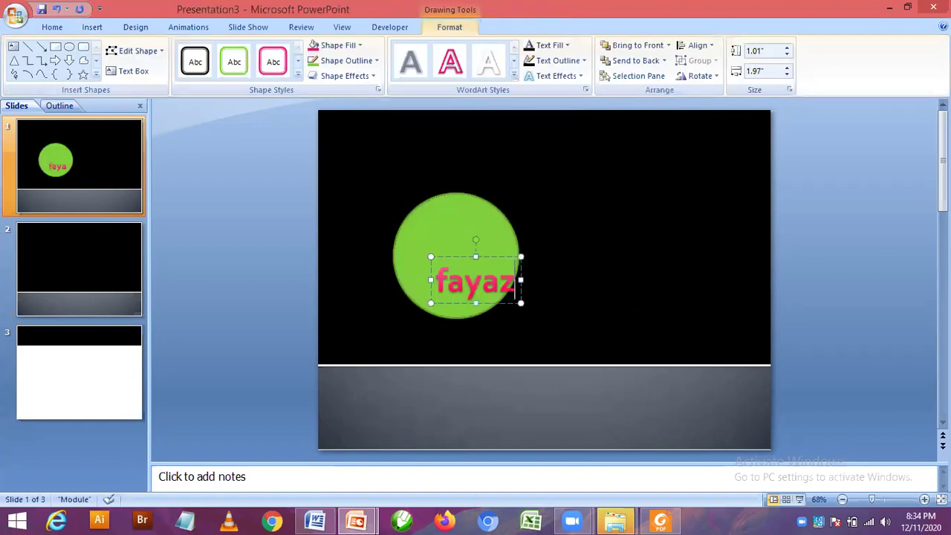
left_click_drag(498, 258, 610, 247)
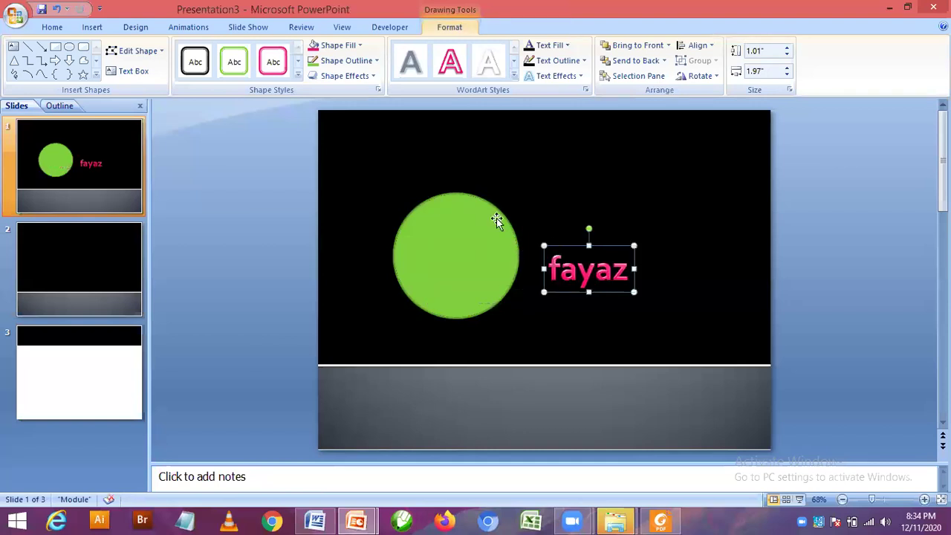
left_click(559, 270)
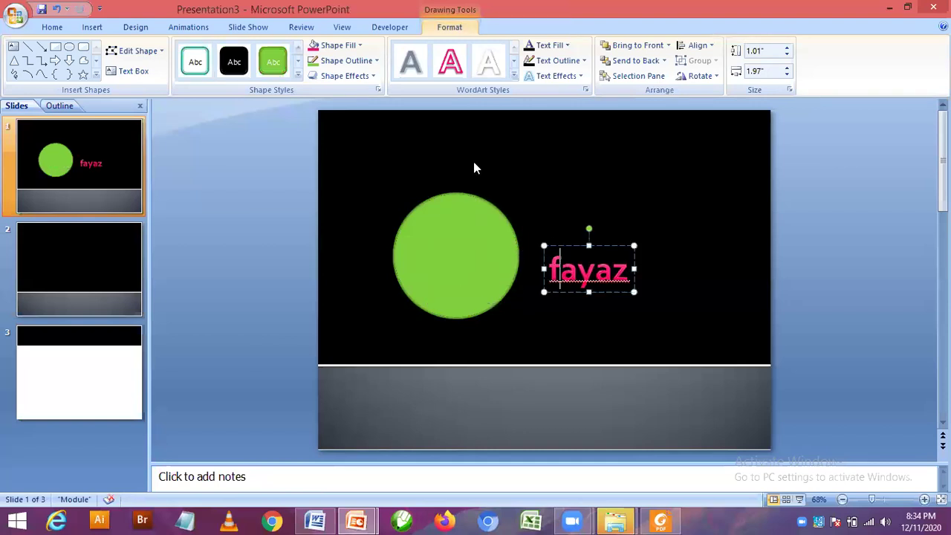
key("Escape")
key("Escape")
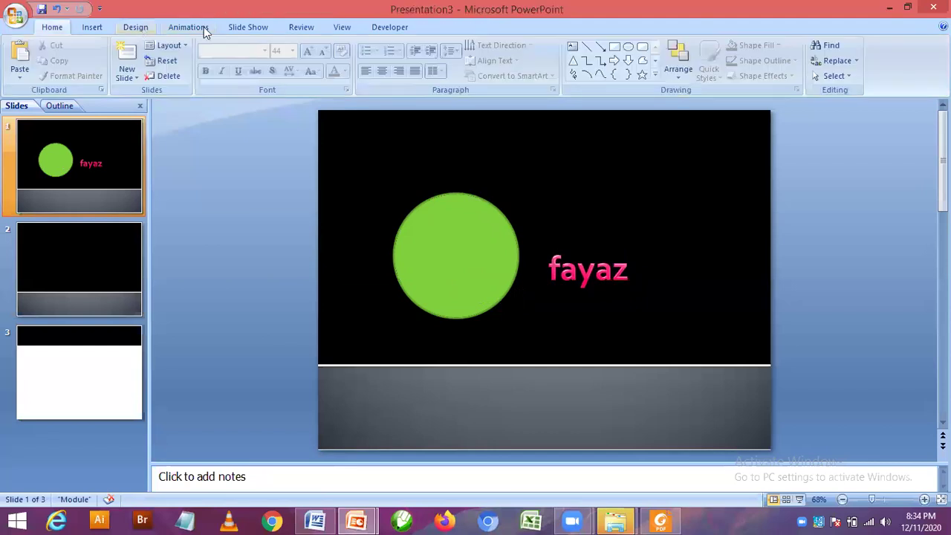
Give slide 1 a wheel transition and apply the Flow theme to all slides.
left_click(203, 27)
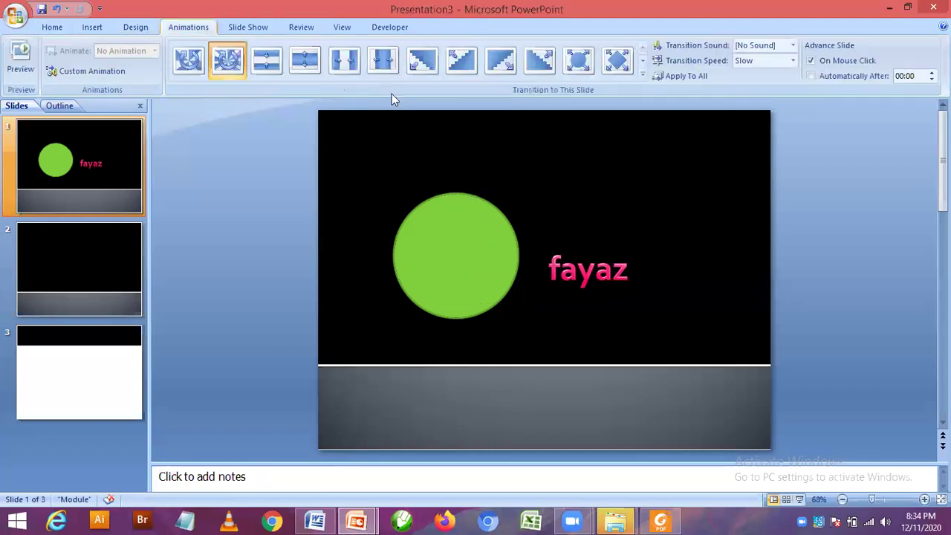
left_click(620, 61)
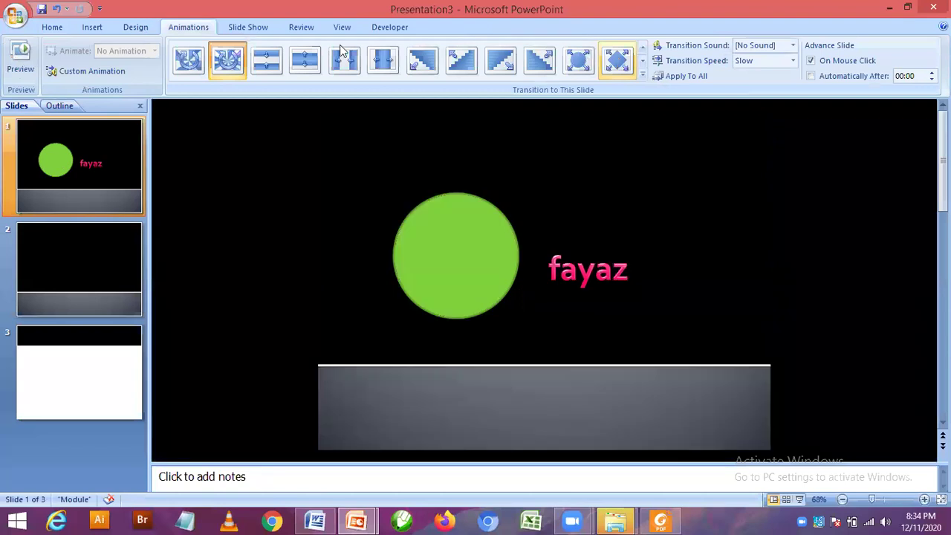
scroll(457, 67, "up", 1)
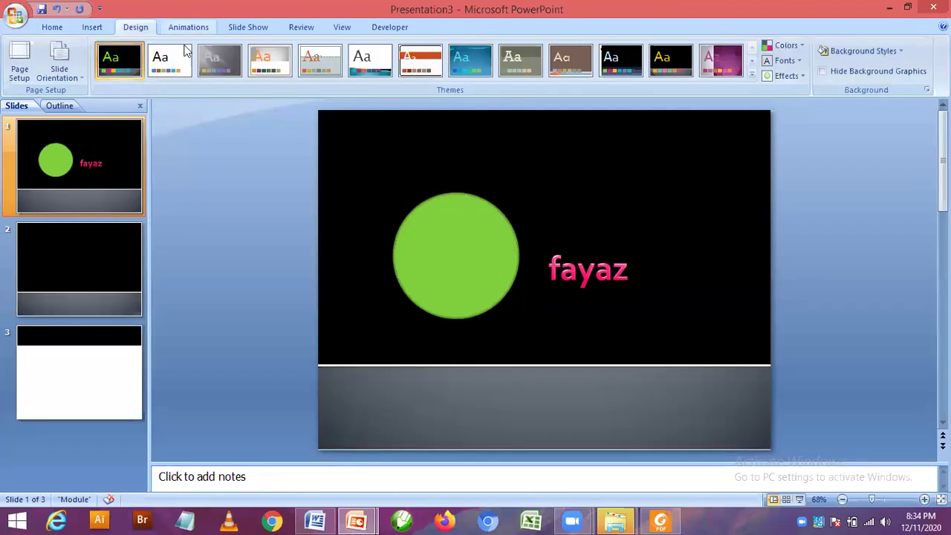
left_click(464, 62)
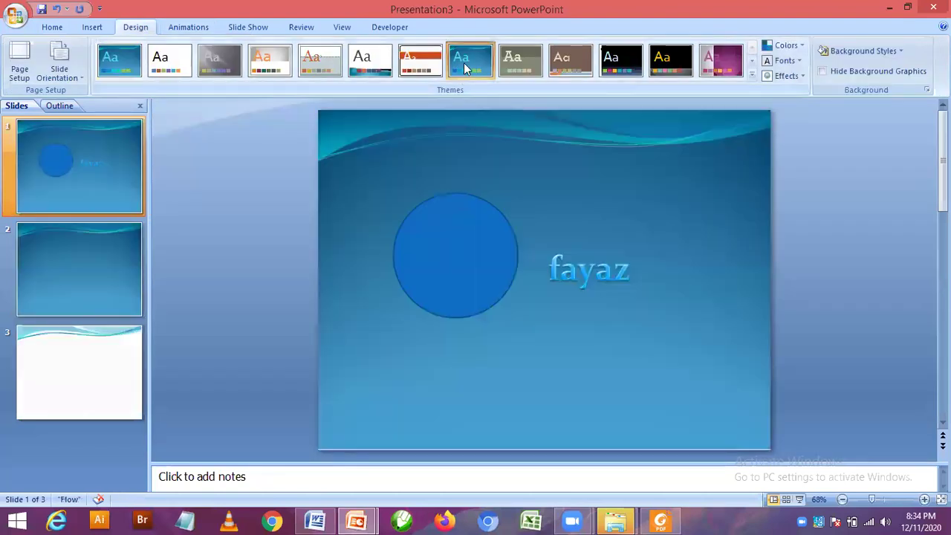
Switch slide 1 to a different transition, then select the circle and open Custom Animation.
left_click(181, 28)
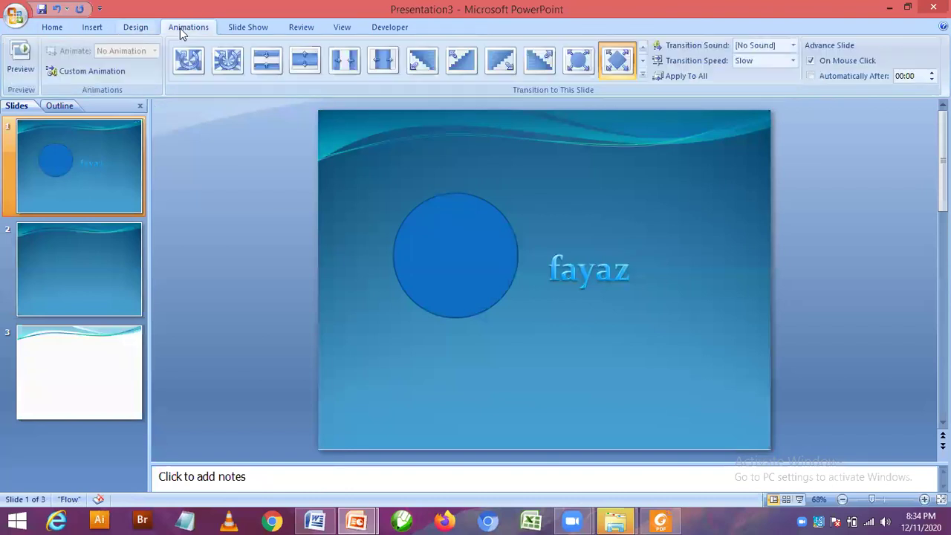
left_click(240, 64)
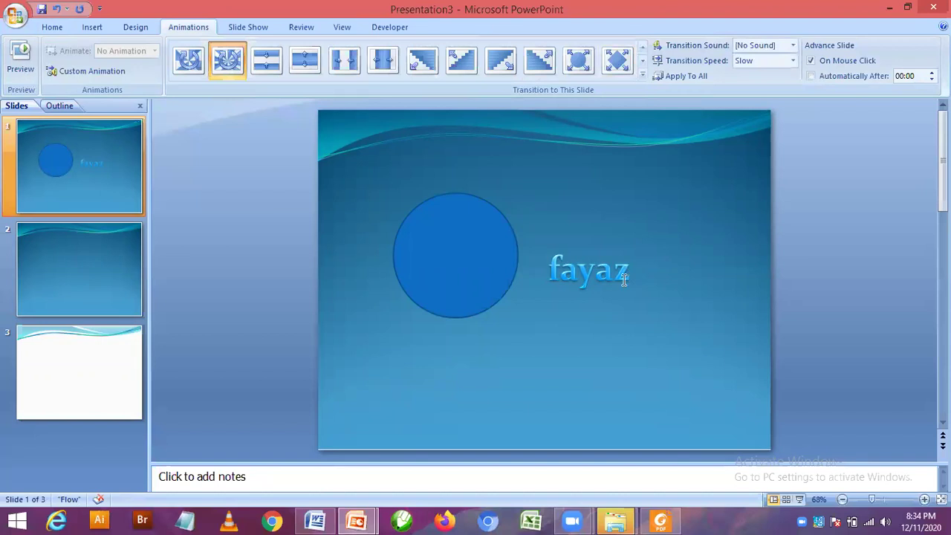
left_click(465, 263)
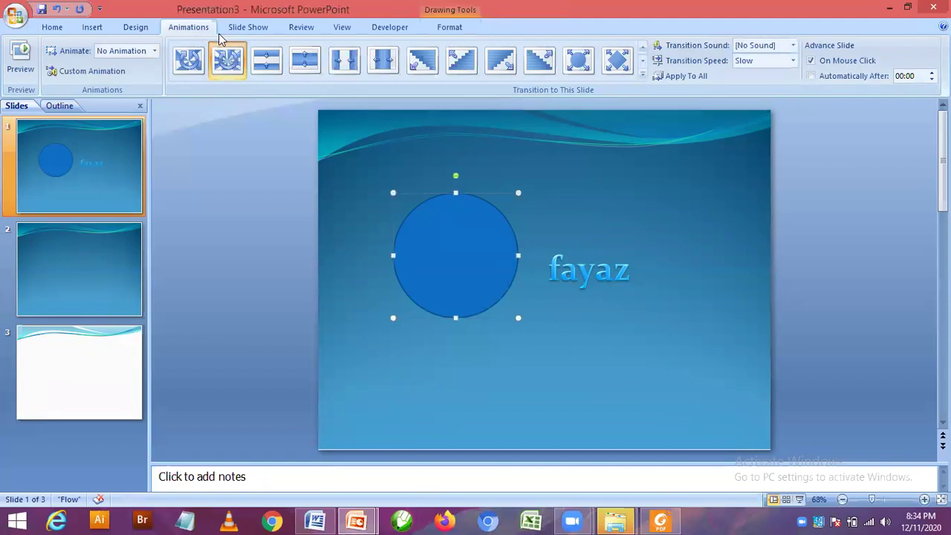
left_click(77, 70)
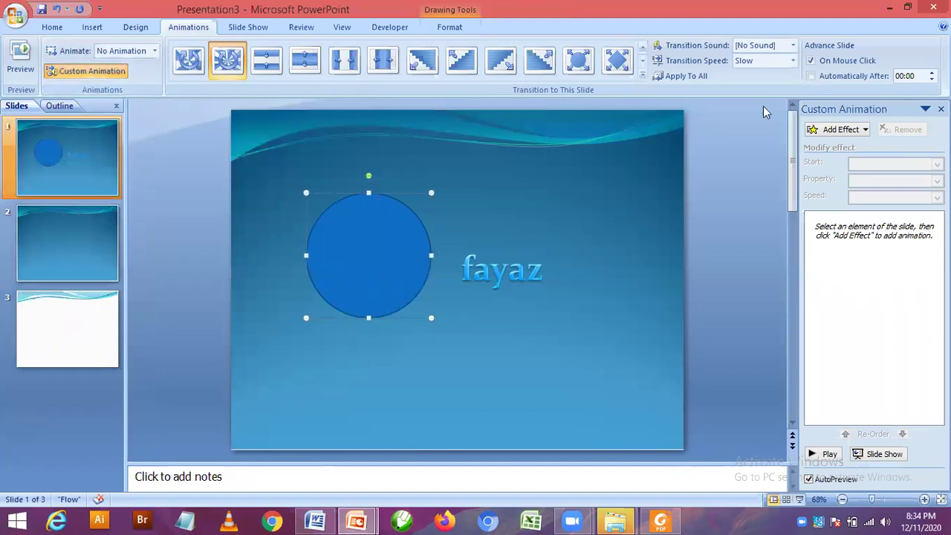
left_click(855, 132)
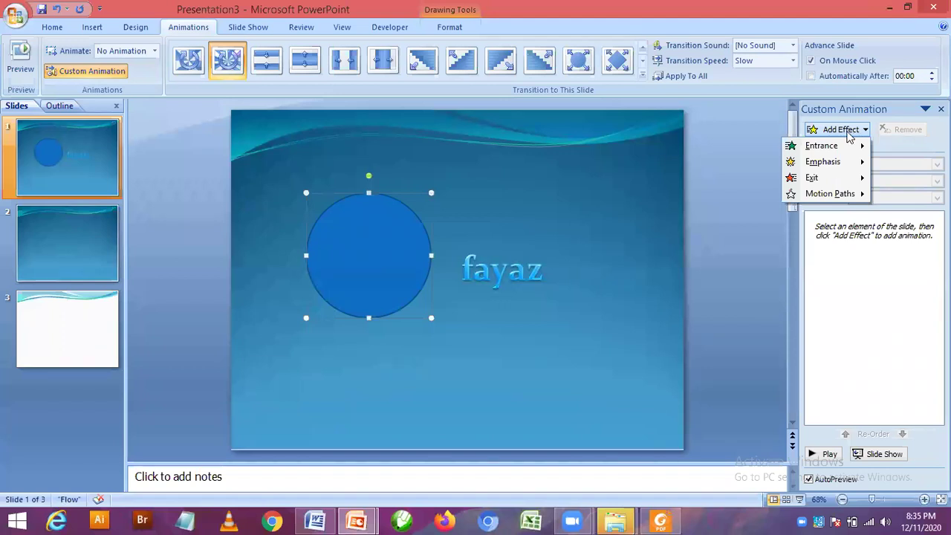
mouse_move(821, 152)
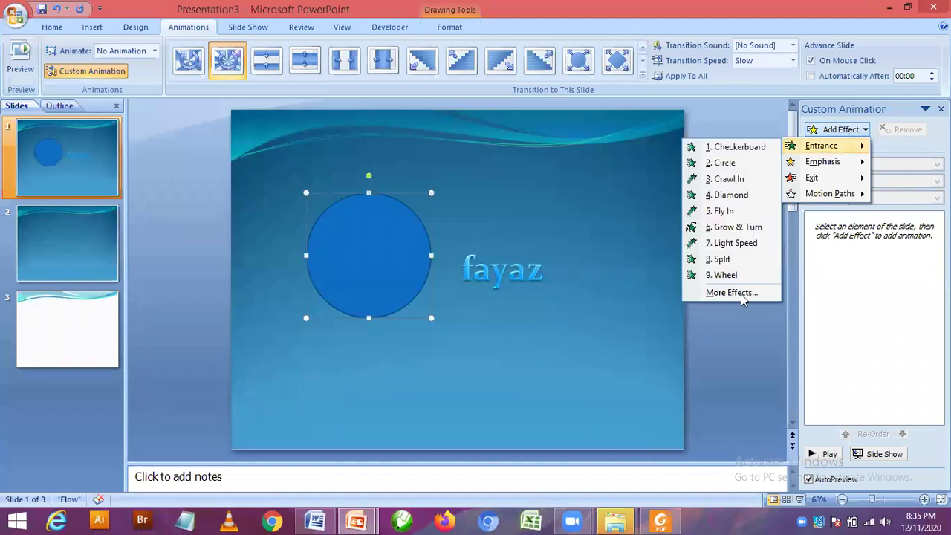
key("Return")
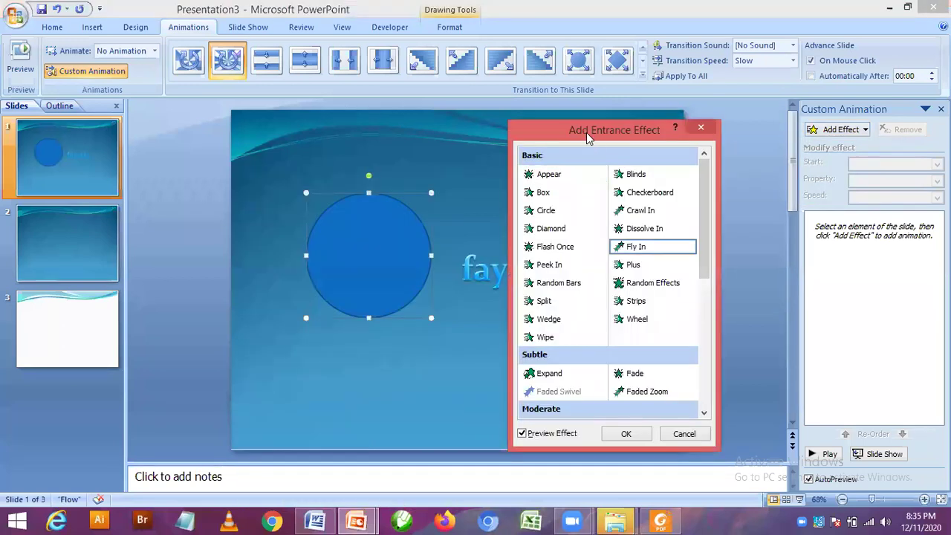
left_click(626, 229)
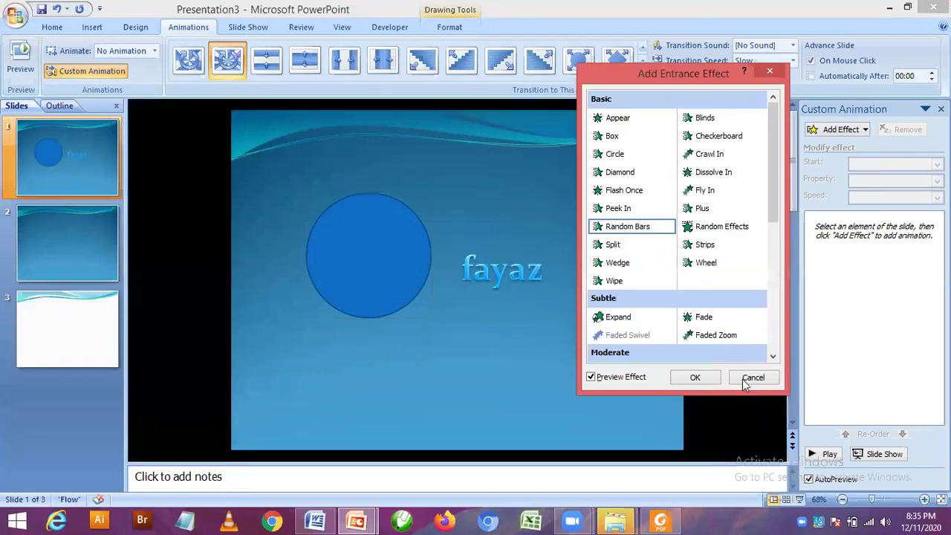
key("Escape")
key("Escape")
key("Tab")
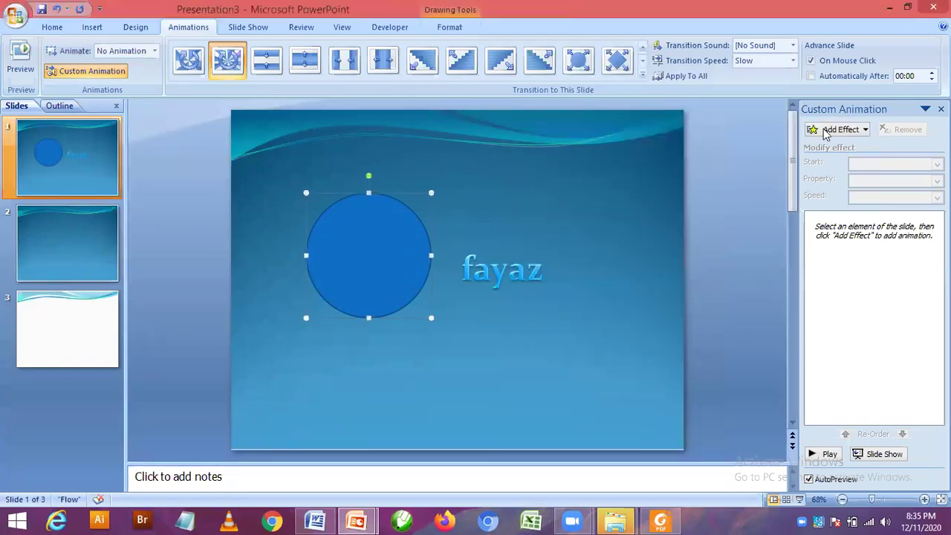
left_click(835, 130)
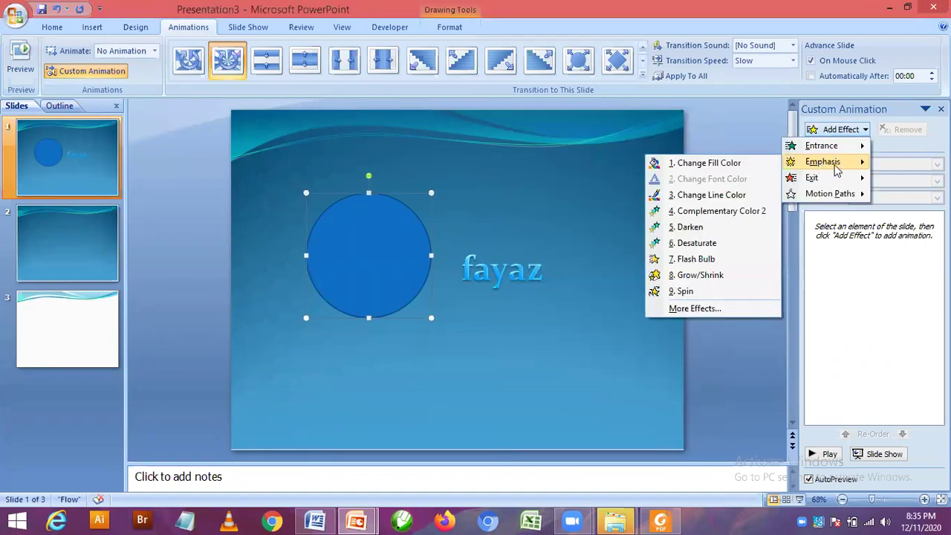
left_click(694, 309)
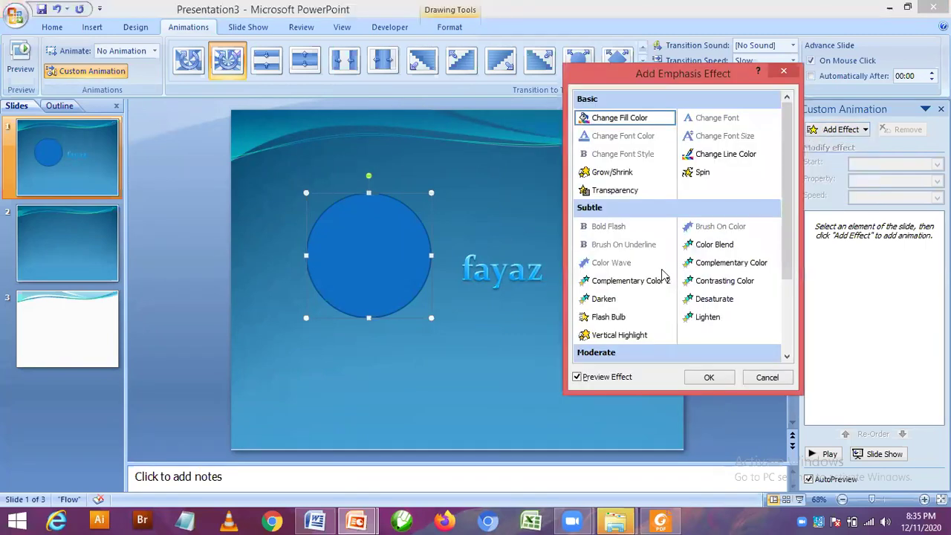
left_click(616, 176)
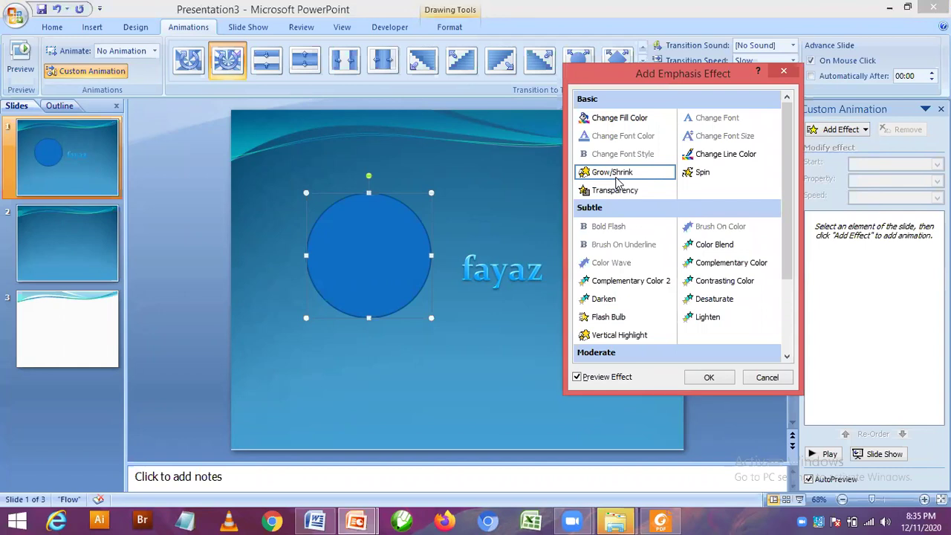
left_click(705, 174)
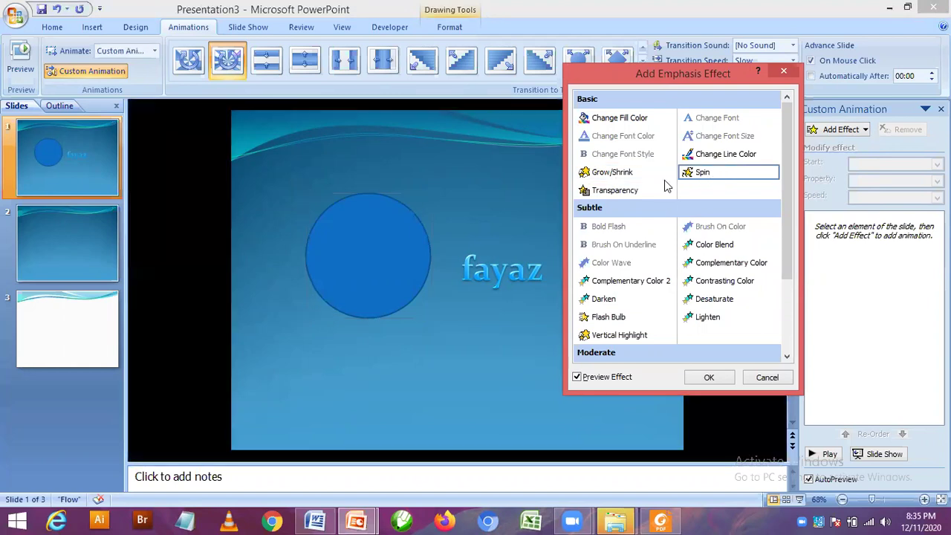
left_click(616, 179)
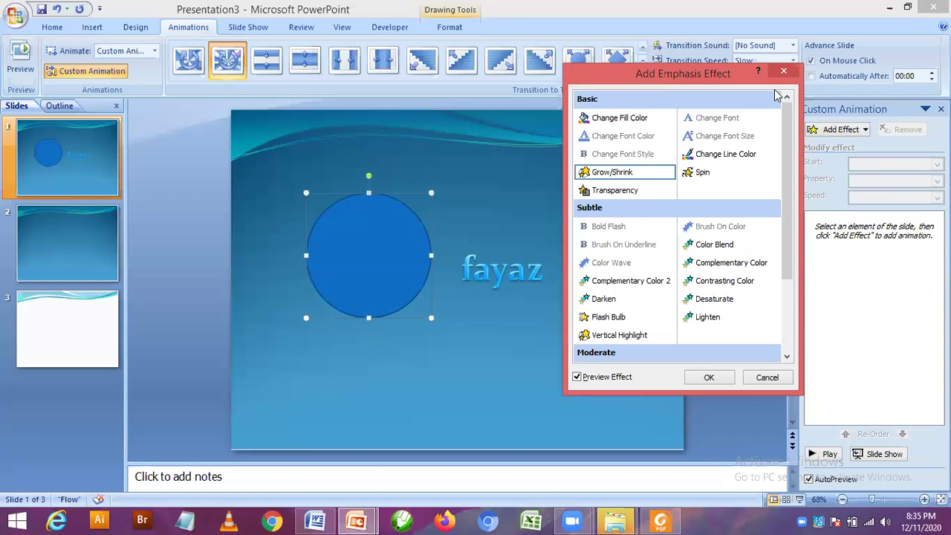
left_click(528, 253)
left_click(836, 130)
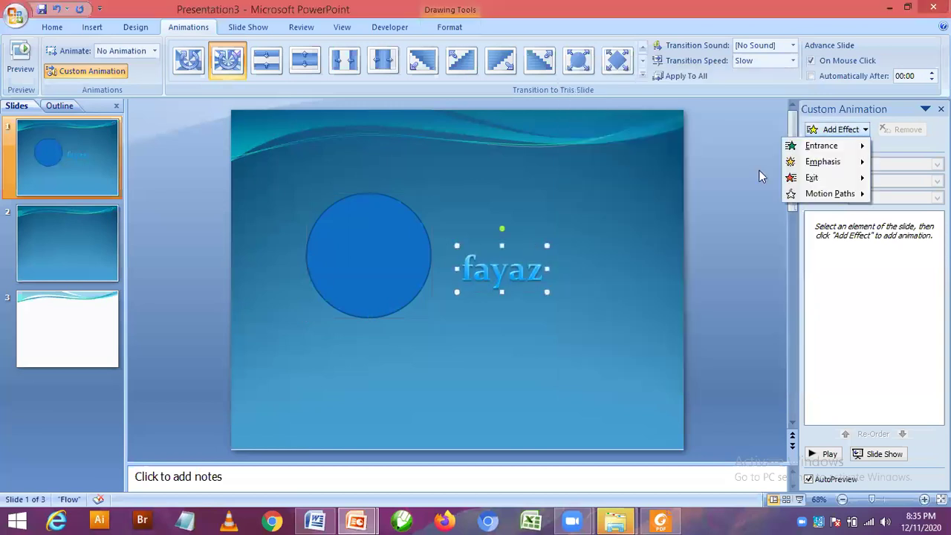
mouse_move(822, 161)
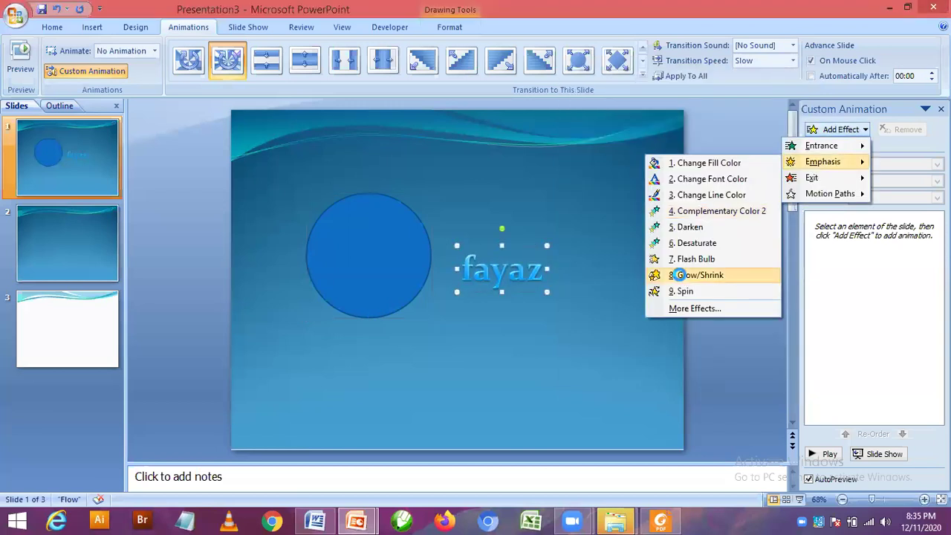
left_click(678, 275)
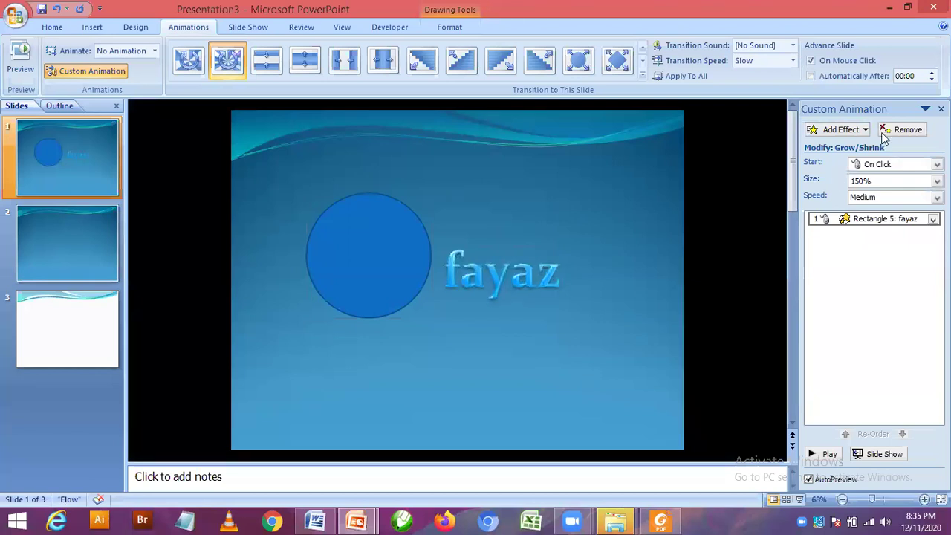
key("ctrl+z")
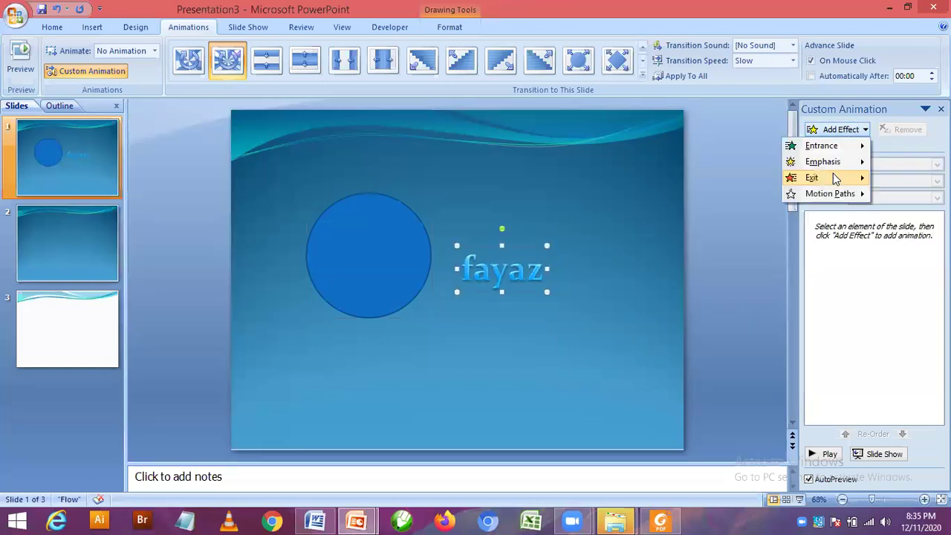
Preview the Peek Out and Random Effects exit effects, closing the list without adding one.
mouse_move(832, 177)
left_click(759, 261)
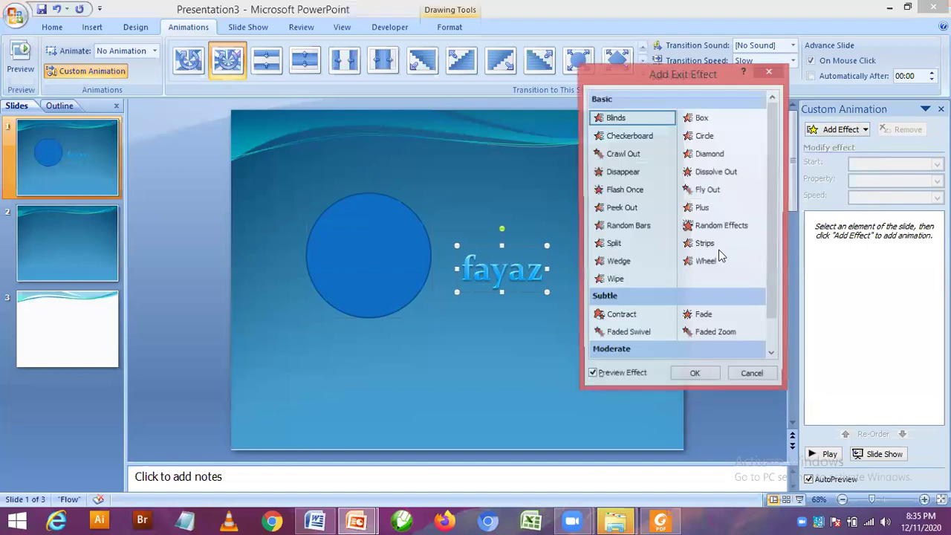
left_click(631, 209)
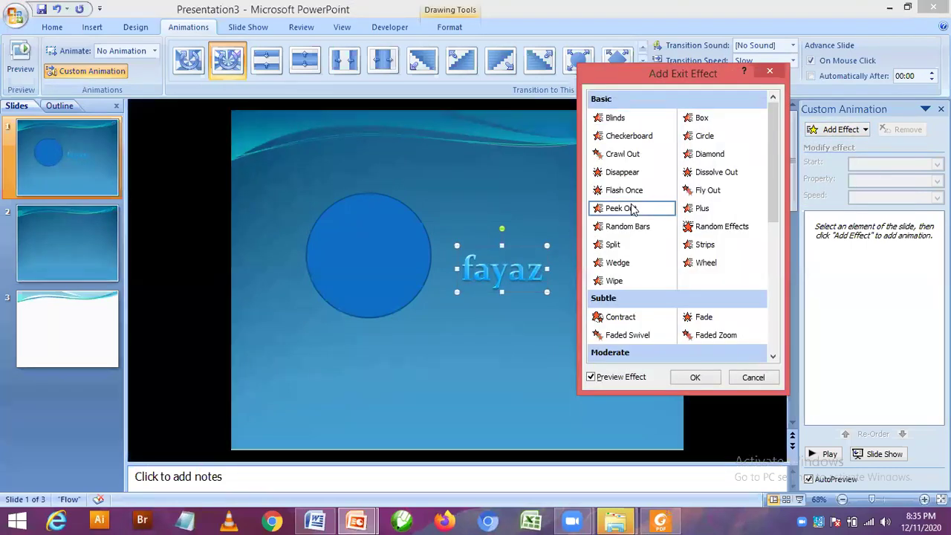
left_click(702, 229)
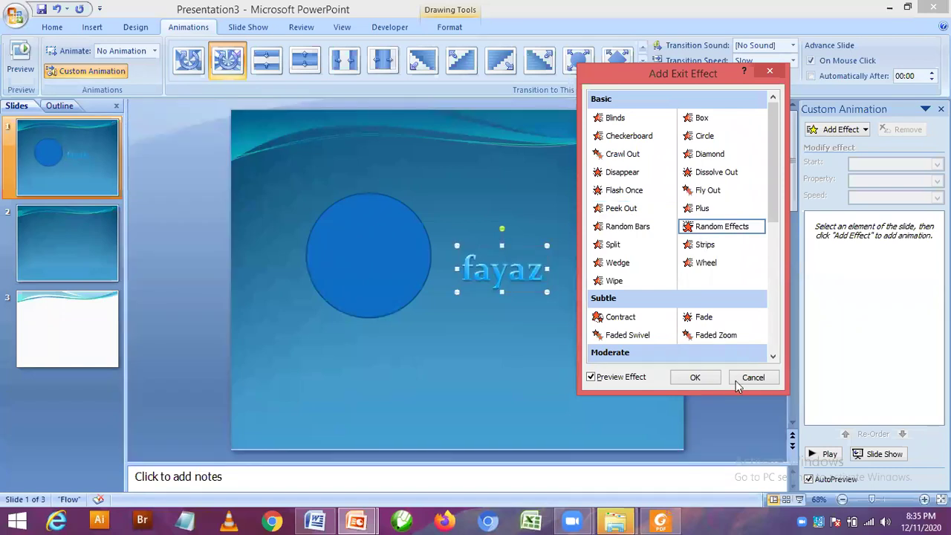
left_click(739, 382)
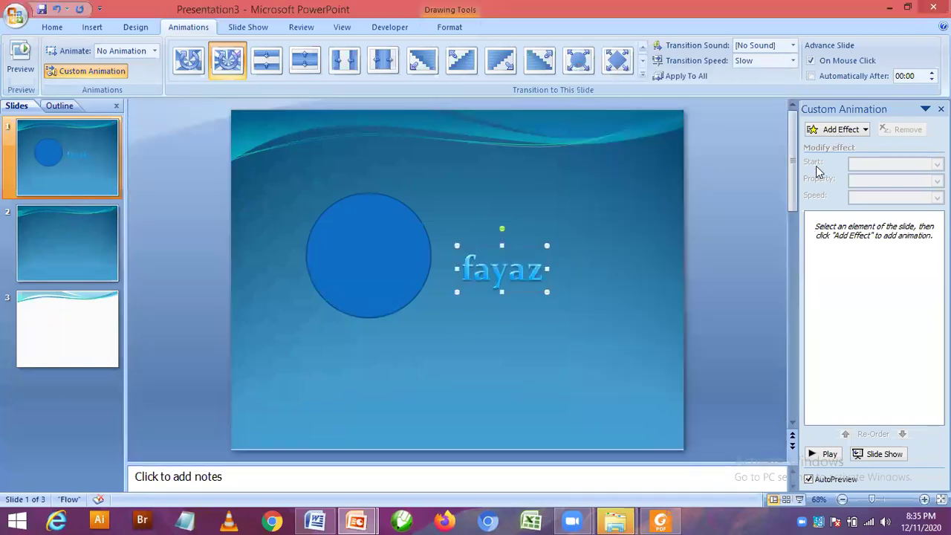
Add a diagonal down-right motion path to fayaz, remove it, and reopen the effect categories.
mouse_move(812, 197)
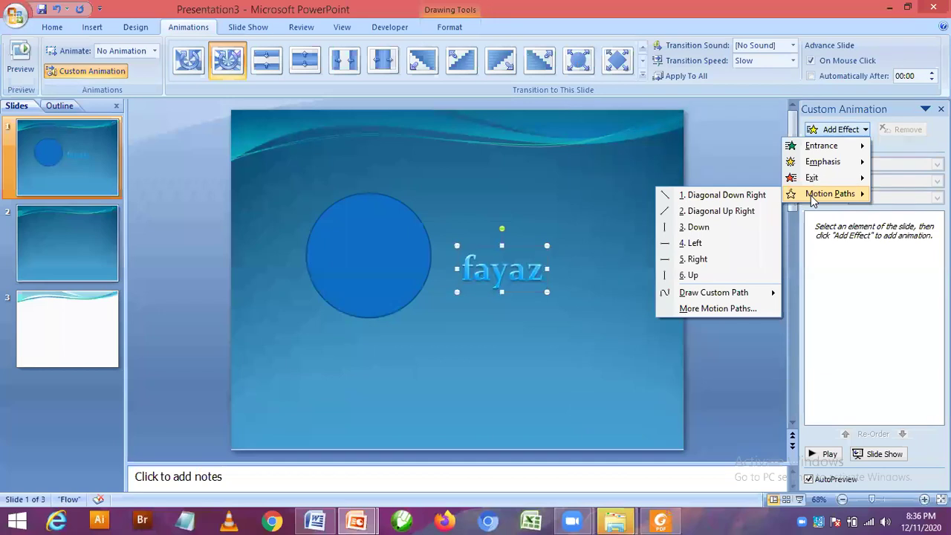
left_click(744, 195)
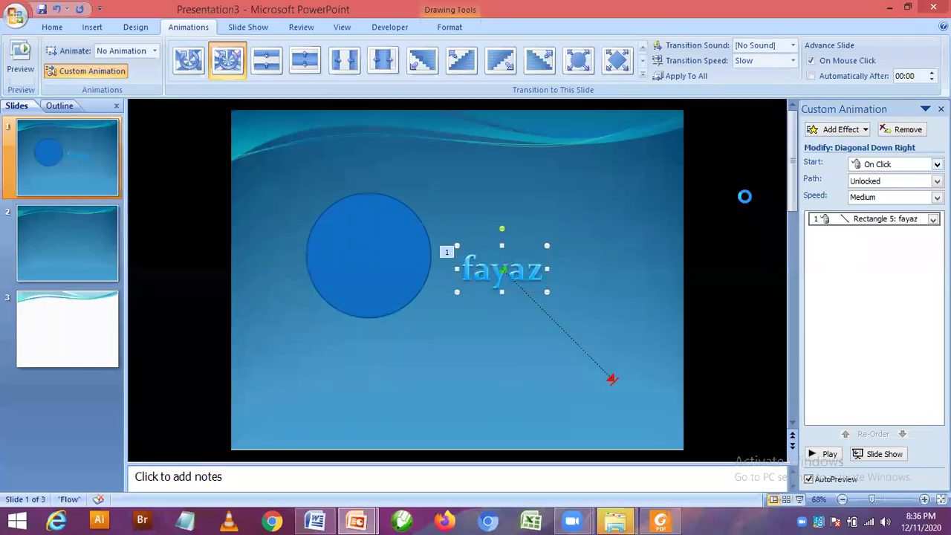
left_click(895, 131)
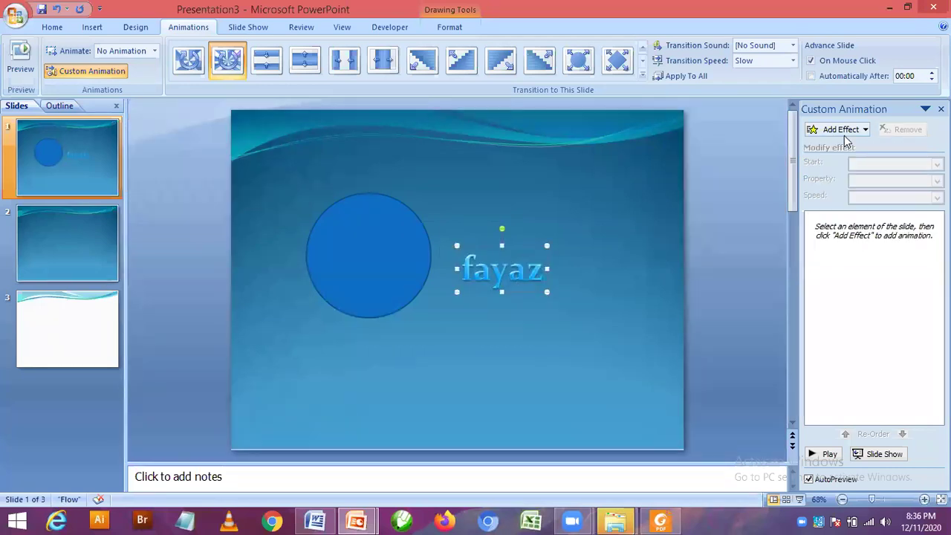
left_click(844, 132)
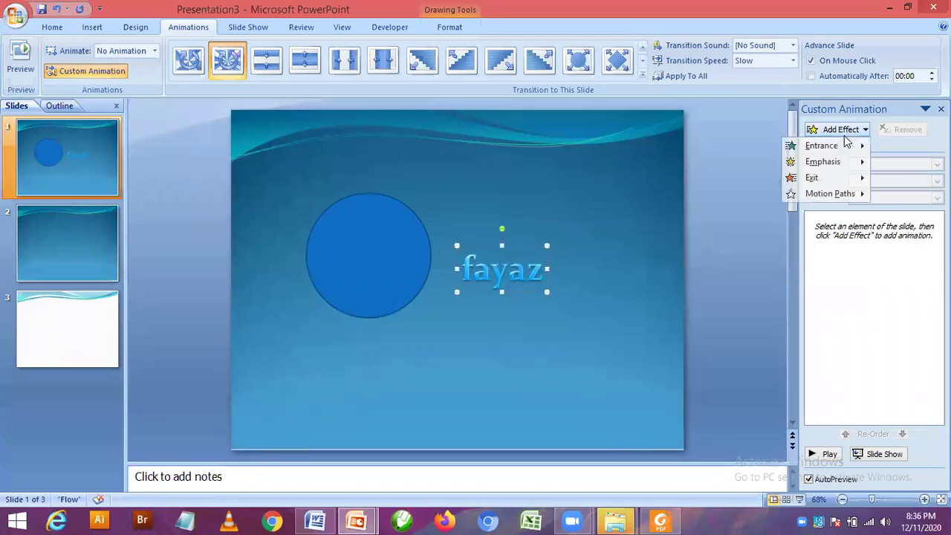
Switch to the Word revision handout and scroll down to the PowerPoint questions.
mouse_move(826, 149)
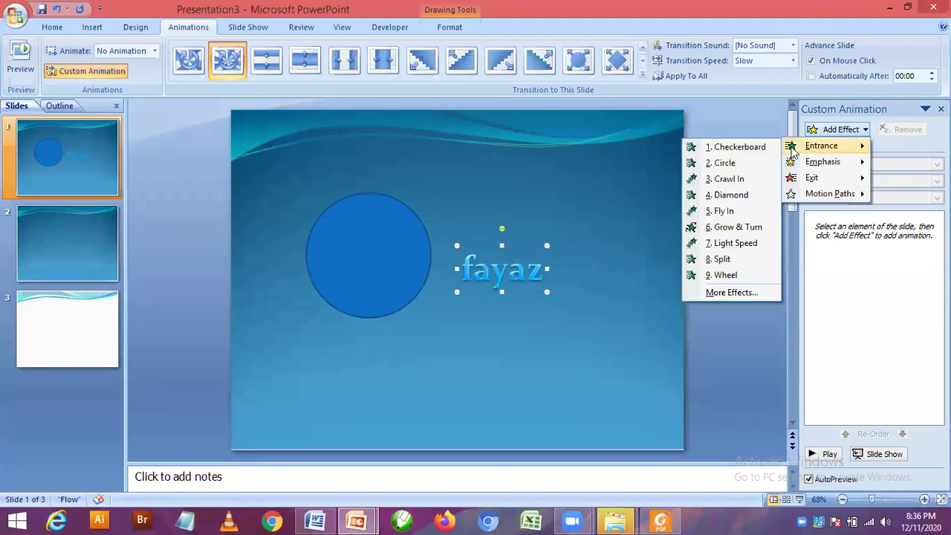
mouse_move(798, 164)
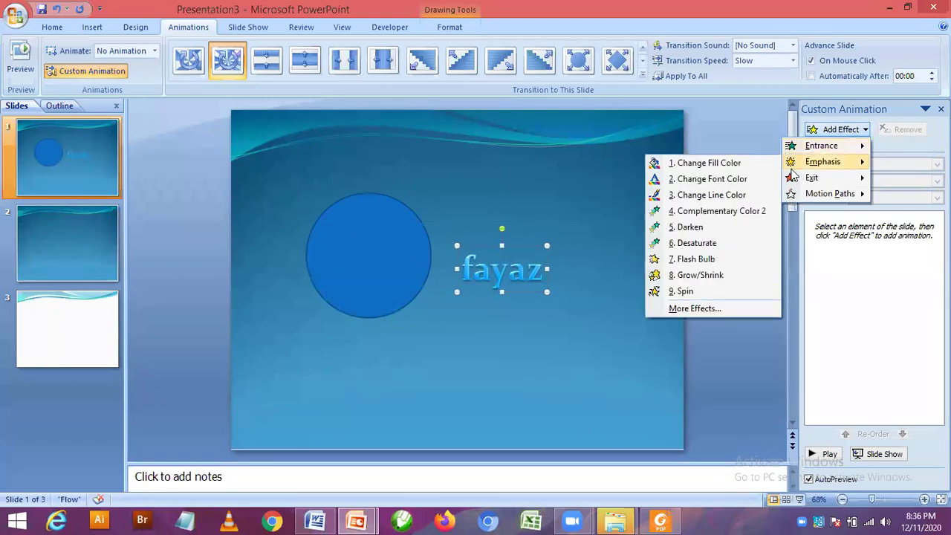
mouse_move(796, 180)
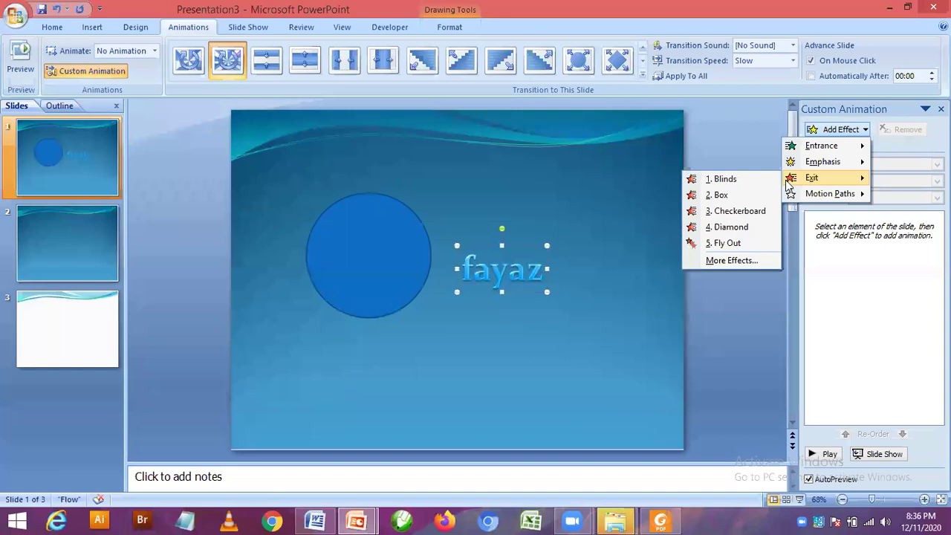
mouse_move(832, 194)
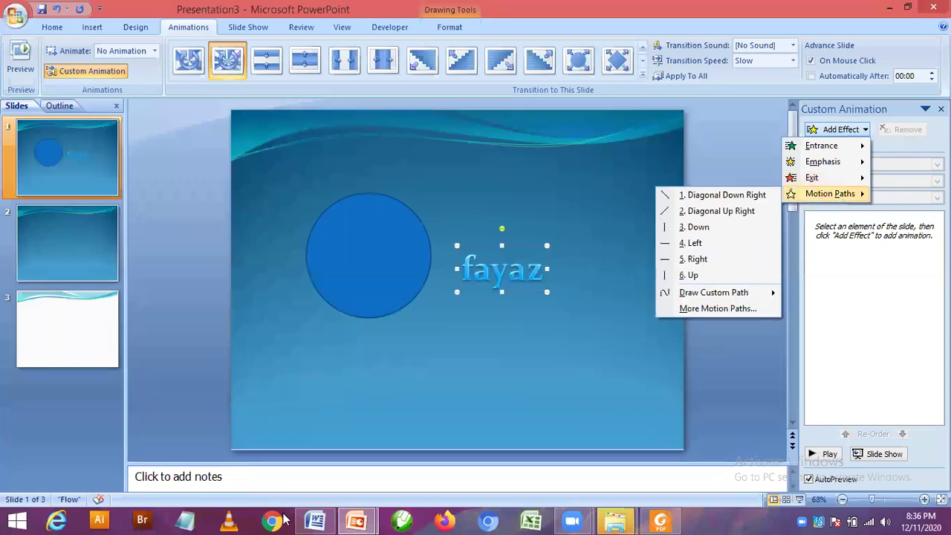
key("alt+Tab")
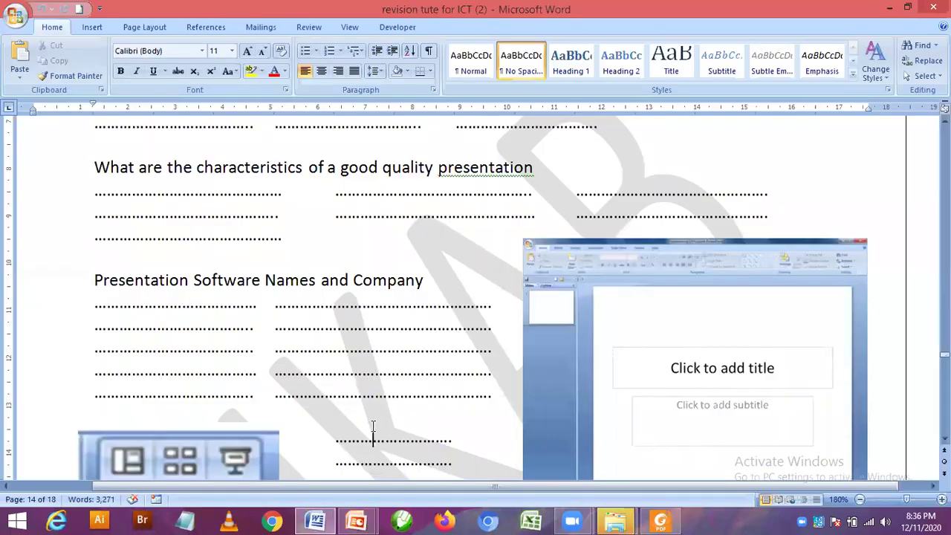
scroll(219, 371, "down", 3)
scroll(335, 311, "down", 3)
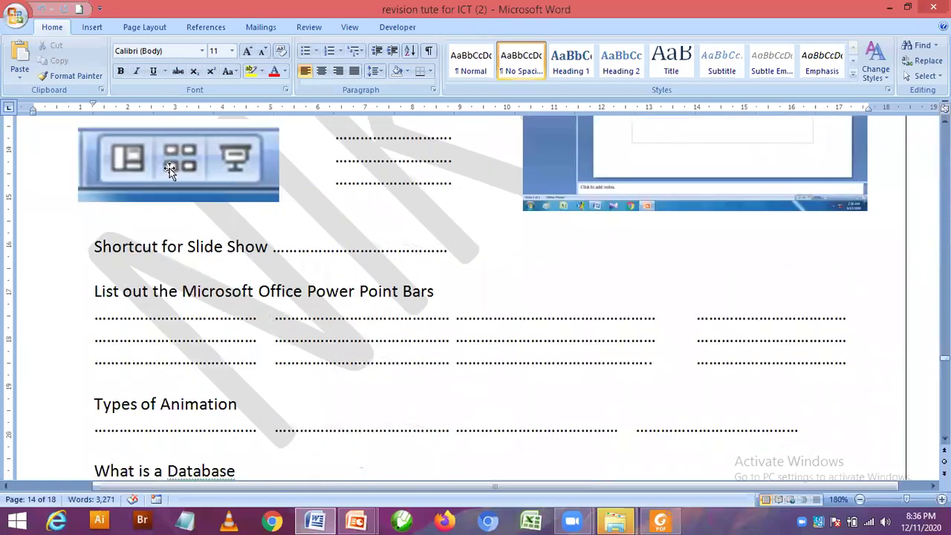
scroll(370, 235, "down", 1)
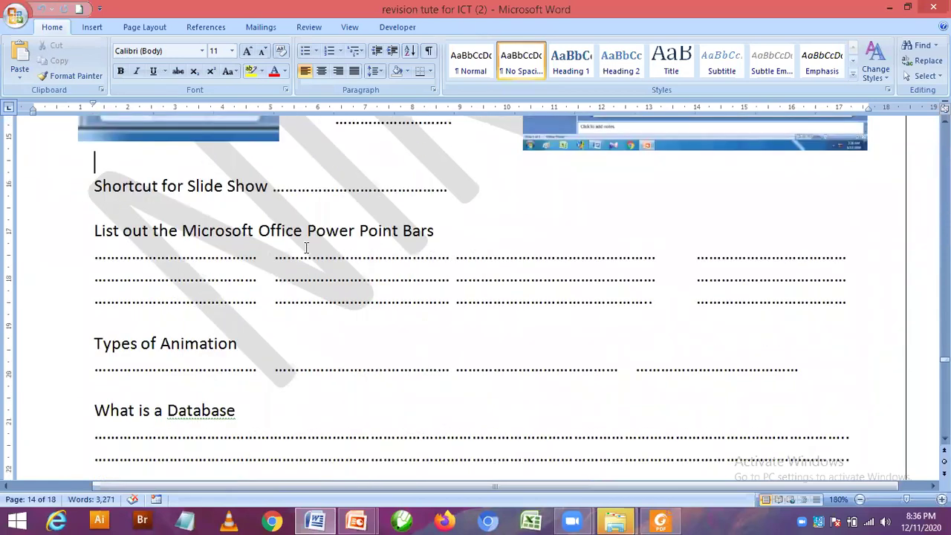
Select the PowerPoint bars question, go over the Types of Animation line, then scroll back up.
left_click_drag(94, 232, 432, 233)
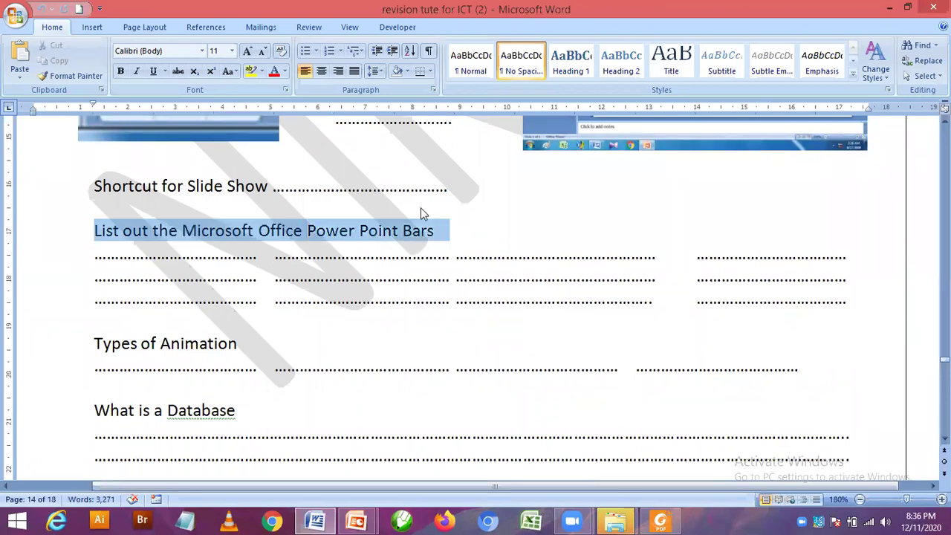
left_click(247, 252)
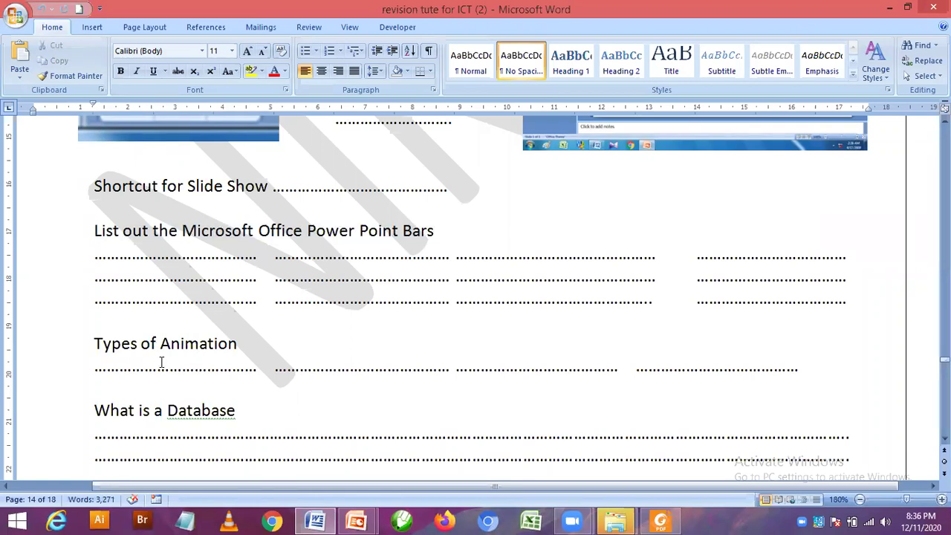
left_click(508, 364)
left_click(736, 365)
scroll(728, 367, "up", 3)
scroll(658, 435, "up", 5)
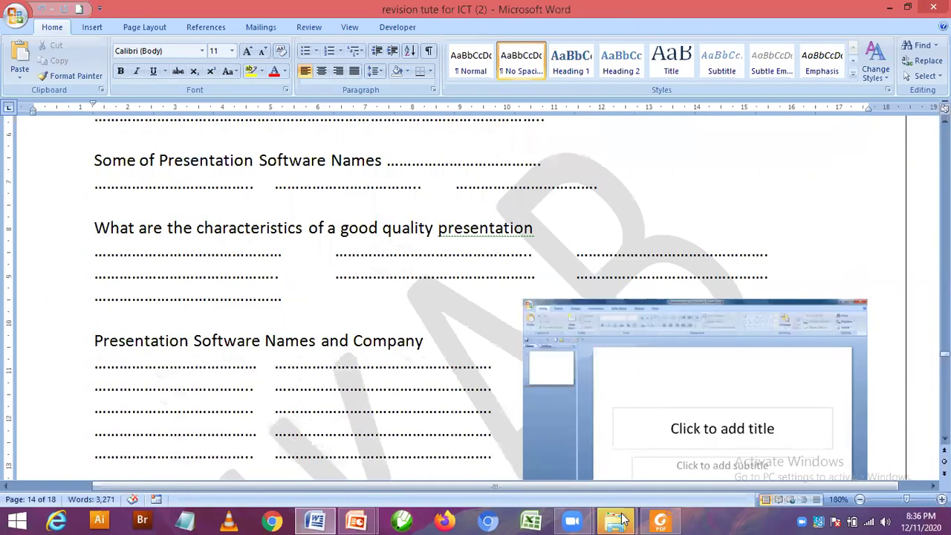
Glance at the recording-files folder, then return to slide 1 and deselect the fayaz WordArt.
mouse_move(615, 520)
left_click(667, 461)
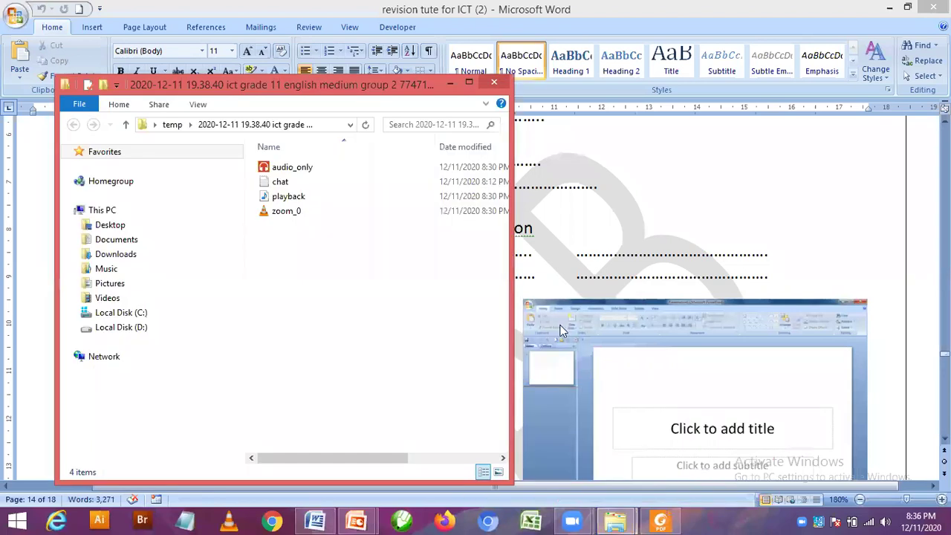
left_click(554, 161)
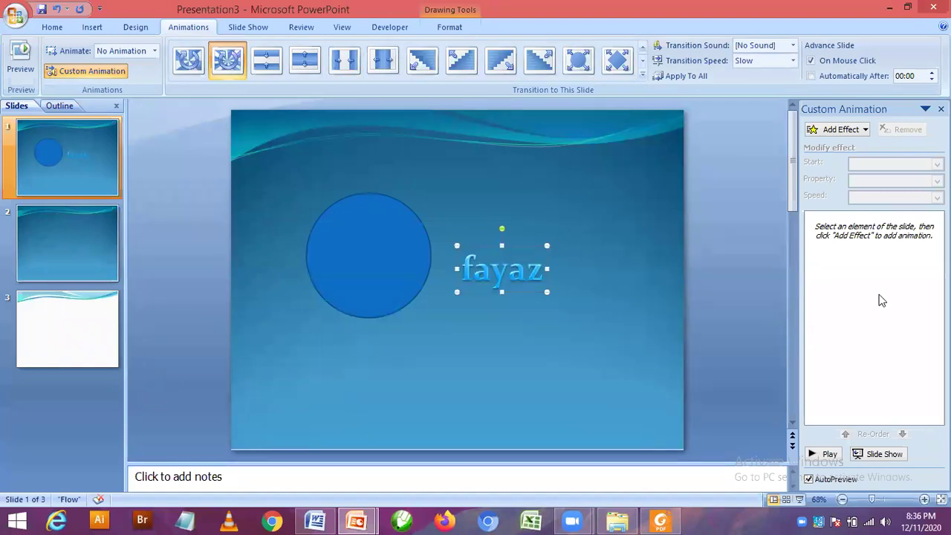
left_click(882, 300)
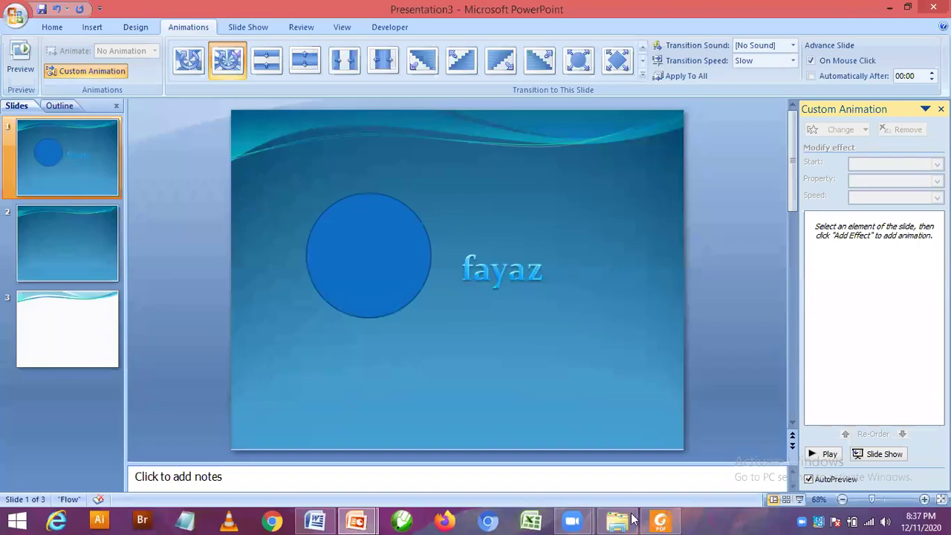
Open 2015_OL_ICT_EN_Paper.pdf in a new Foxit Reader tab.
left_click(658, 520)
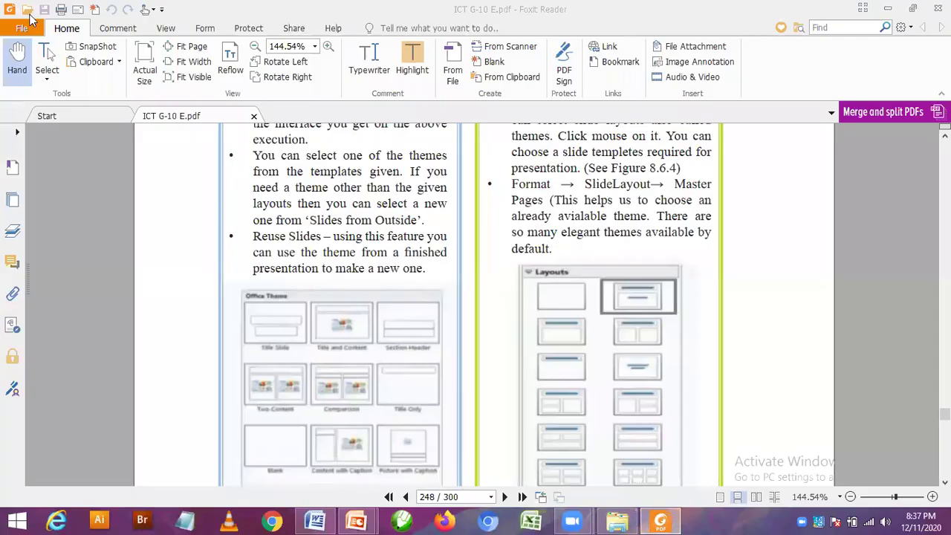
left_click(29, 12)
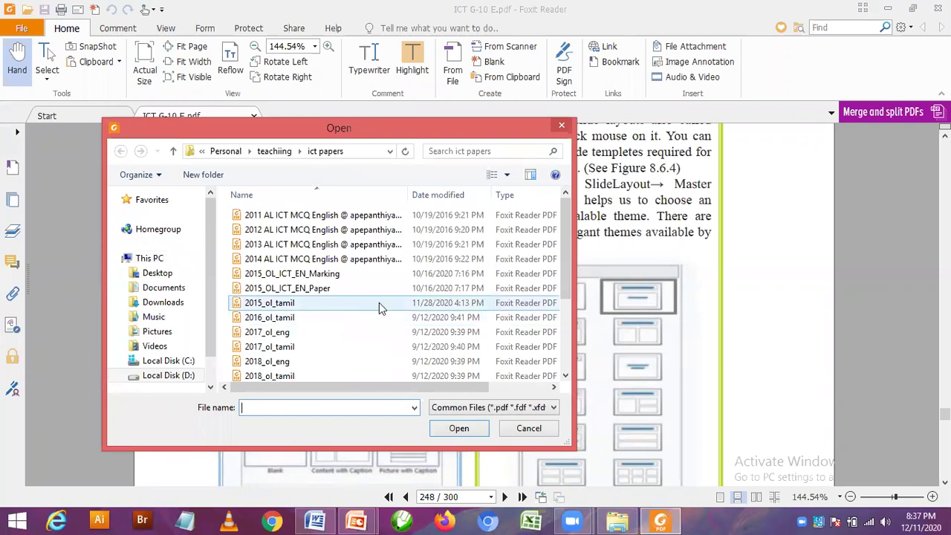
left_click(350, 290)
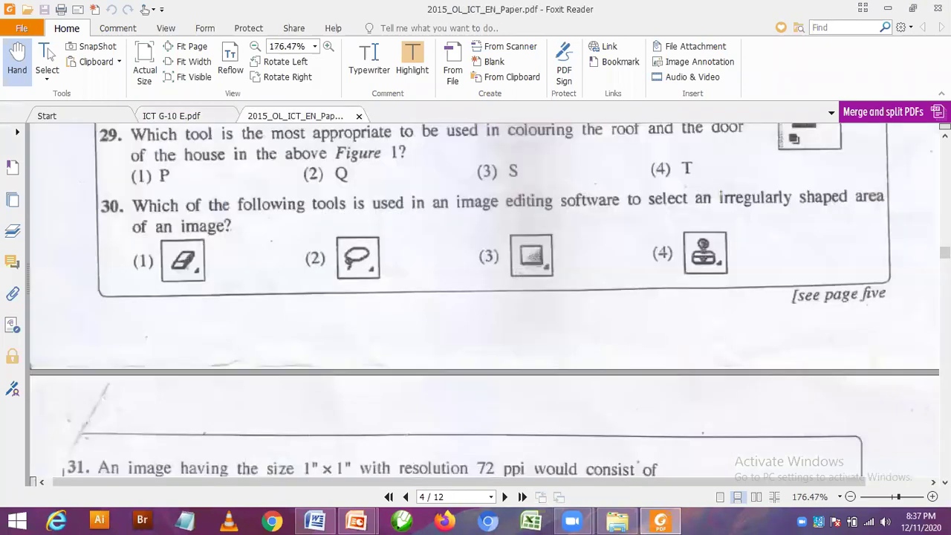
Zoom the exam paper out two steps and scroll down through its pages.
left_click(850, 496)
left_click(850, 496)
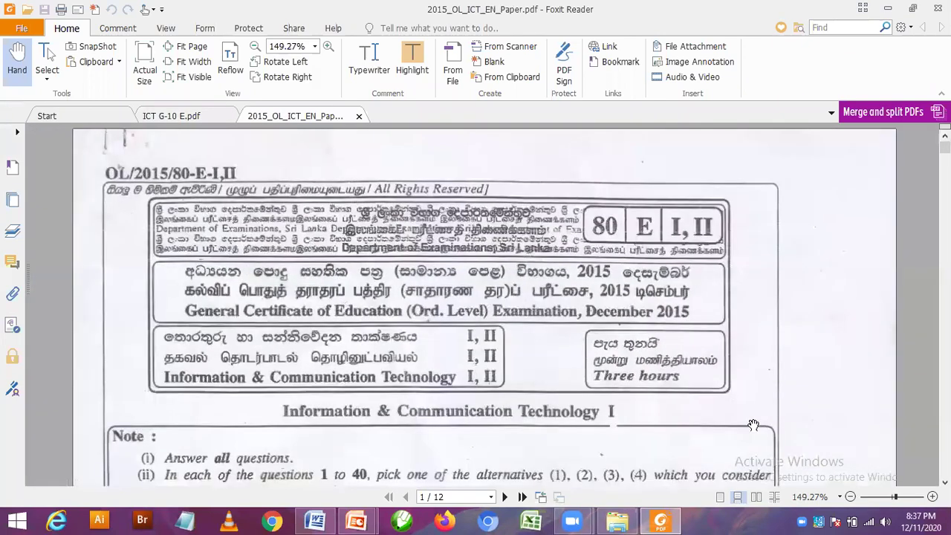
scroll(743, 335, "down", 3)
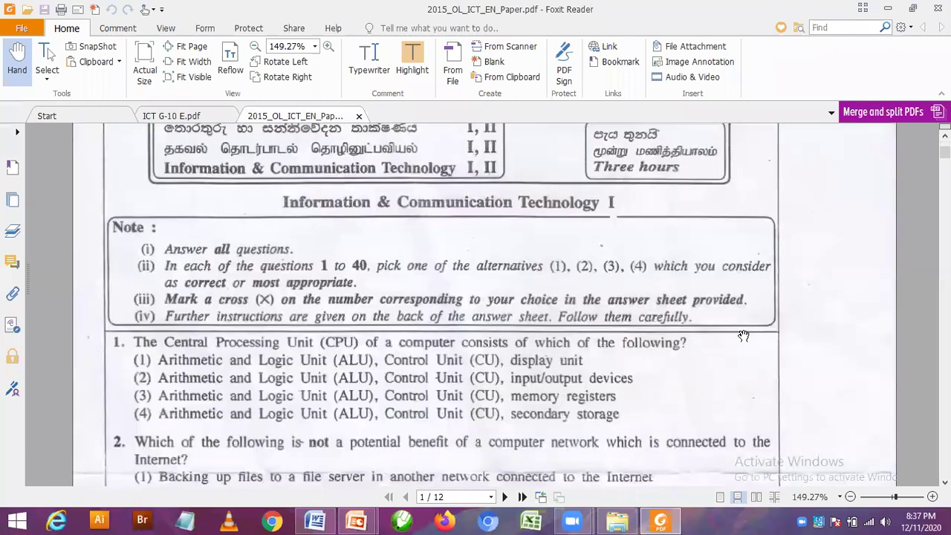
scroll(743, 336, "down", 3)
scroll(743, 338, "down", 5)
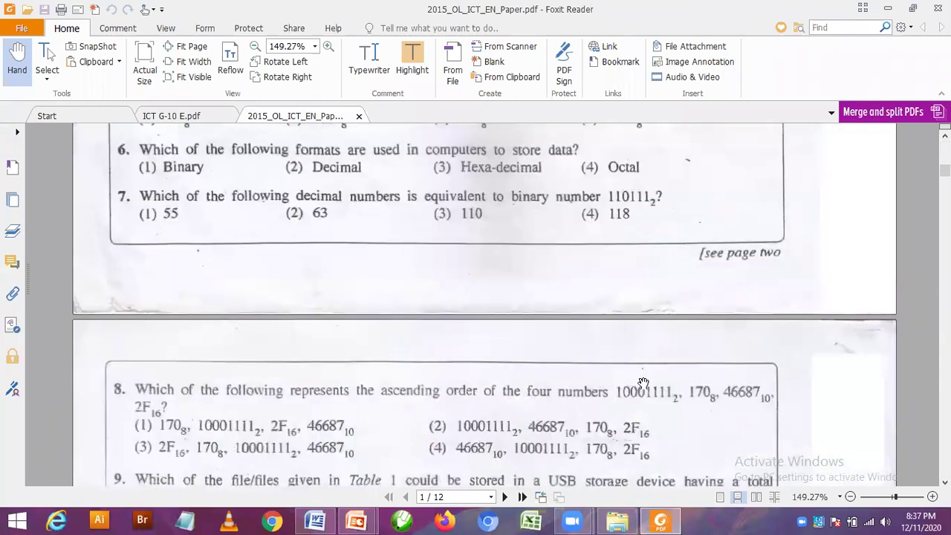
scroll(624, 256, "down", 1)
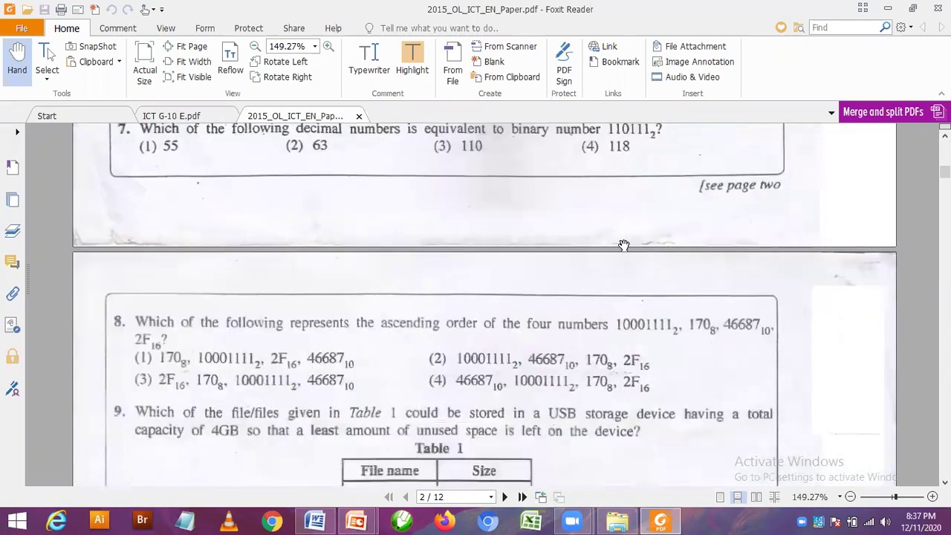
scroll(607, 208, "down", 4)
scroll(609, 392, "down", 1)
scroll(609, 208, "down", 3)
scroll(608, 367, "down", 3)
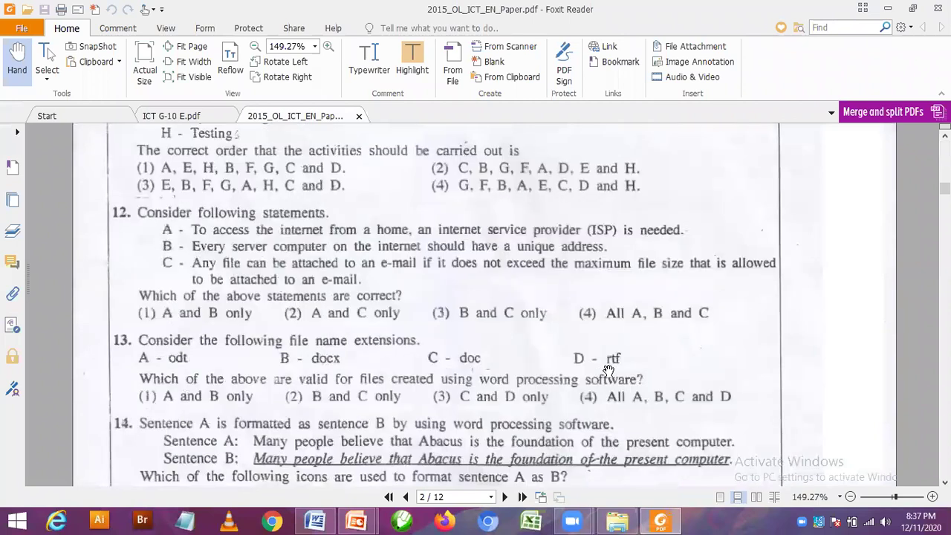
scroll(576, 171, "down", 3)
scroll(575, 219, "down", 5)
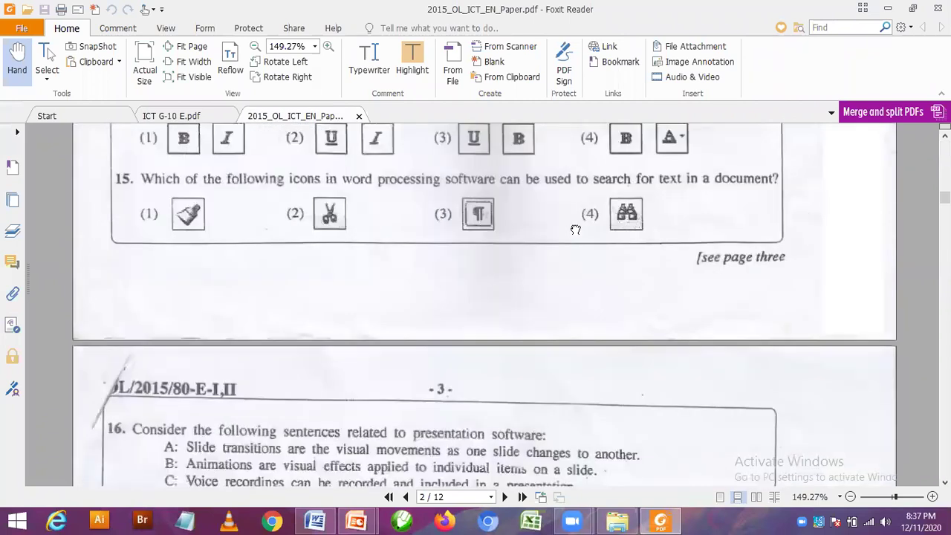
scroll(575, 220, "down", 3)
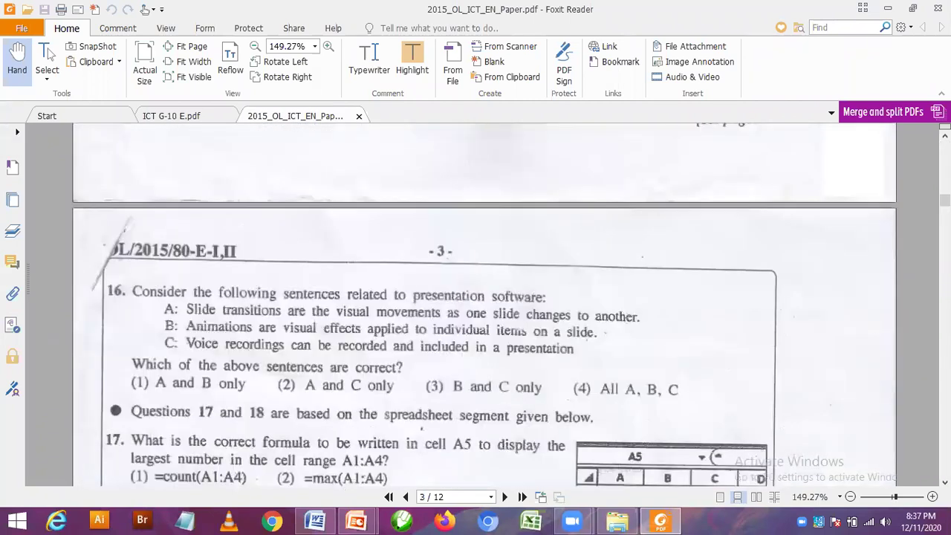
Scroll back up to question 16 on presentation software on page 3.
scroll(485, 297, "up", 1)
scroll(484, 297, "up", 5, "ctrl")
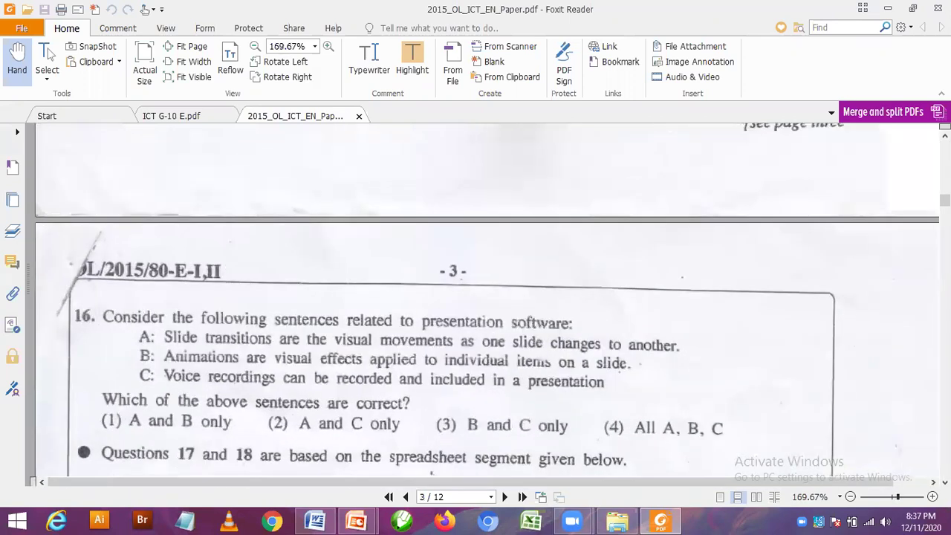
scroll(701, 489, "up", 3, "ctrl")
scroll(664, 465, "up", 1, "ctrl")
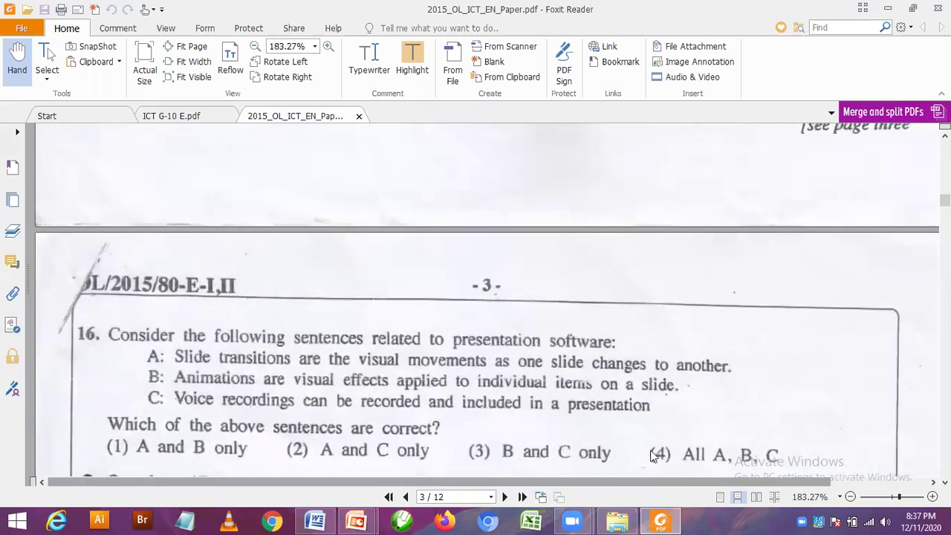
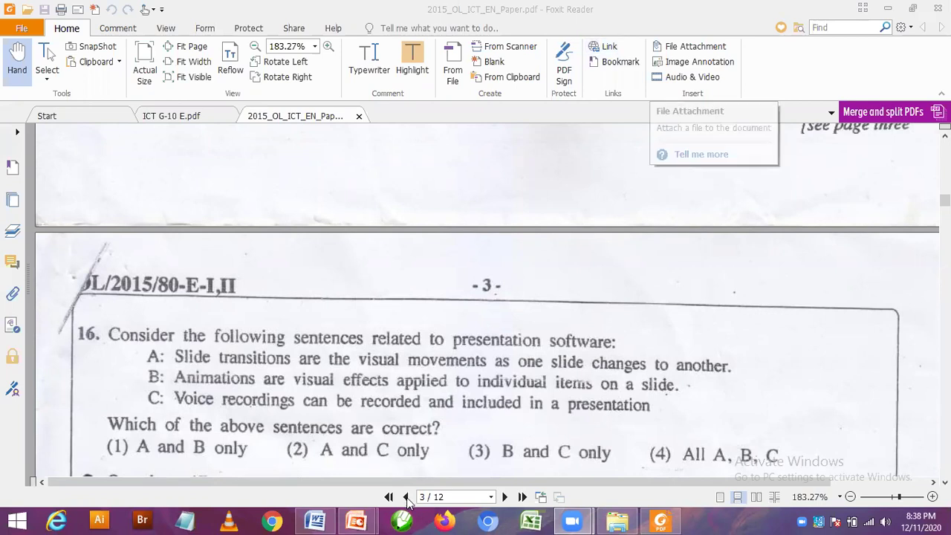
Switch from the 2015 paper's question 16 to the Presentation3 window in PowerPoint.
mouse_move(357, 520)
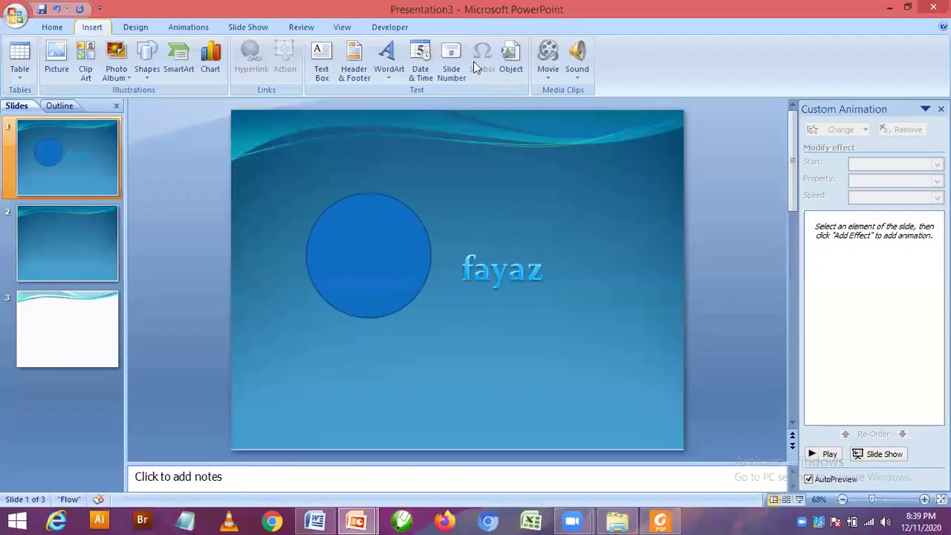
Review the Sound and Movie insertion options on PowerPoint's Insert tab.
left_click(580, 75)
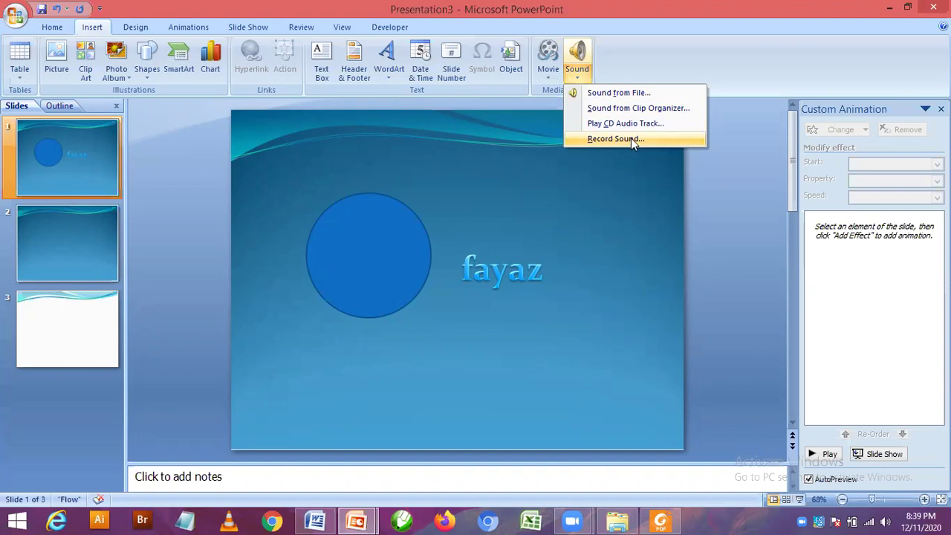
left_click(550, 74)
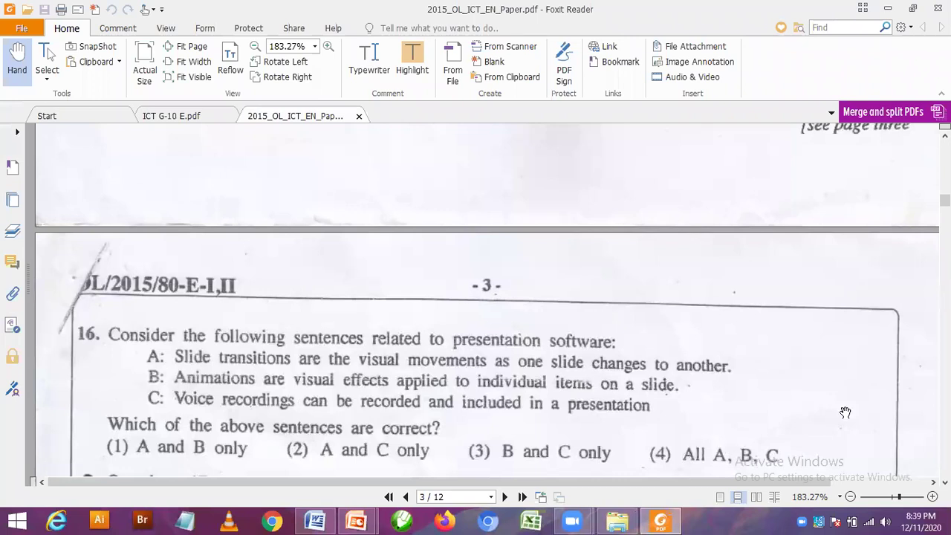
Scroll through the rest of the 2015 exam paper and close it.
scroll(553, 216, "down", 3)
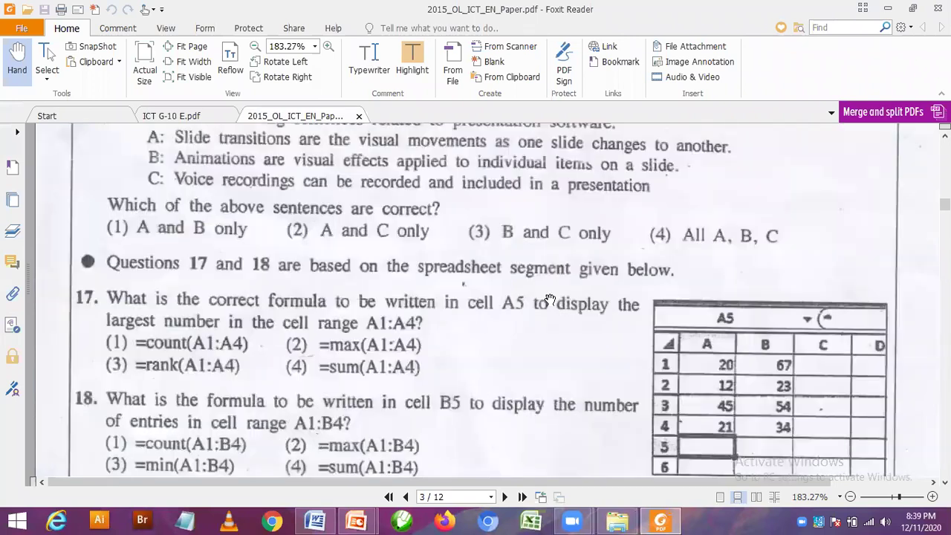
scroll(559, 327, "down", 1)
scroll(559, 327, "down", 5)
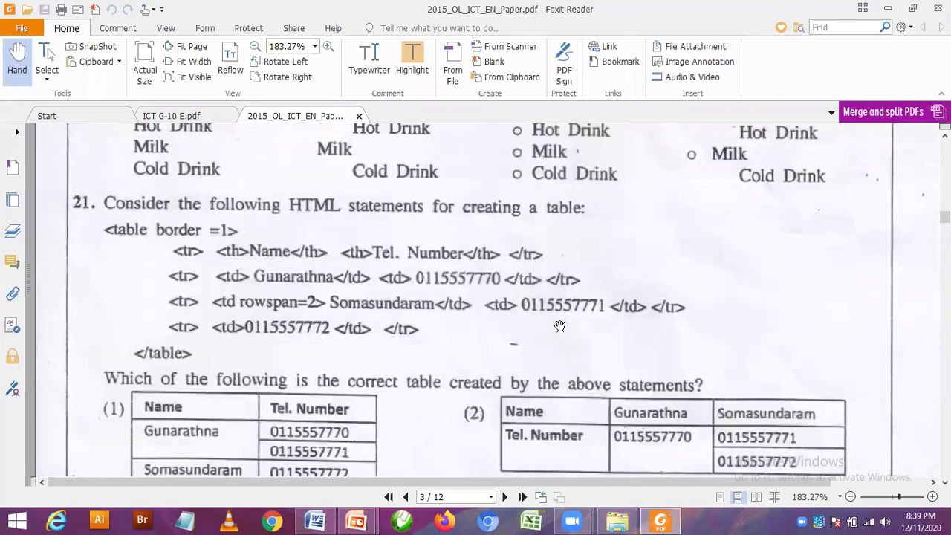
scroll(559, 327, "down", 5)
scroll(559, 327, "down", 5)
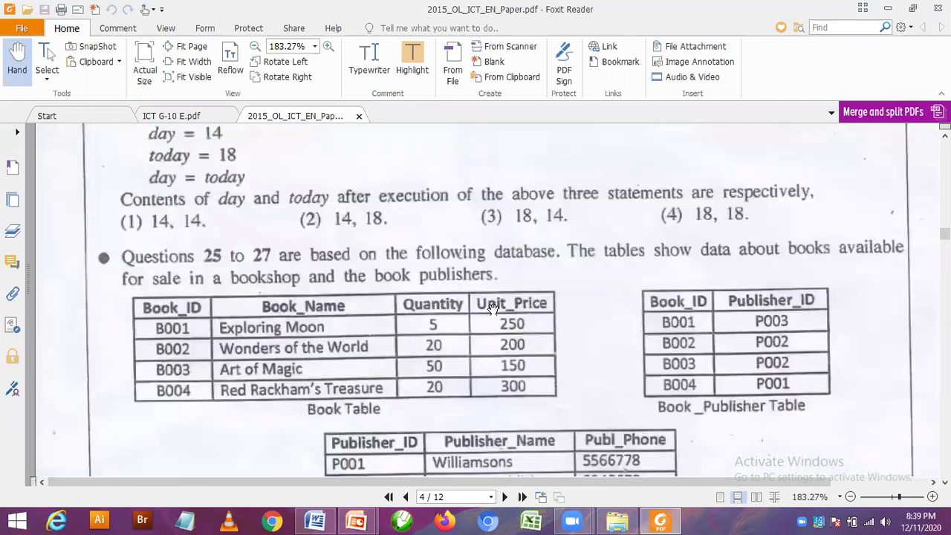
scroll(444, 288, "down", 2)
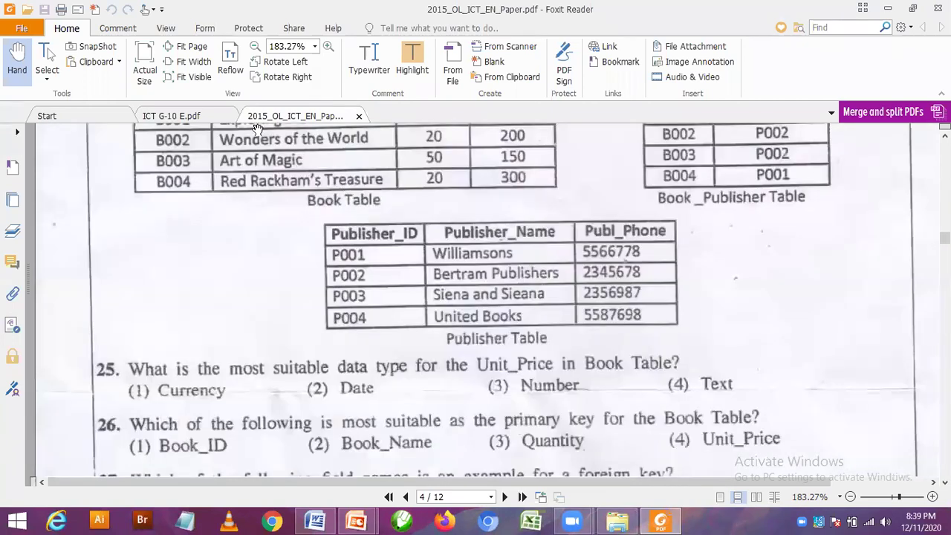
left_click(359, 117)
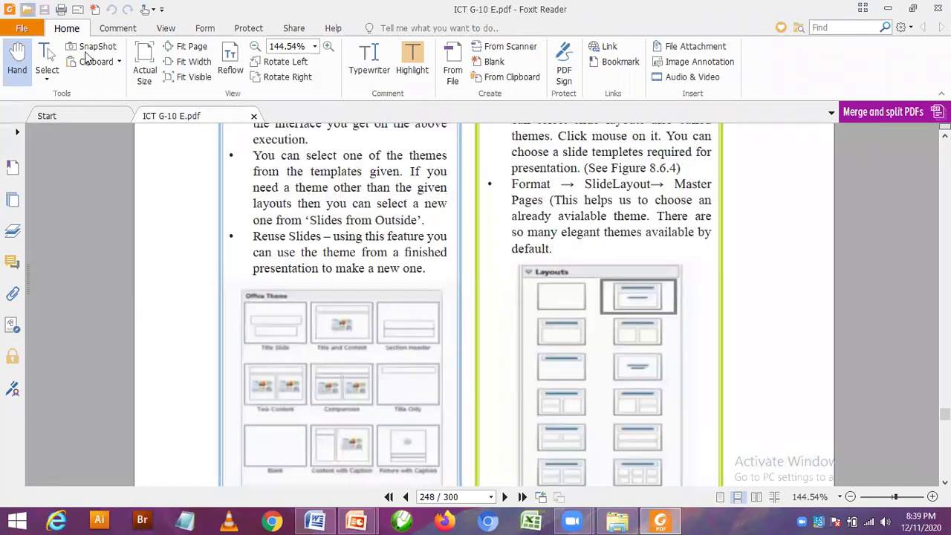
Open ol_ict_past_paper_2016_english.pdf from the ict papers folder.
key("ctrl+o")
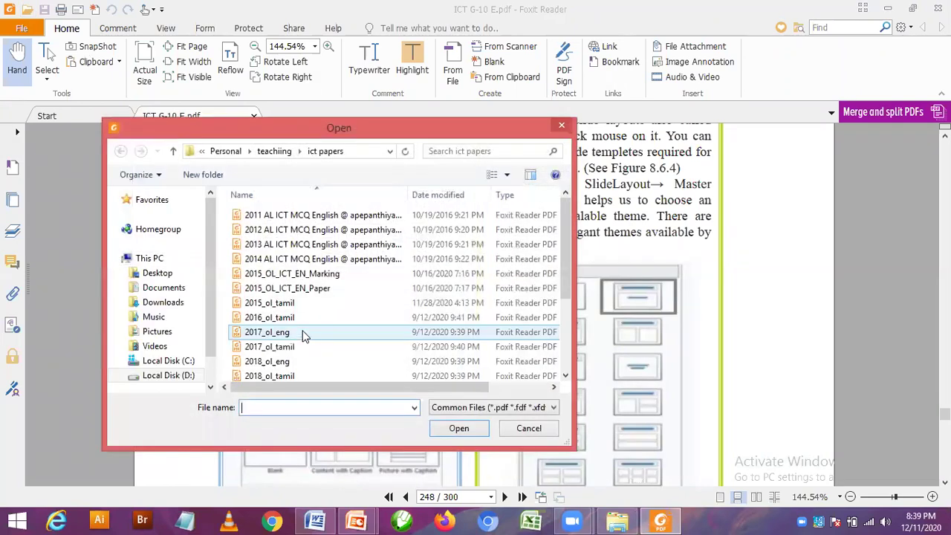
left_click(303, 336)
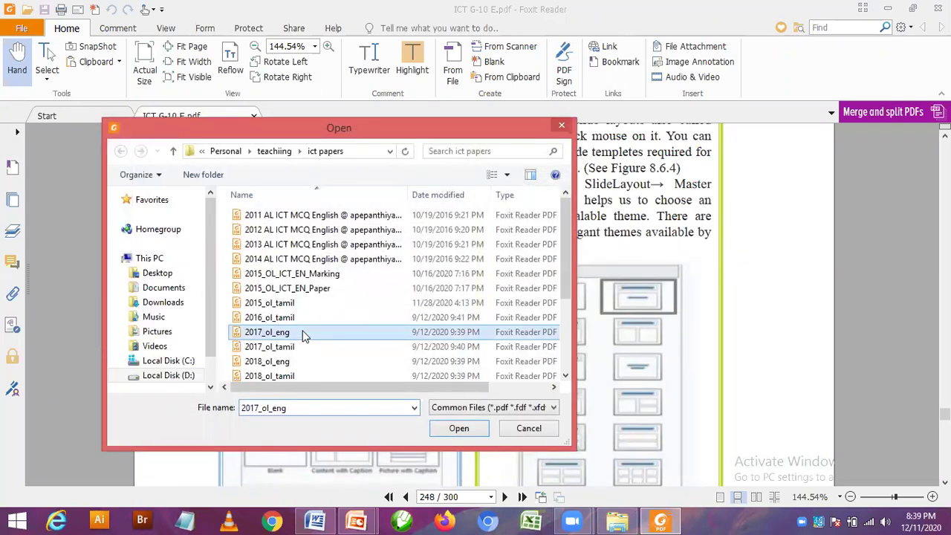
scroll(302, 335, "down", 3)
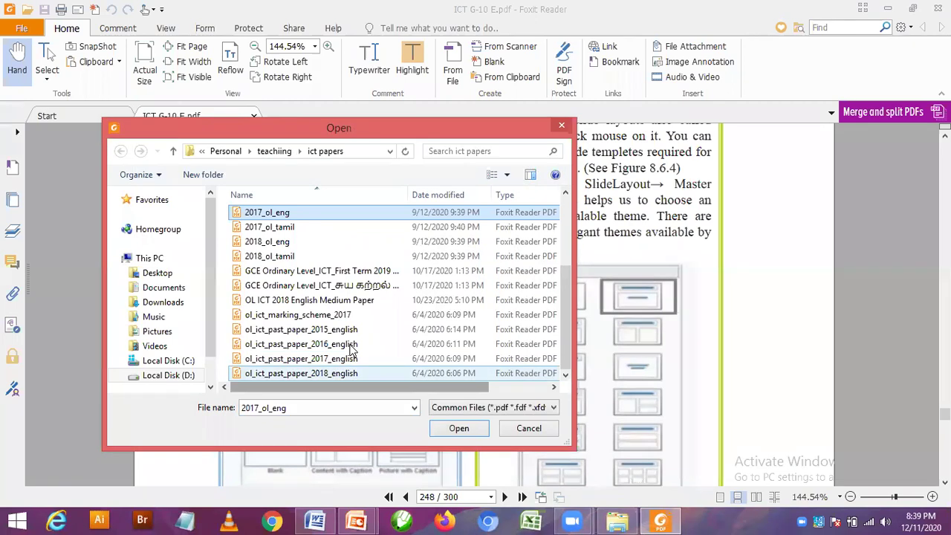
key("Escape")
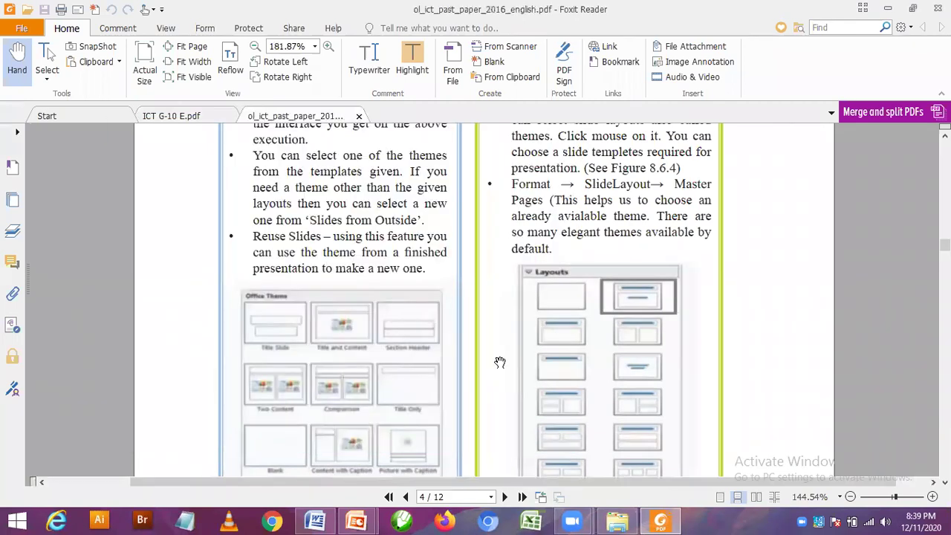
Scroll the 2016 paper to page 4, showing questions 25–27 and the slide style question.
scroll(504, 330, "up", 1)
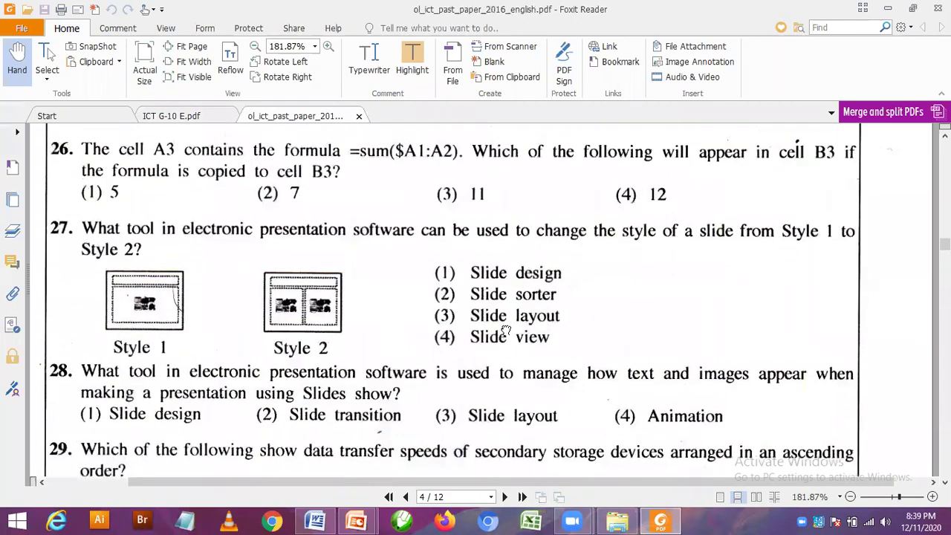
scroll(505, 329, "left", 1)
scroll(499, 414, "up", 1)
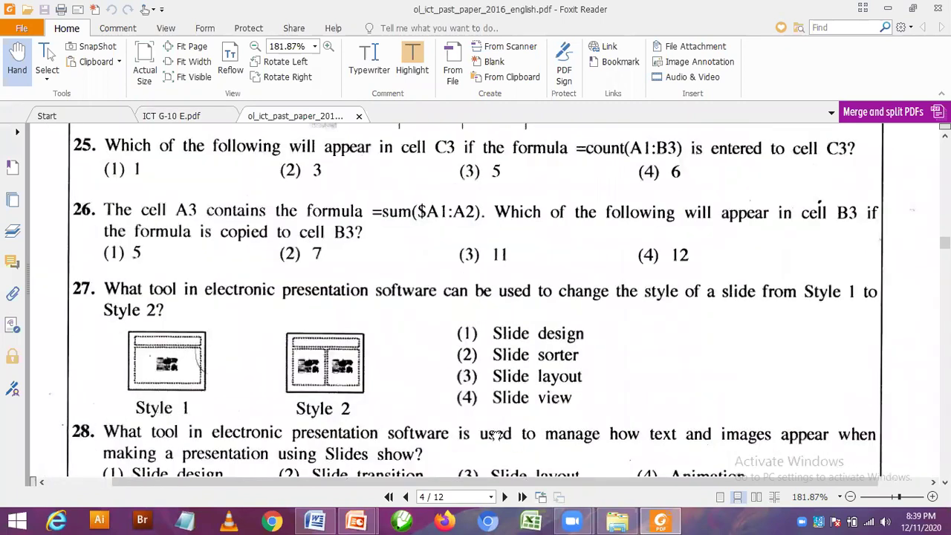
scroll(496, 430, "up", 1)
scroll(495, 429, "down", 1)
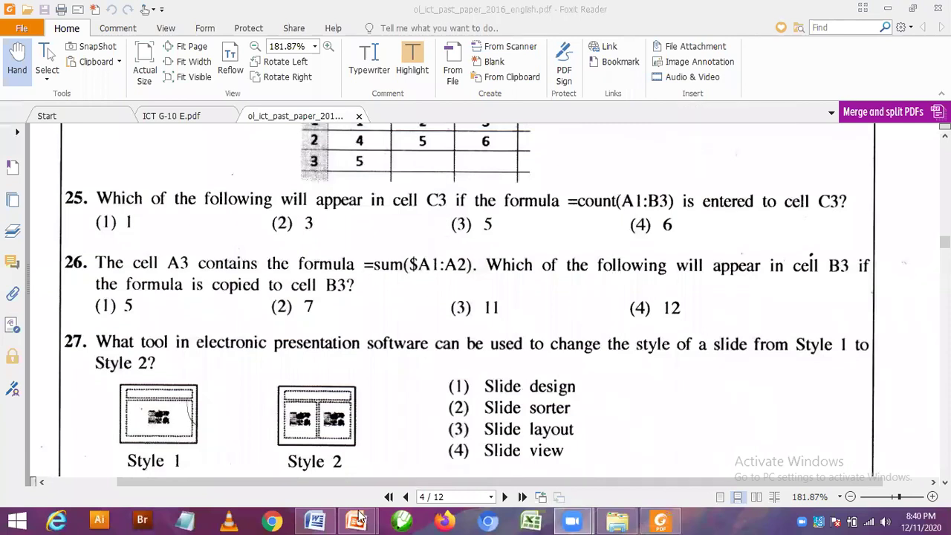
mouse_move(363, 518)
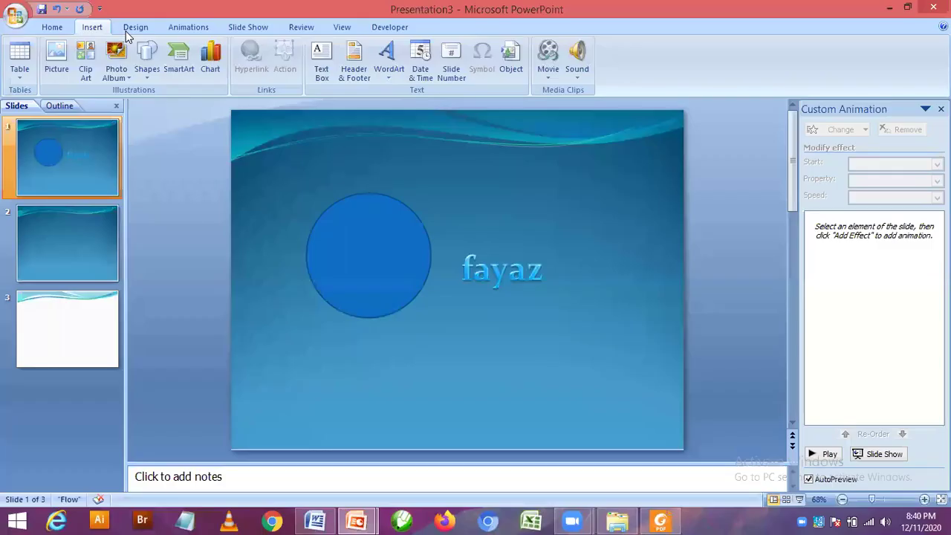
left_click(126, 30)
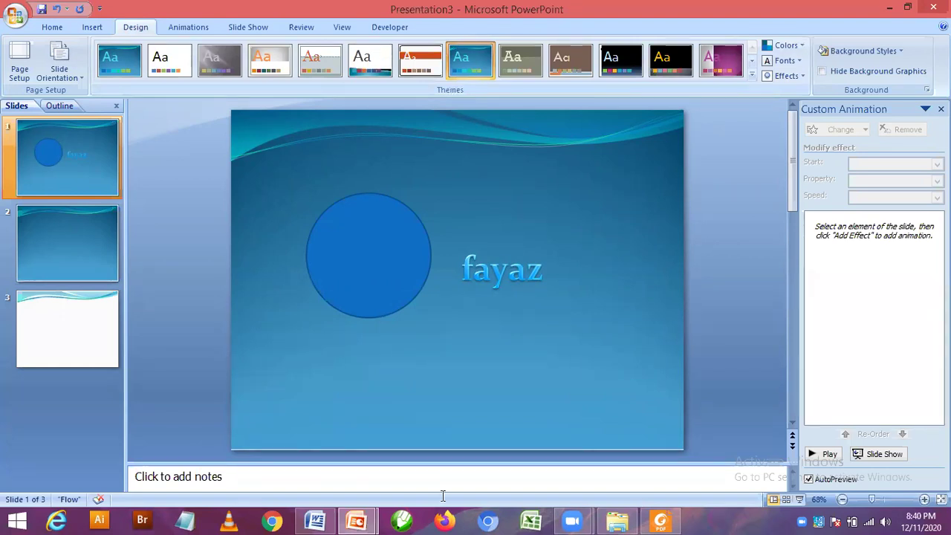
left_click(370, 520)
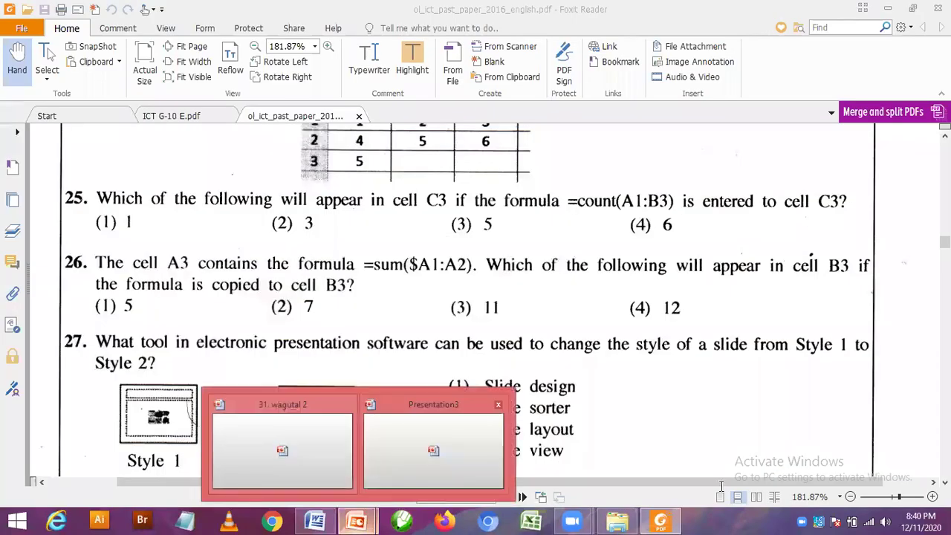
key("alt+Tab")
left_click(783, 499)
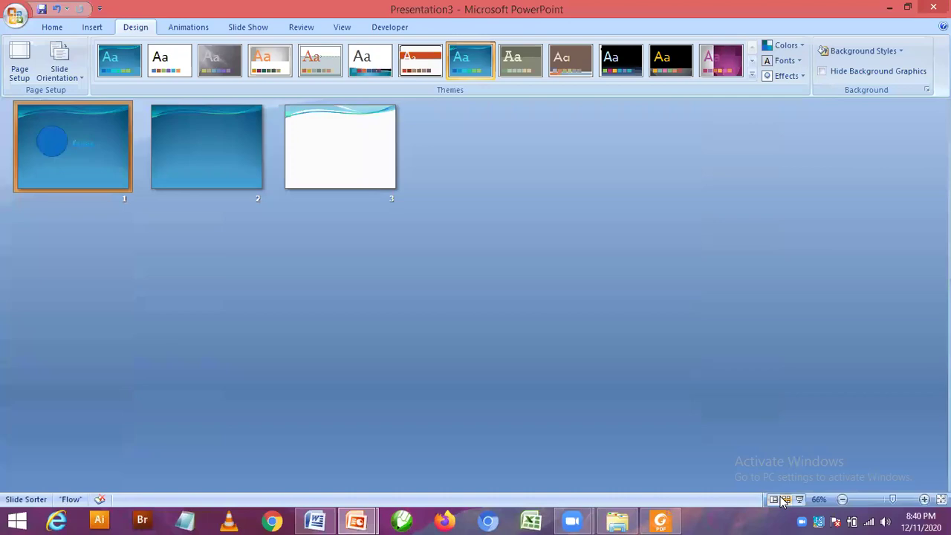
left_click(659, 520)
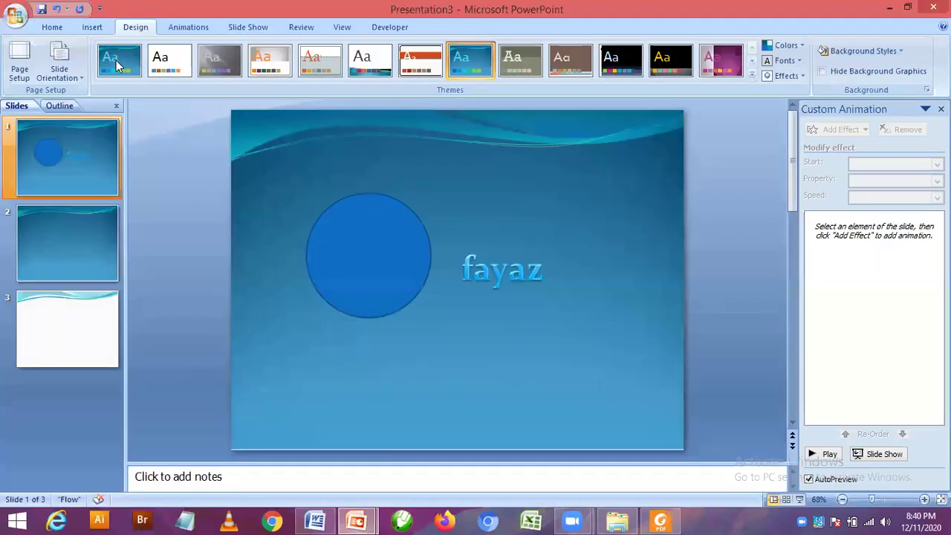
left_click(95, 28)
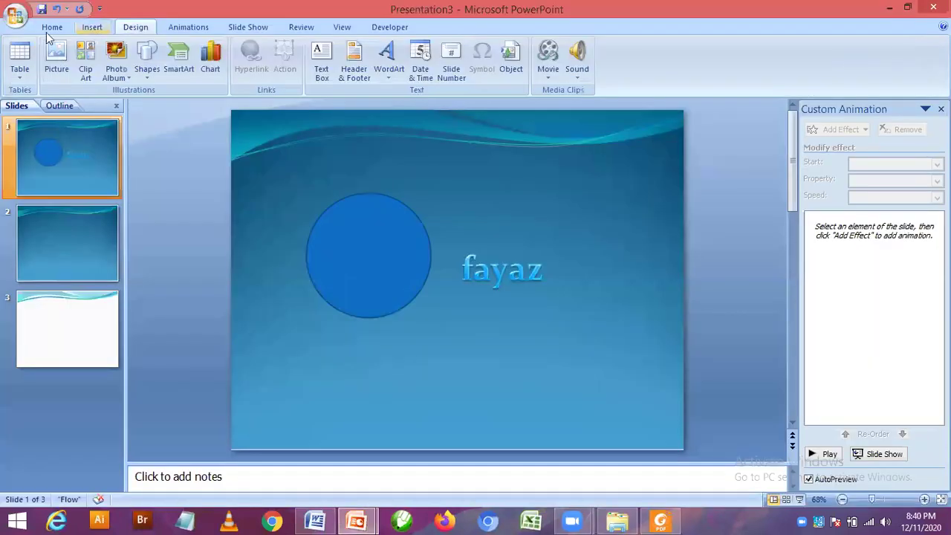
key("alt+h")
key("i")
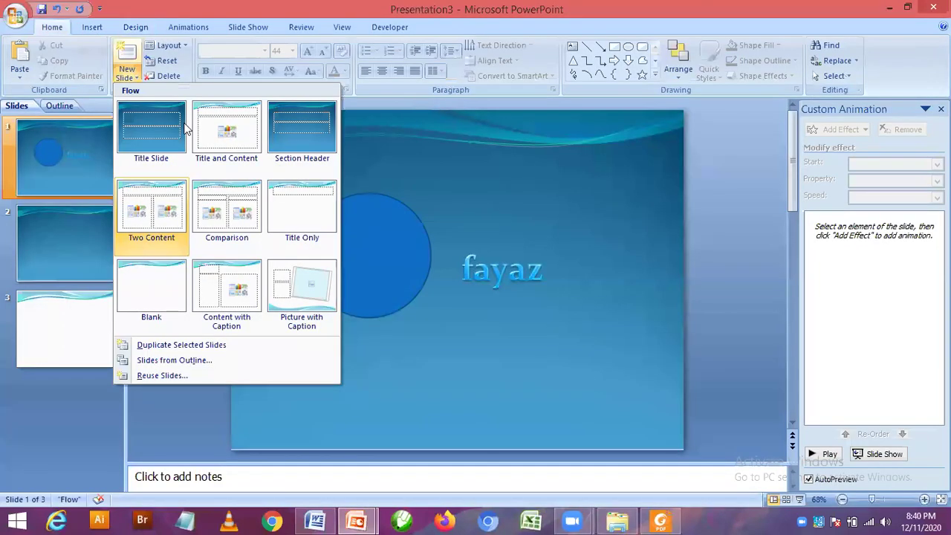
left_click(658, 520)
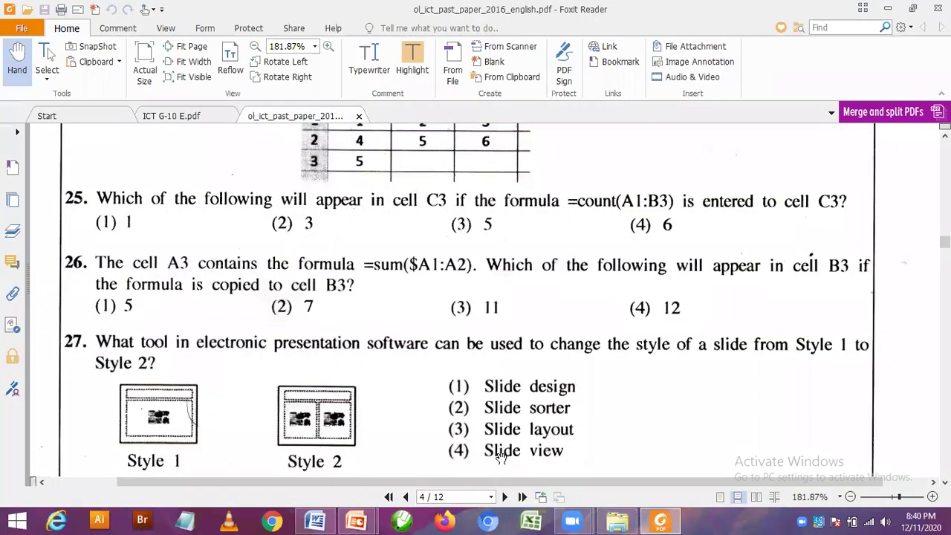
mouse_move(357, 520)
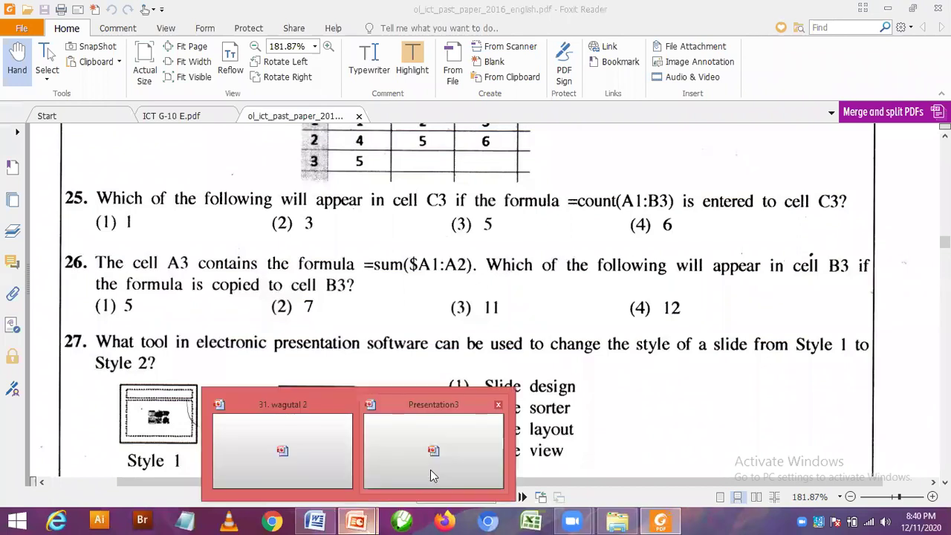
left_click(430, 470)
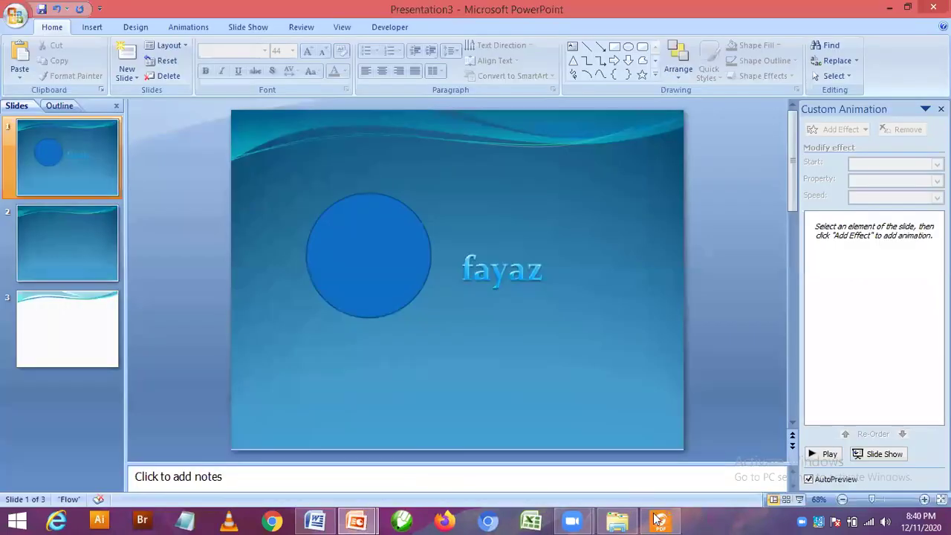
key("alt+Tab")
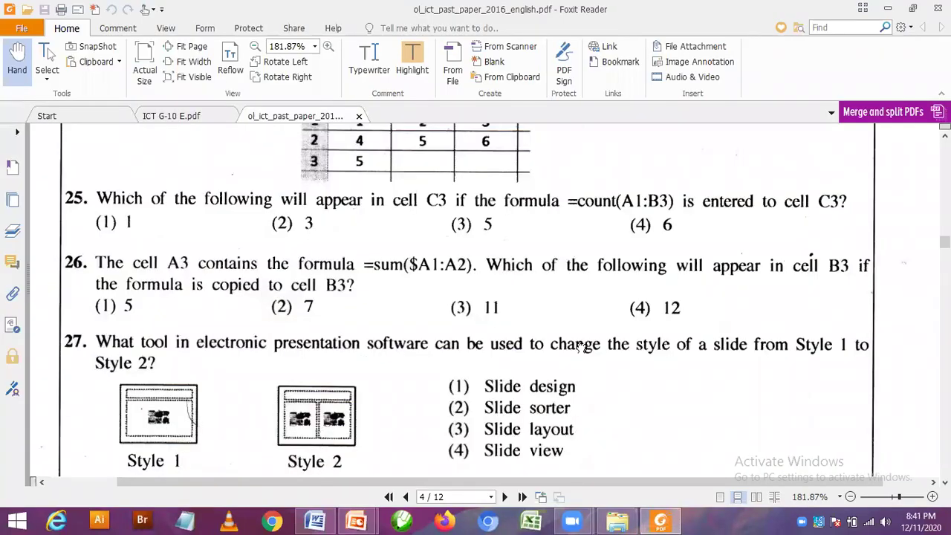
Look over questions 26–29 of the 2016 paper, then close its tab.
scroll(583, 348, "down", 2)
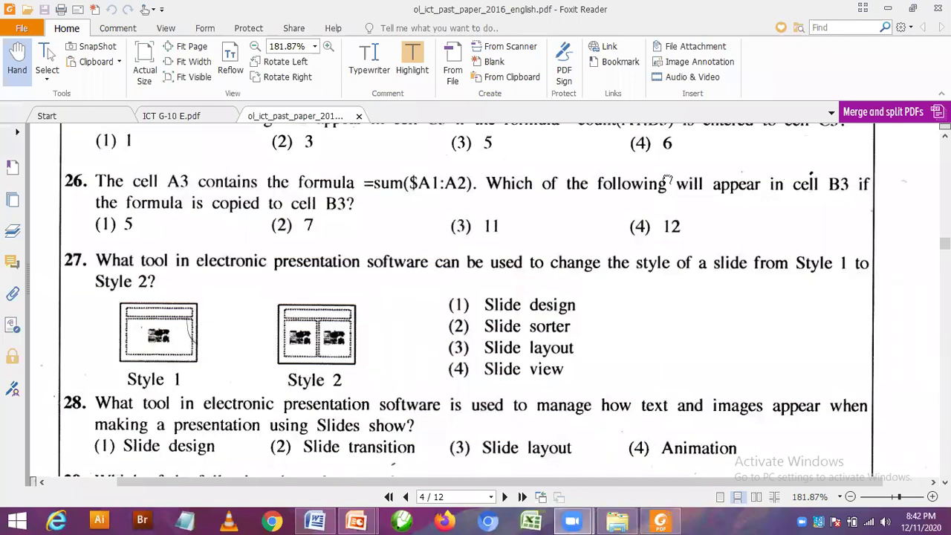
scroll(662, 287, "down", 3)
scroll(422, 166, "up", 3)
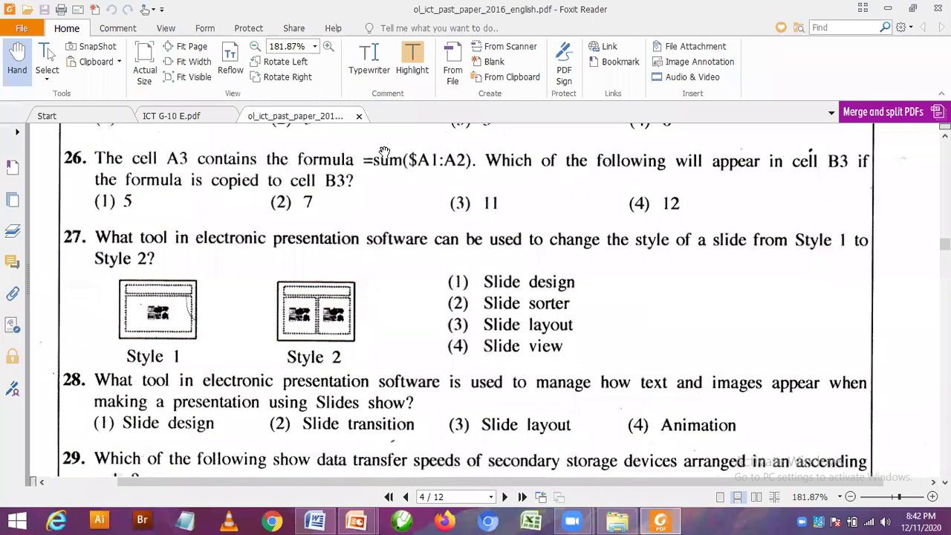
left_click(358, 117)
Open 2017_ol_eng.pdf from the ict papers folder and show questions 16–18 on page 3.
key("ctrl+o")
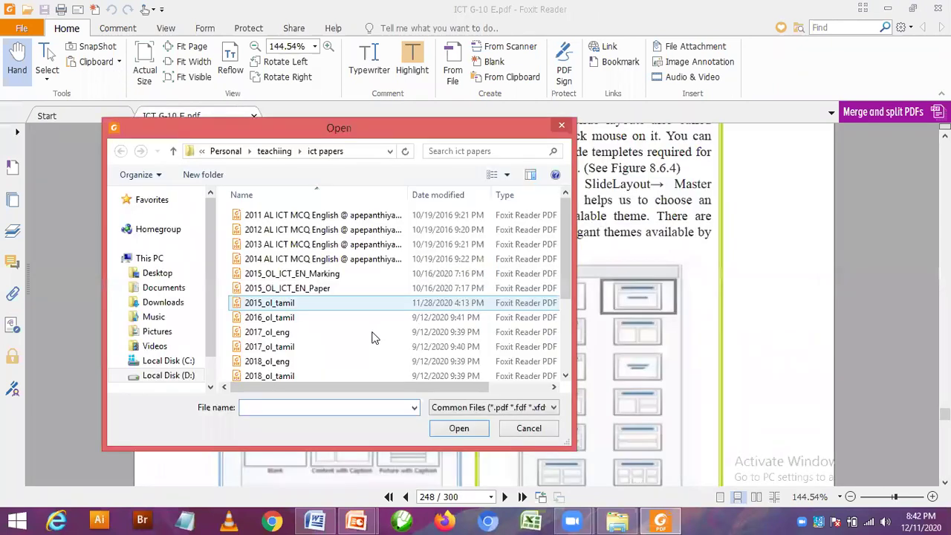
double_click(373, 334)
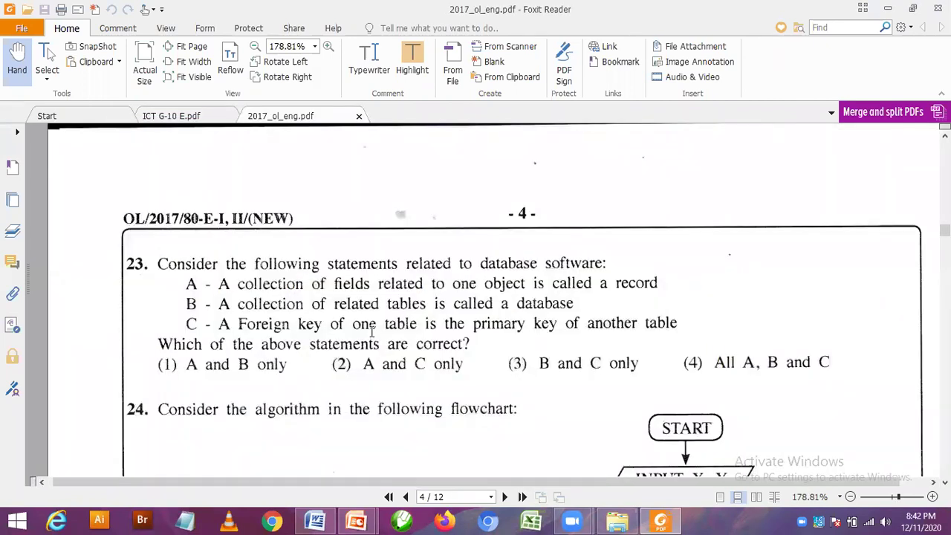
scroll(371, 332, "up", 5)
scroll(372, 332, "up", 3)
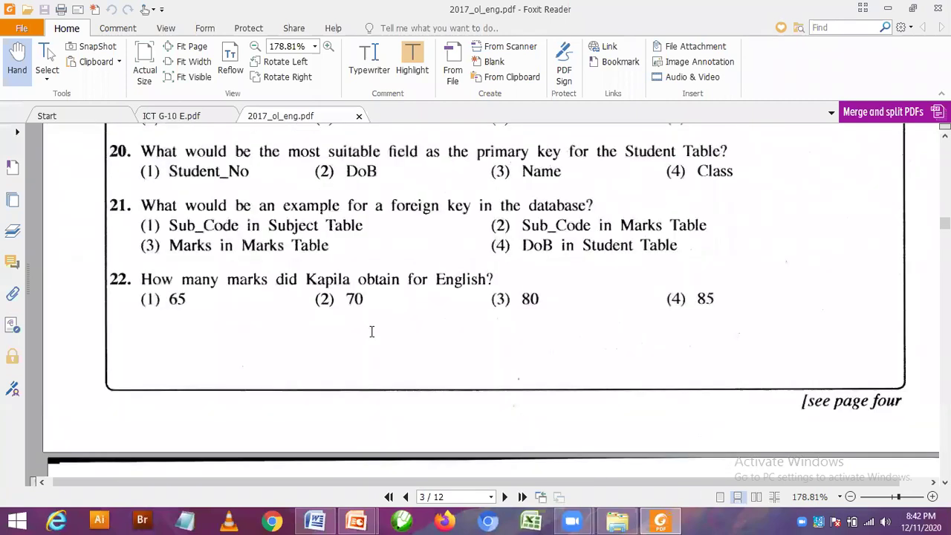
scroll(371, 332, "up", 3)
scroll(371, 332, "up", 6)
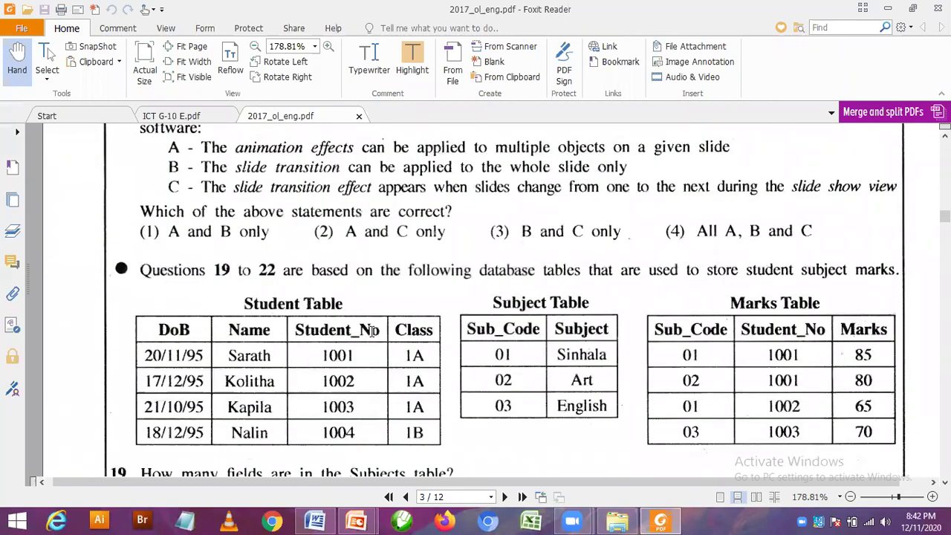
scroll(371, 332, "up", 2)
scroll(372, 332, "up", 2)
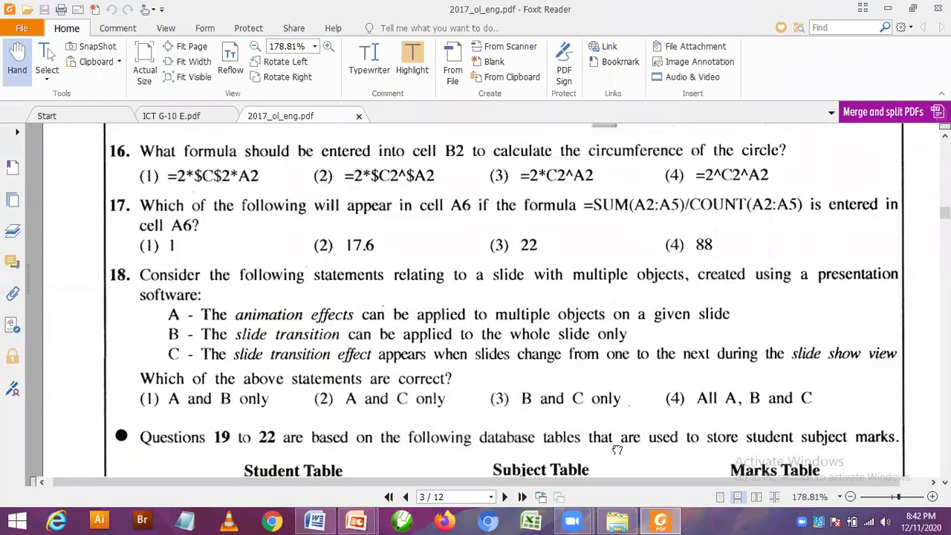
left_click_drag(583, 470, 554, 515)
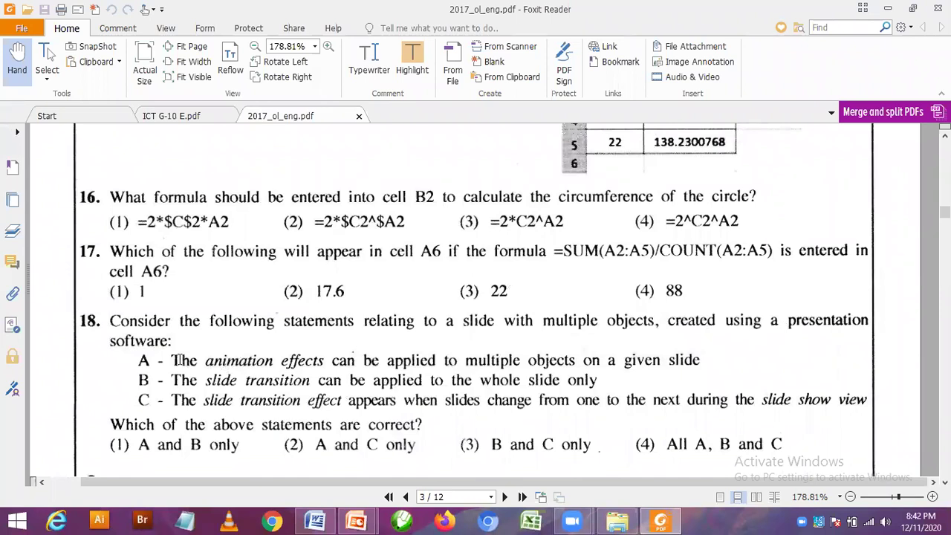
left_click_drag(172, 362, 486, 364)
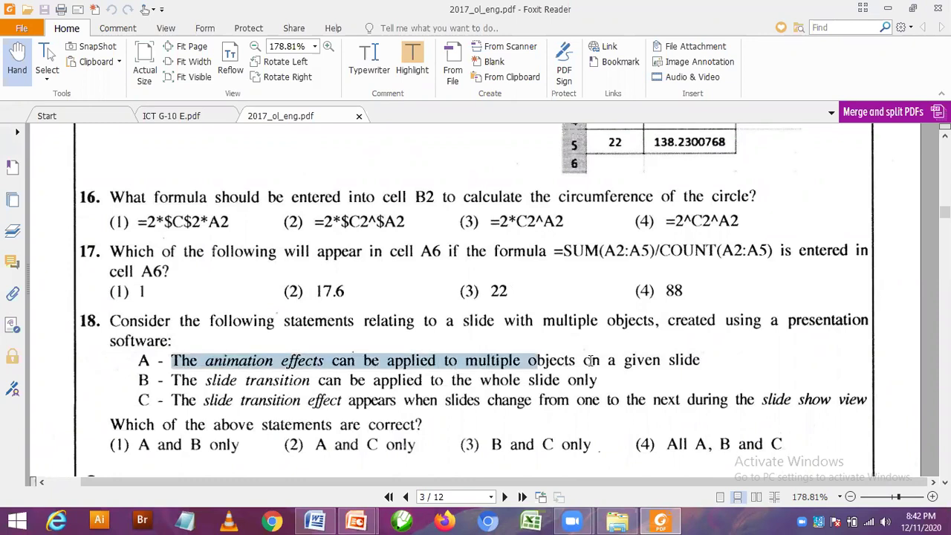
left_click_drag(486, 364, 780, 349)
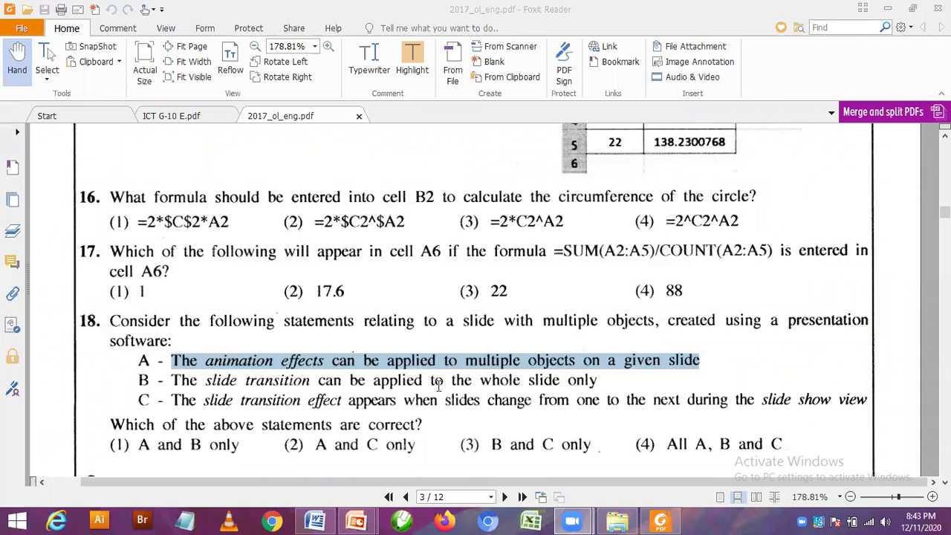
left_click_drag(170, 380, 600, 376)
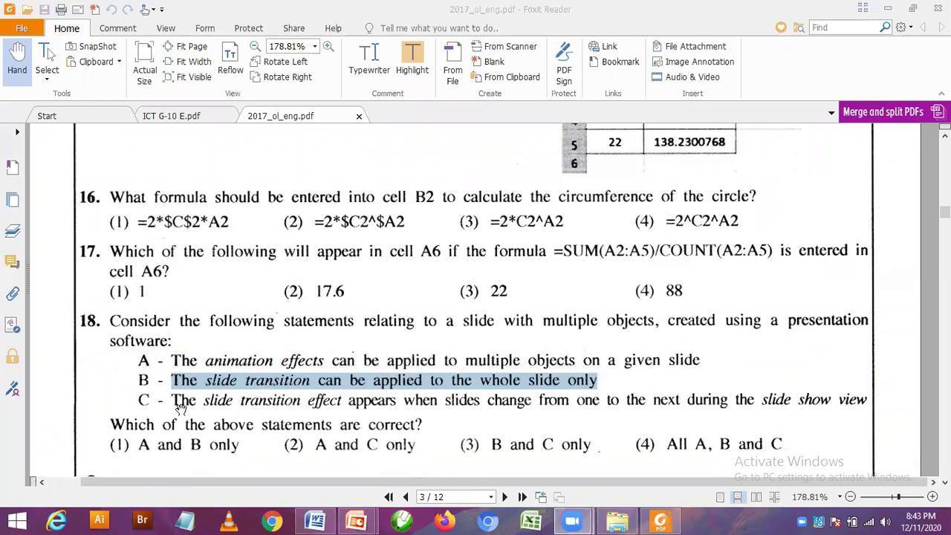
left_click_drag(169, 400, 302, 401)
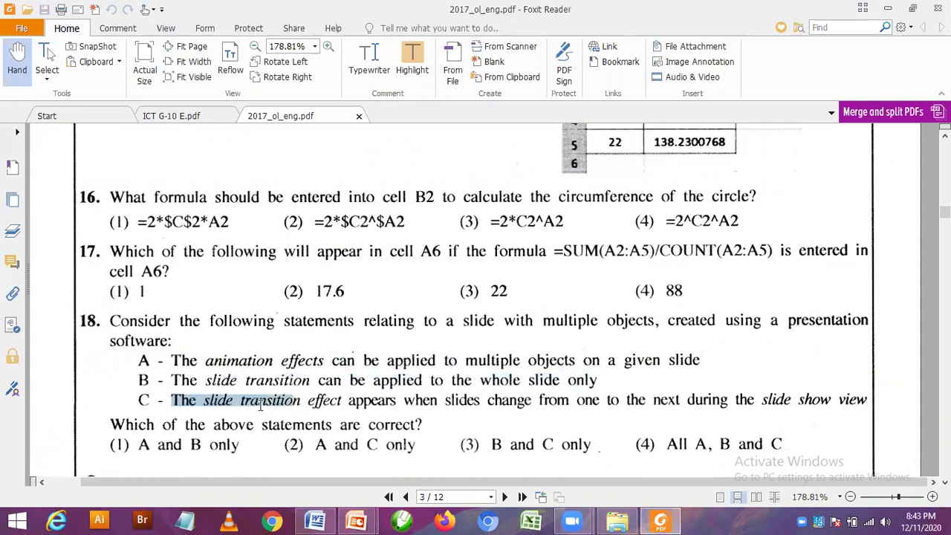
left_click_drag(356, 402, 343, 402)
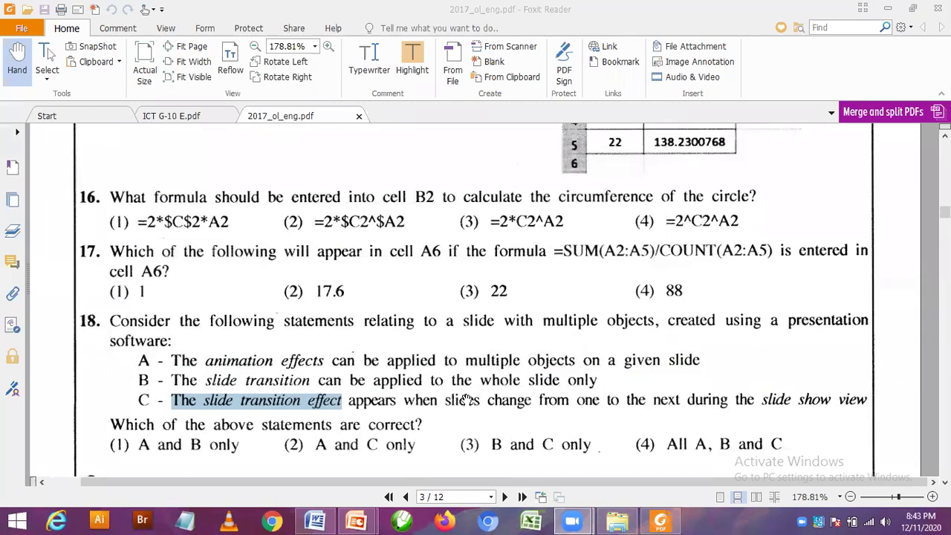
left_click(315, 412)
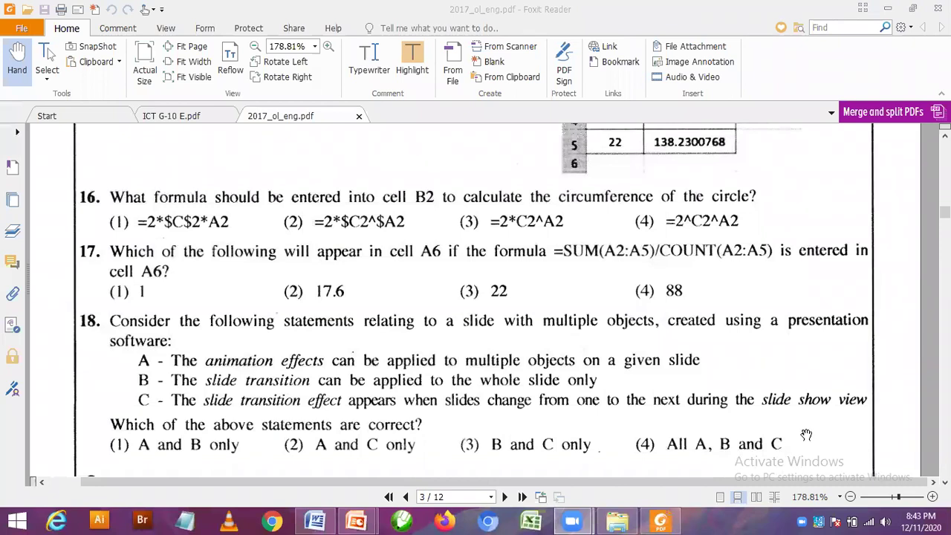
Close the 2017 paper and open 2018_ol_eng.pdf.
scroll(704, 327, "down", 3)
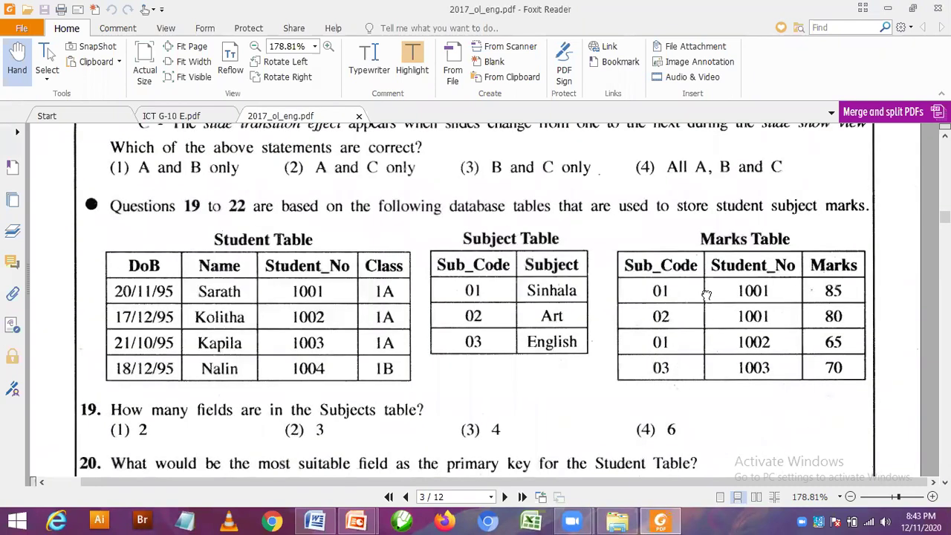
scroll(705, 297, "down", 1)
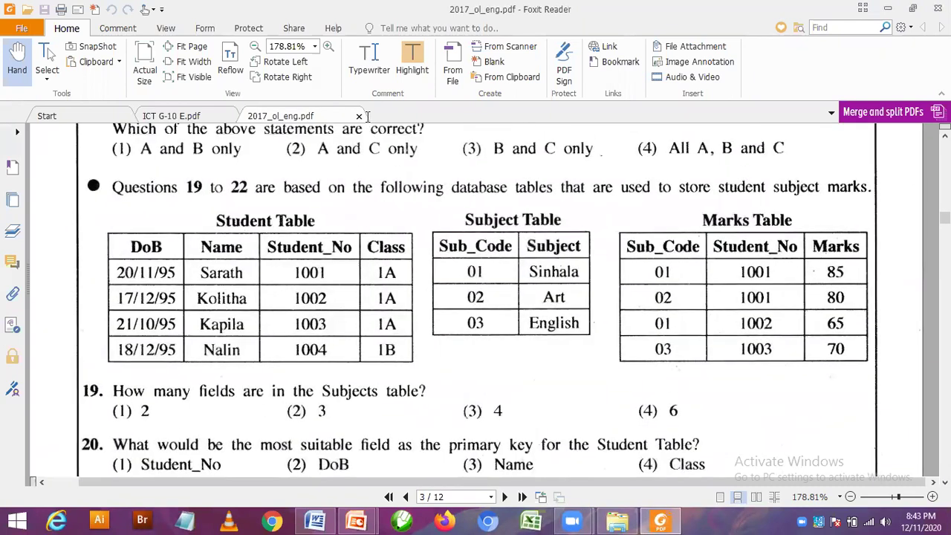
key("ctrl+w")
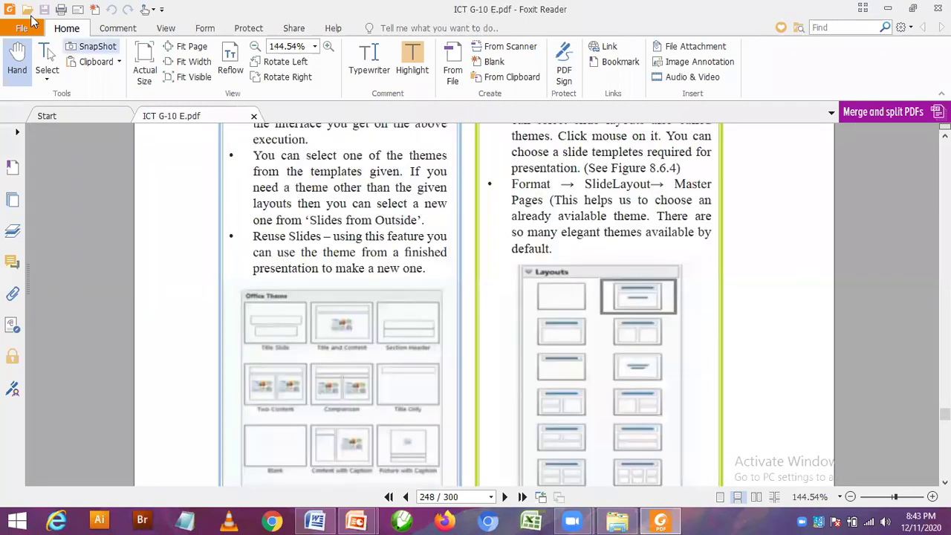
left_click(26, 9)
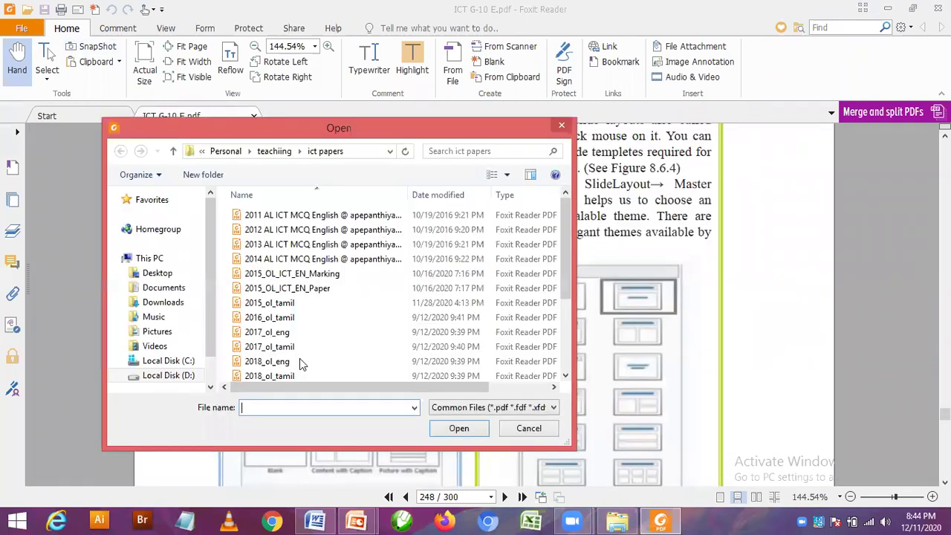
key("Escape")
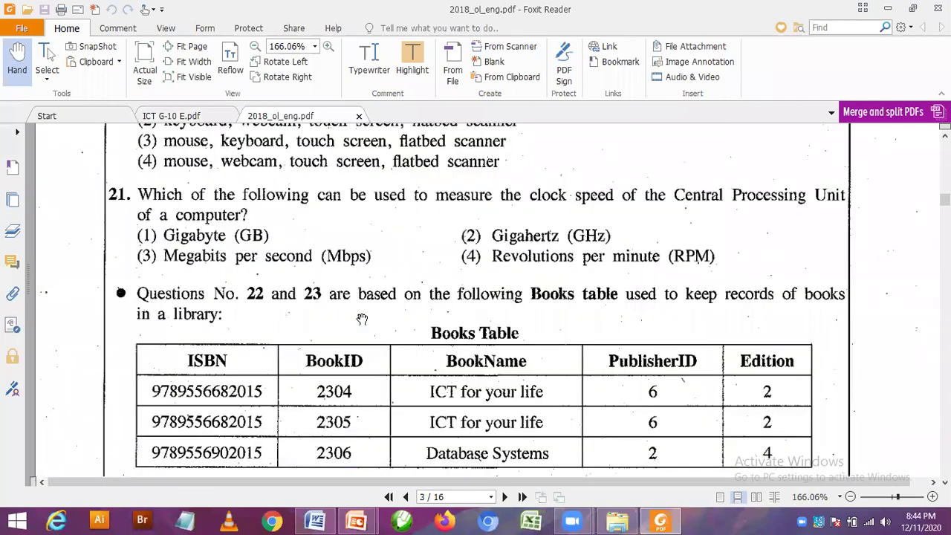
Scroll through the 2018 paper and back to page 3, questions 15–17.
scroll(362, 318, "down", 3)
scroll(362, 319, "down", 3)
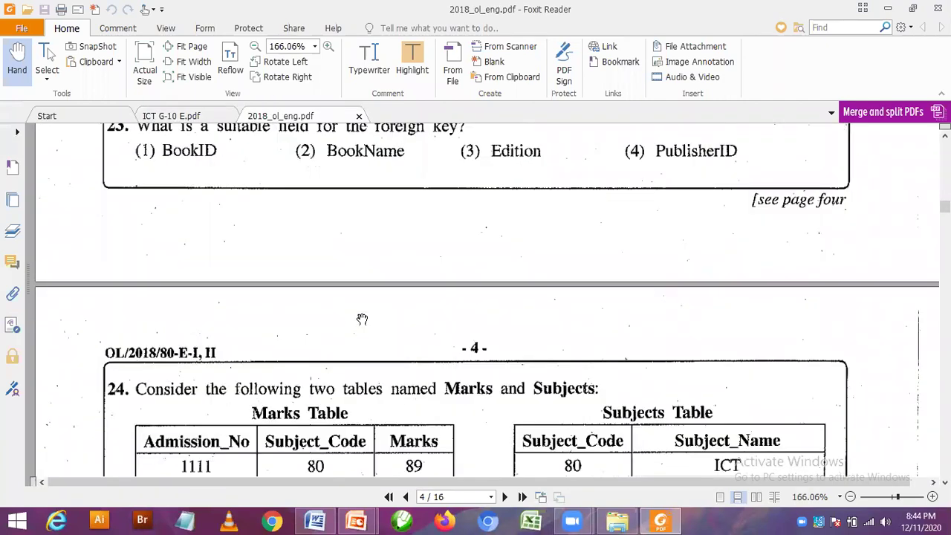
scroll(361, 319, "down", 5)
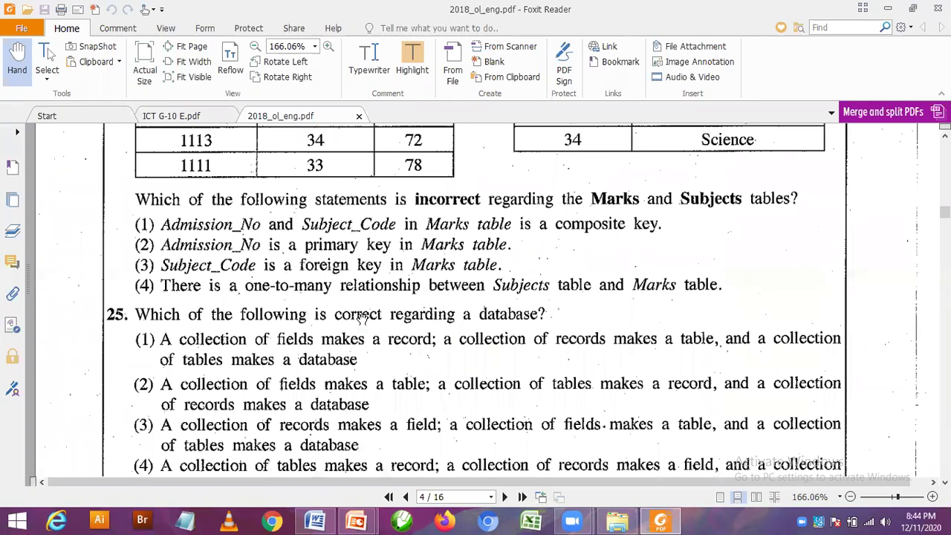
scroll(361, 318, "down", 3)
scroll(361, 319, "down", 1)
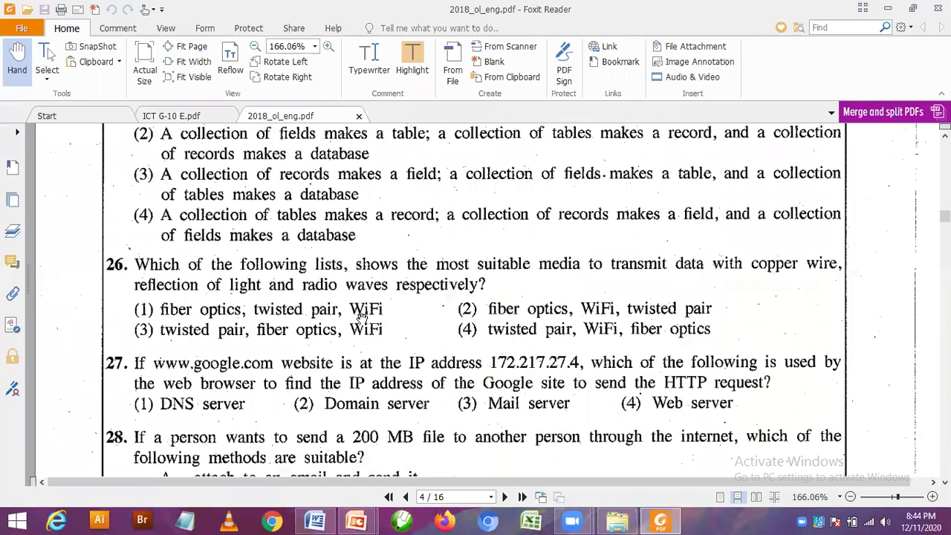
scroll(362, 318, "down", 4)
scroll(362, 318, "down", 4)
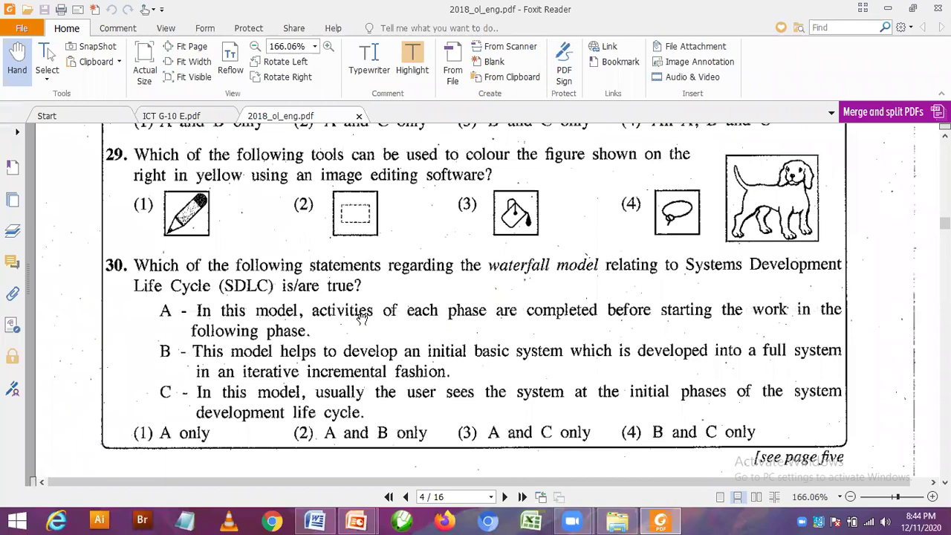
scroll(361, 318, "down", 5)
scroll(364, 312, "up", 6)
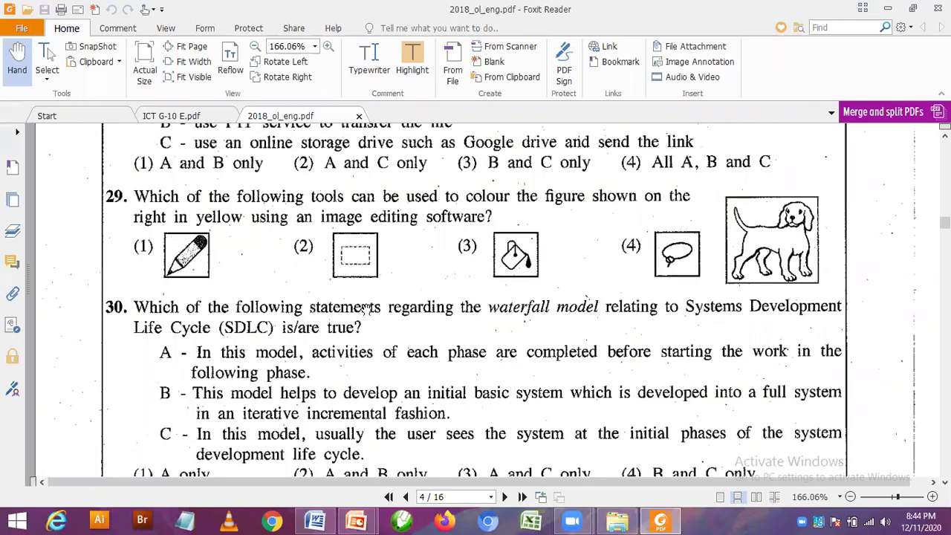
scroll(365, 309, "up", 10)
scroll(365, 309, "up", 8)
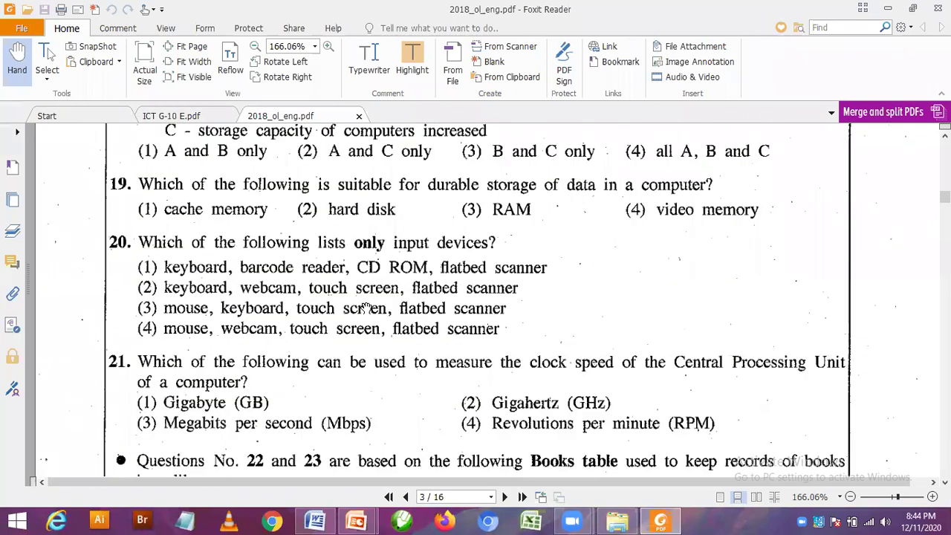
scroll(365, 307, "up", 3)
scroll(366, 309, "up", 4)
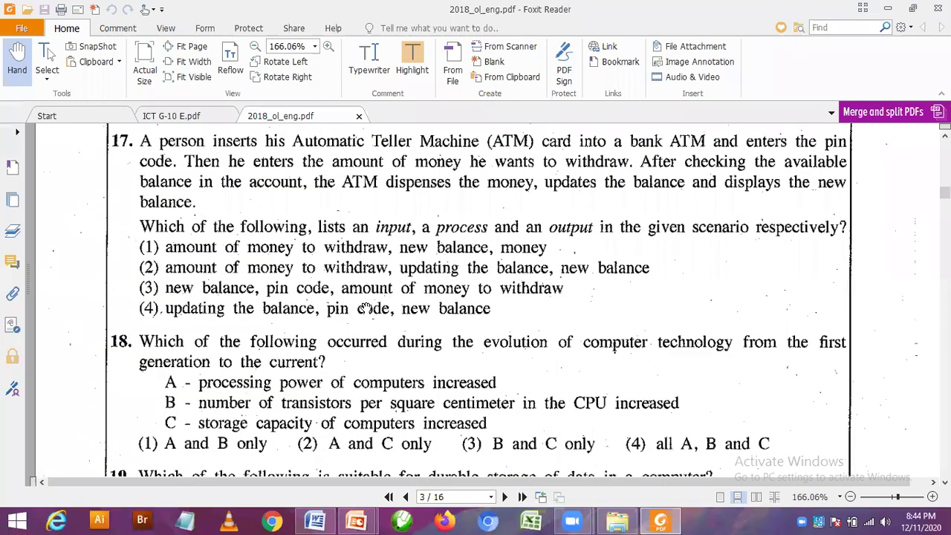
scroll(366, 309, "up", 4)
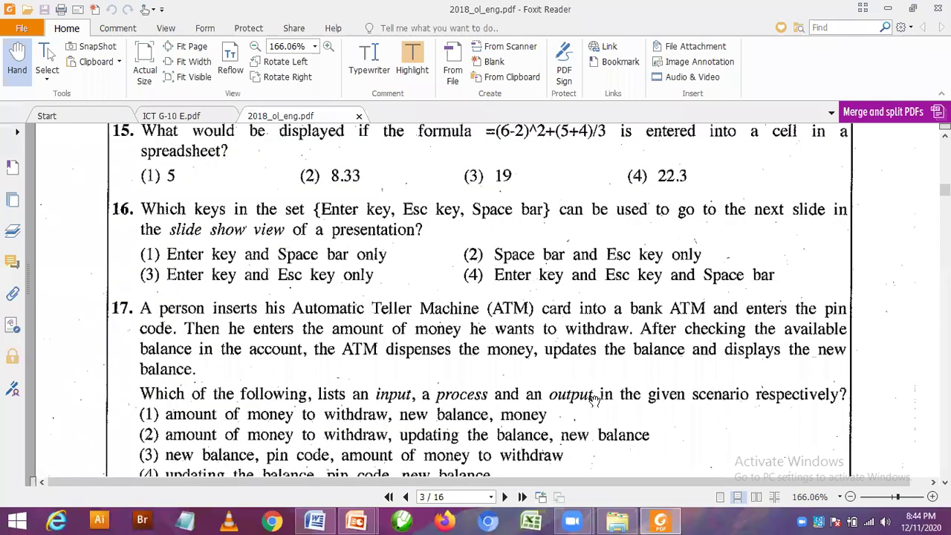
scroll(479, 300, "up", 2)
Close 2018_ol_eng.pdf to return to ICT G-10 E.pdf at page 248.
scroll(676, 449, "up", 1, "ctrl")
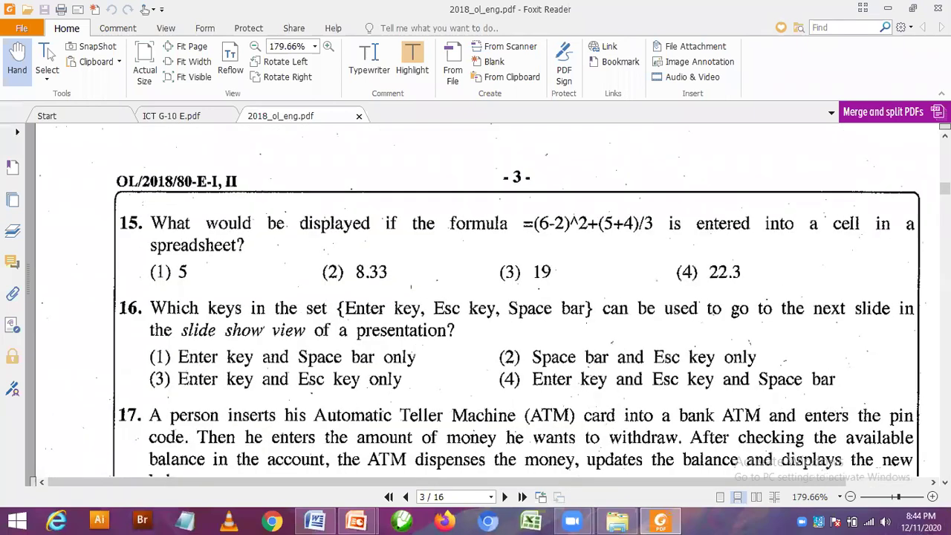
scroll(675, 449, "up", 1, "ctrl")
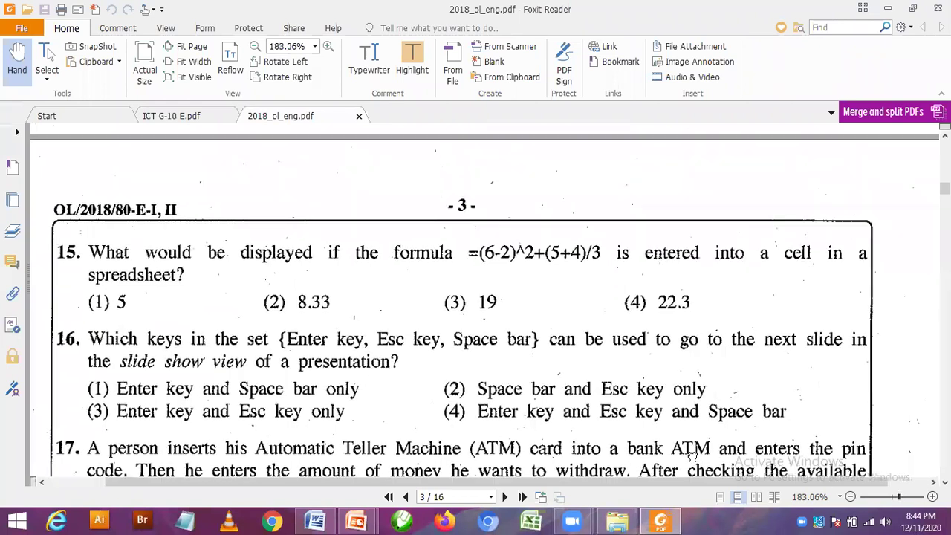
scroll(698, 460, "up", 2)
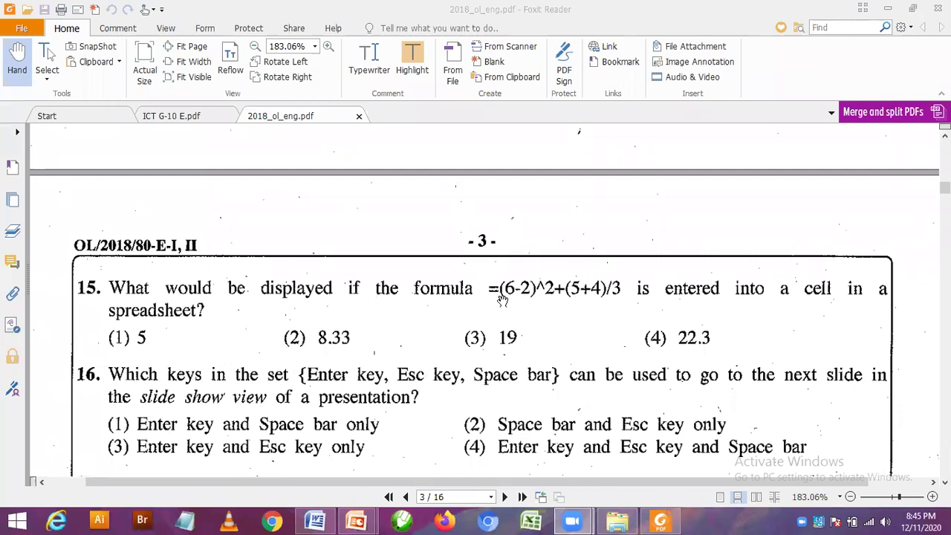
left_click(360, 117)
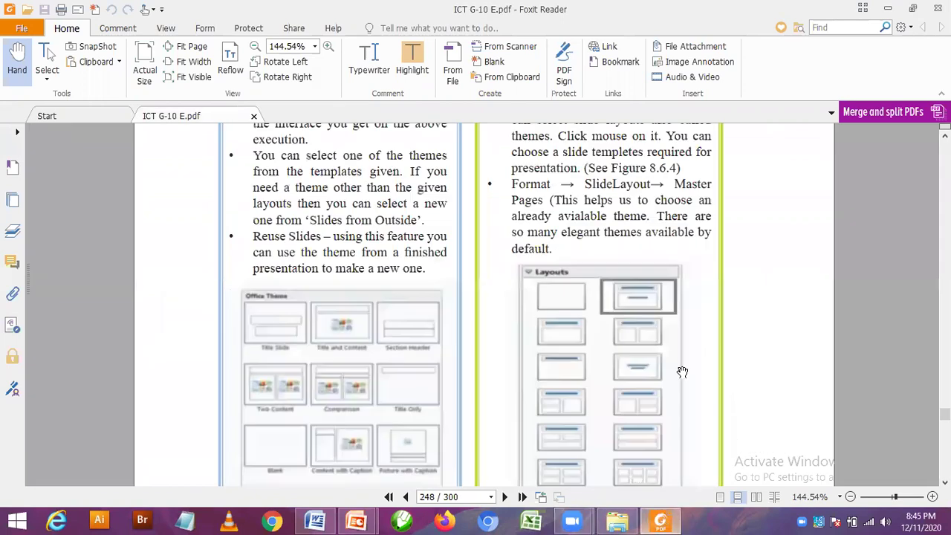
Scroll the textbook from page 248 to the MyFirstPresentation Activity on page 253.
scroll(646, 361, "down", 3)
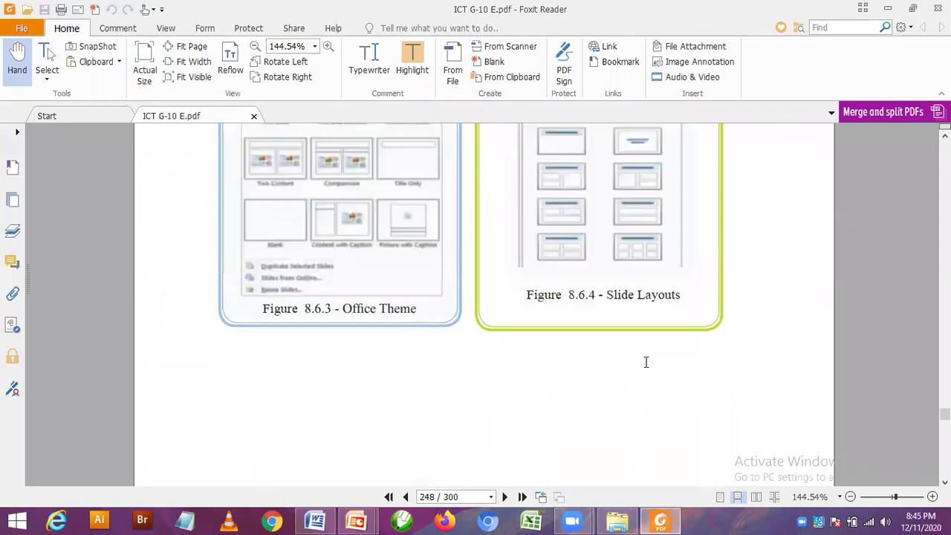
scroll(645, 361, "down", 5)
scroll(646, 362, "down", 5)
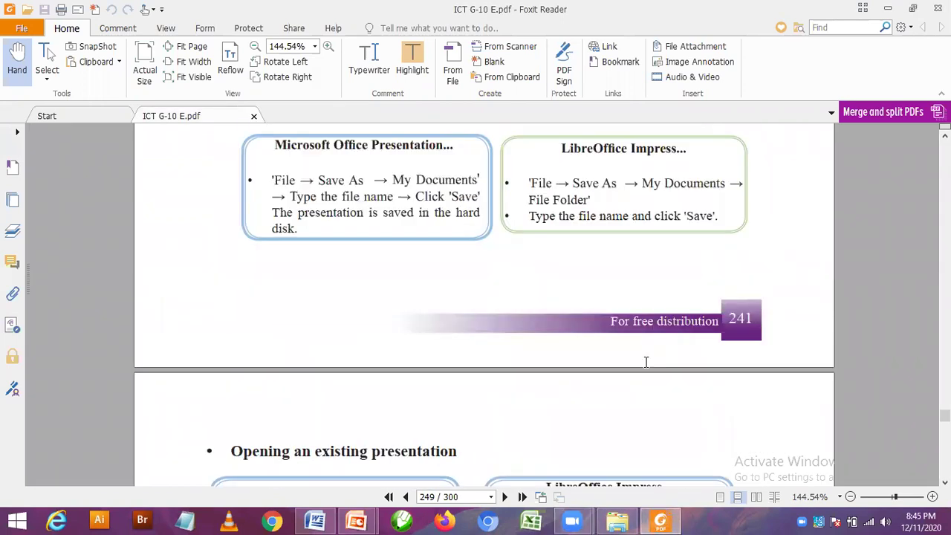
scroll(645, 362, "down", 5)
scroll(645, 361, "down", 5)
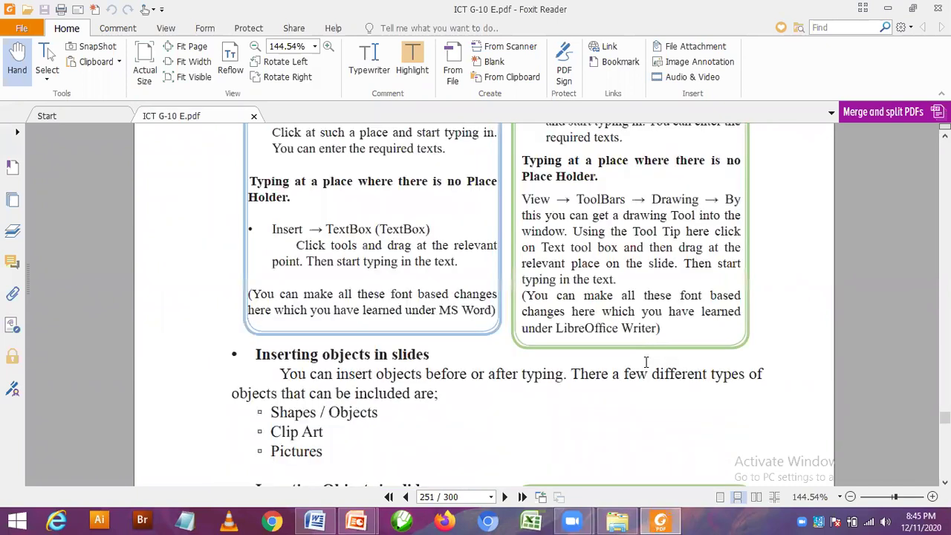
scroll(641, 364, "down", 5)
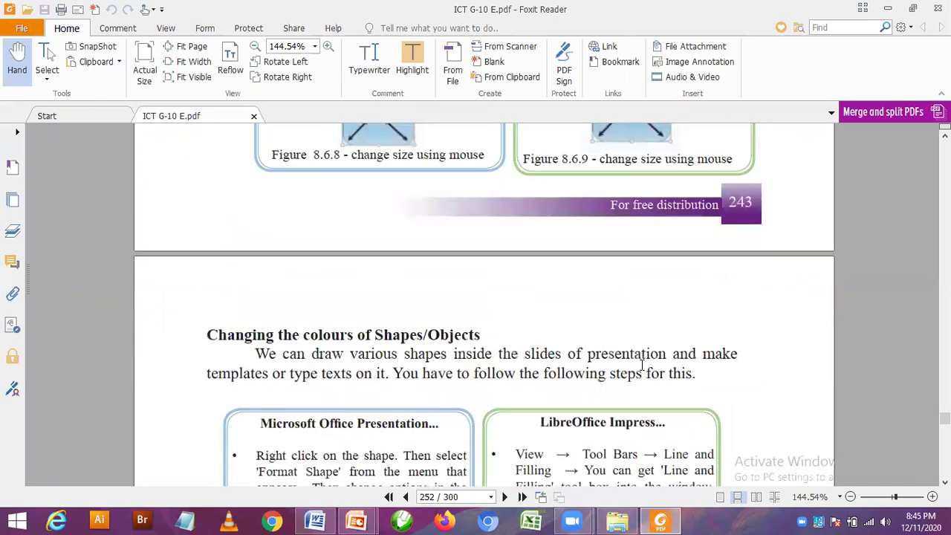
scroll(641, 364, "down", 2)
scroll(642, 364, "down", 8)
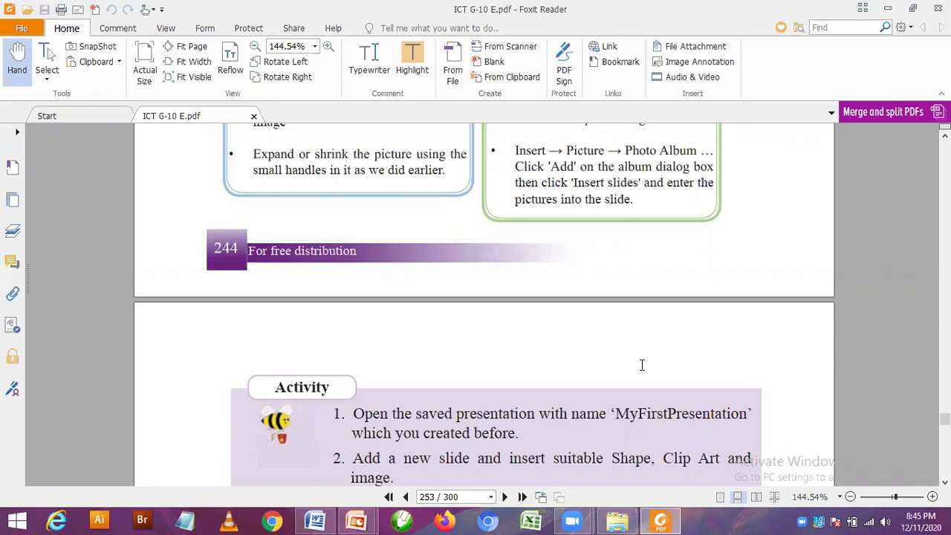
left_click(666, 520)
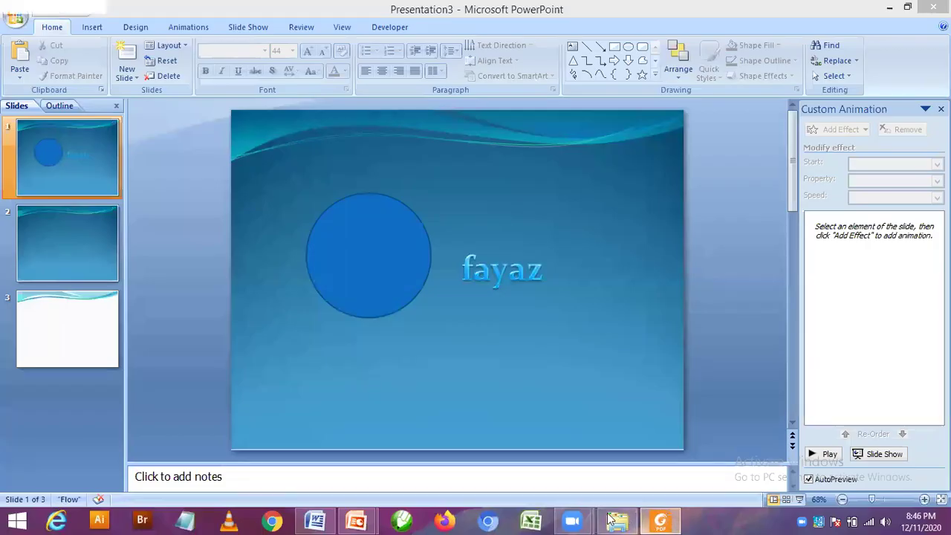
key("alt+Tab")
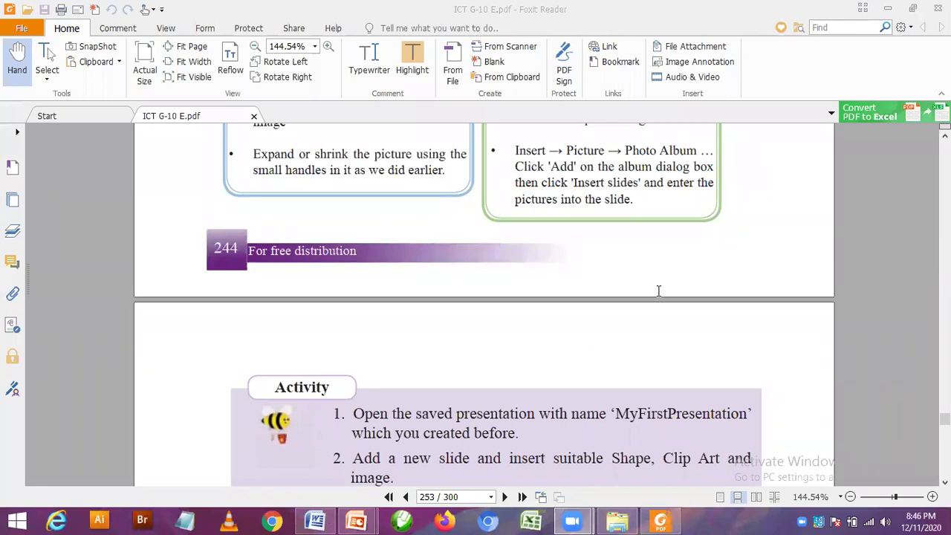
Switch to the Word revision tute and scroll to page 14's animation and database questions.
key("alt+Tab")
scroll(643, 224, "down", 4)
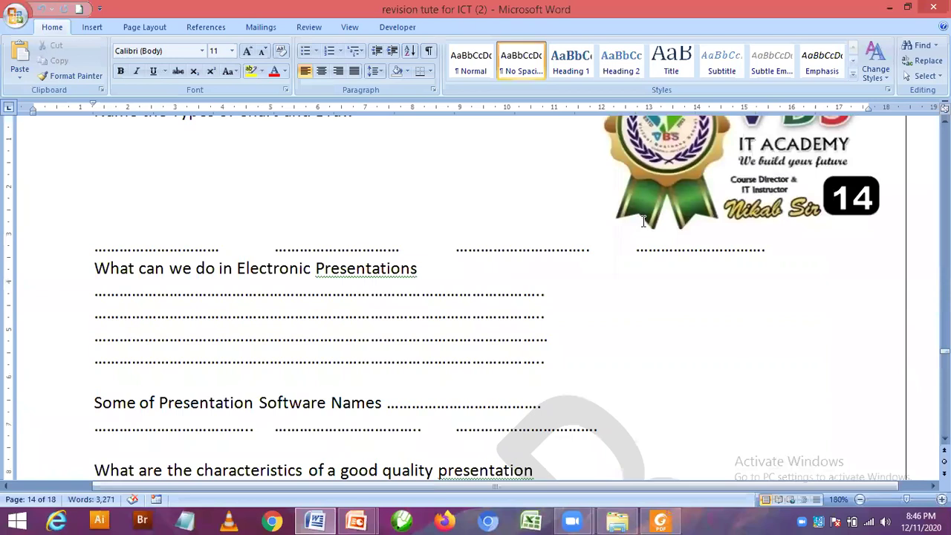
scroll(643, 221, "down", 1)
scroll(643, 221, "down", 5)
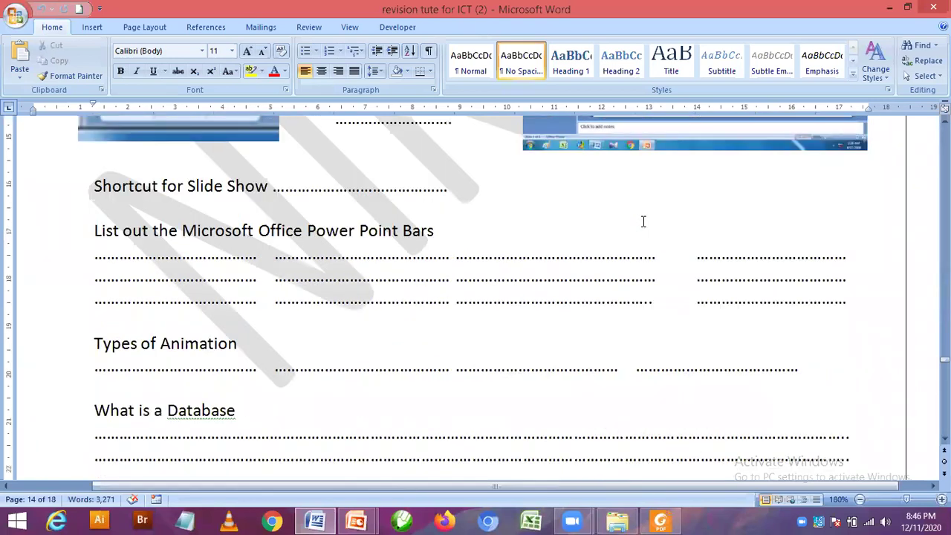
scroll(643, 222, "down", 2)
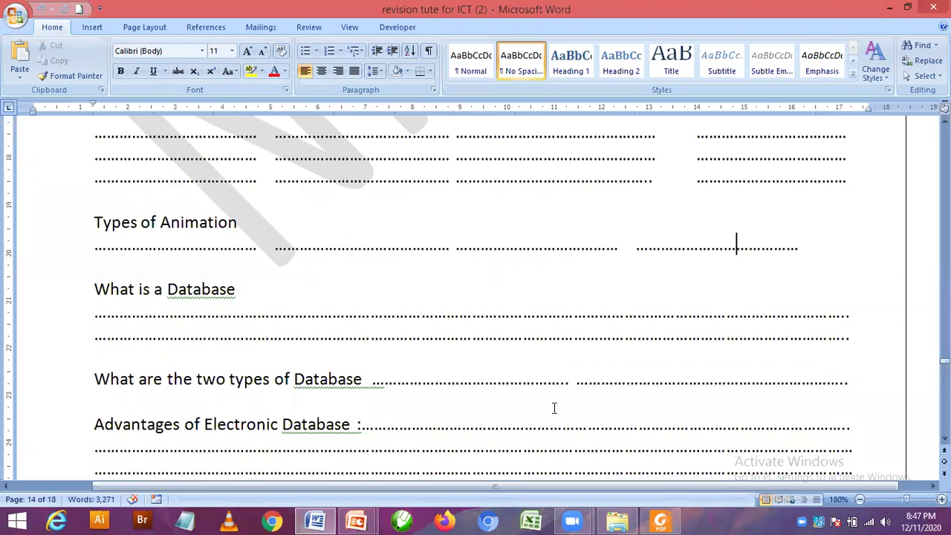
left_click(356, 520)
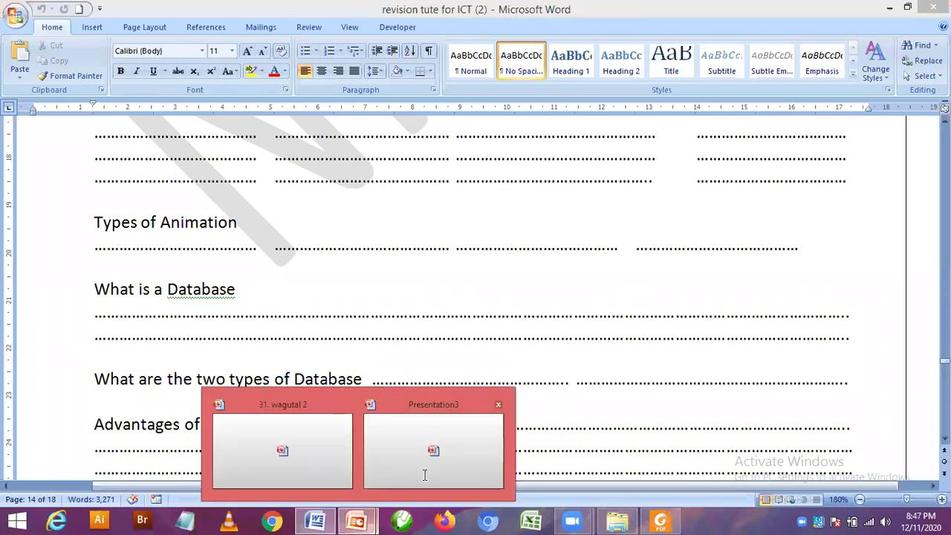
Bring Presentation3 to the front in PowerPoint and look over its Design themes.
left_click(425, 475)
left_click(135, 27)
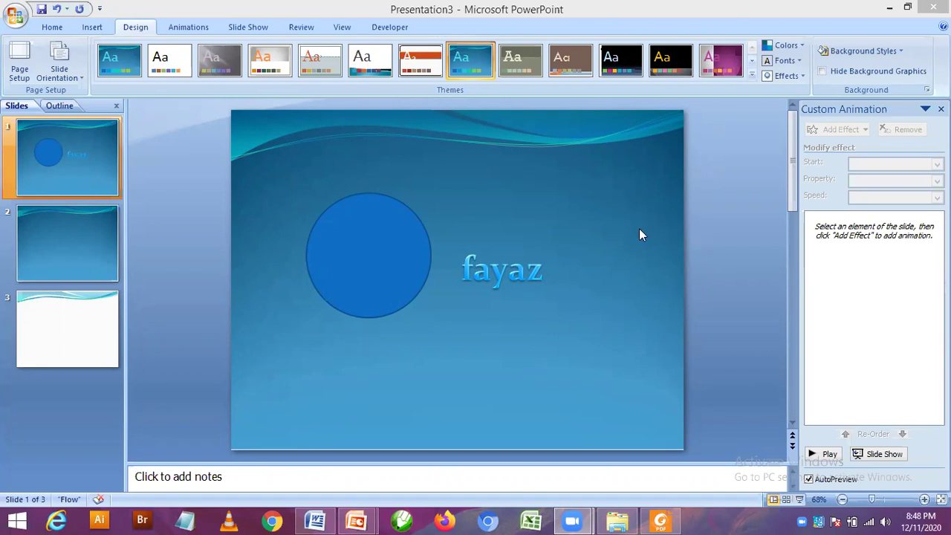
Return to the ICT textbook and scroll past Green computing to printed page 249 (page 257).
left_click(656, 520)
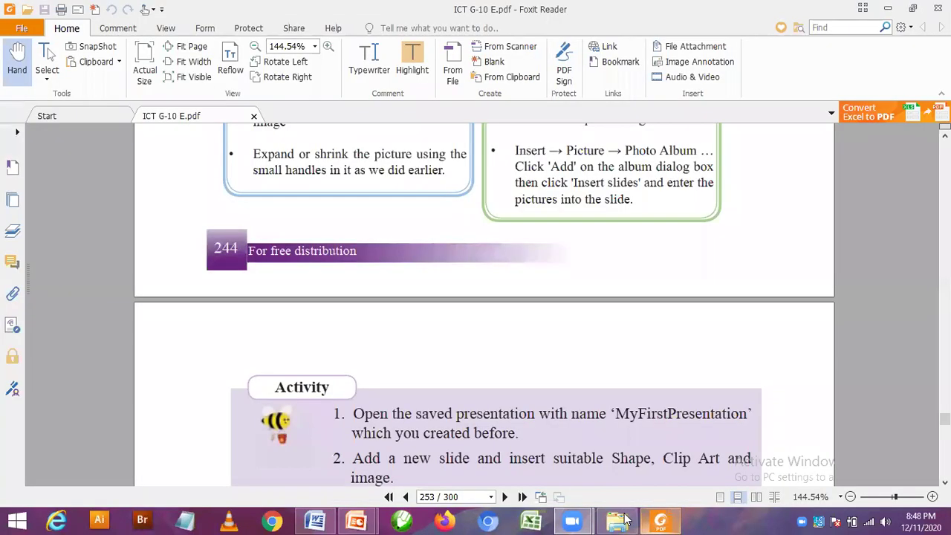
scroll(554, 149, "down", 5)
scroll(557, 220, "down", 5)
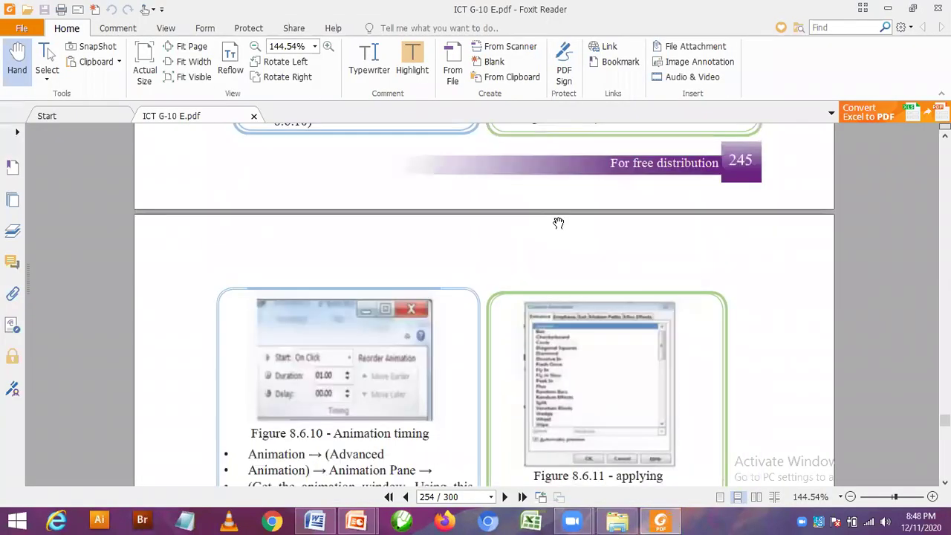
scroll(558, 223, "down", 5)
scroll(560, 286, "down", 5)
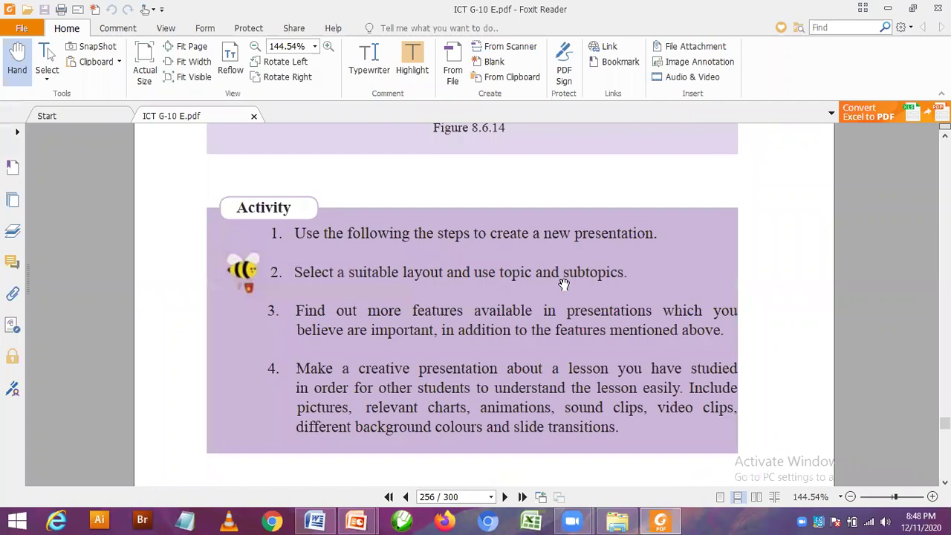
scroll(562, 281, "down", 5)
scroll(497, 253, "down", 2)
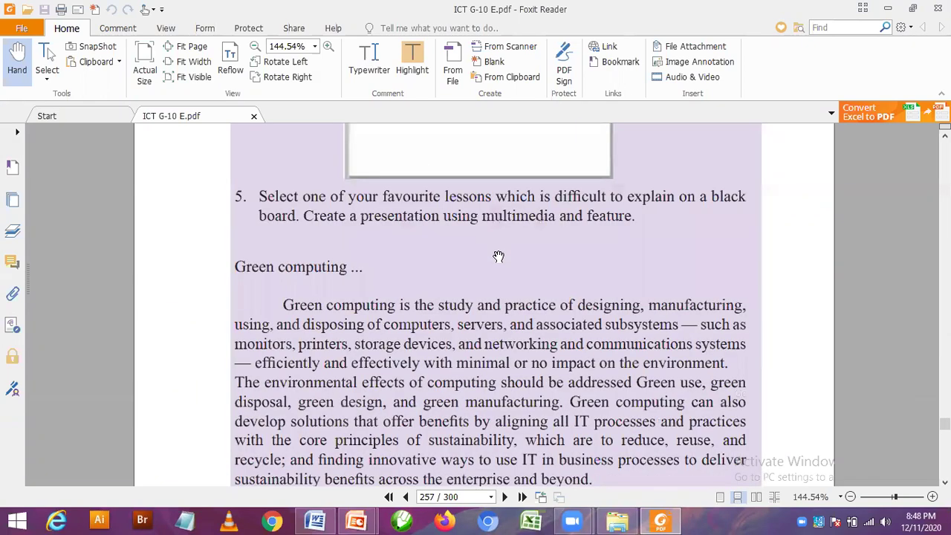
scroll(502, 338, "up", 3)
Scroll to page 259 and zoom to about 165% at Chapter 9's section 9.1 Database Concept.
scroll(509, 331, "down", 5)
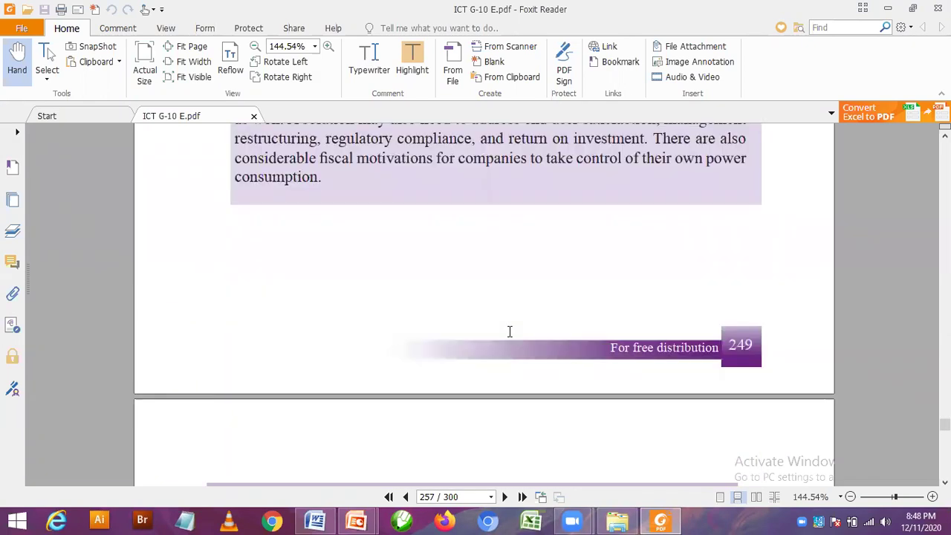
scroll(510, 331, "down", 5)
scroll(509, 331, "down", 5)
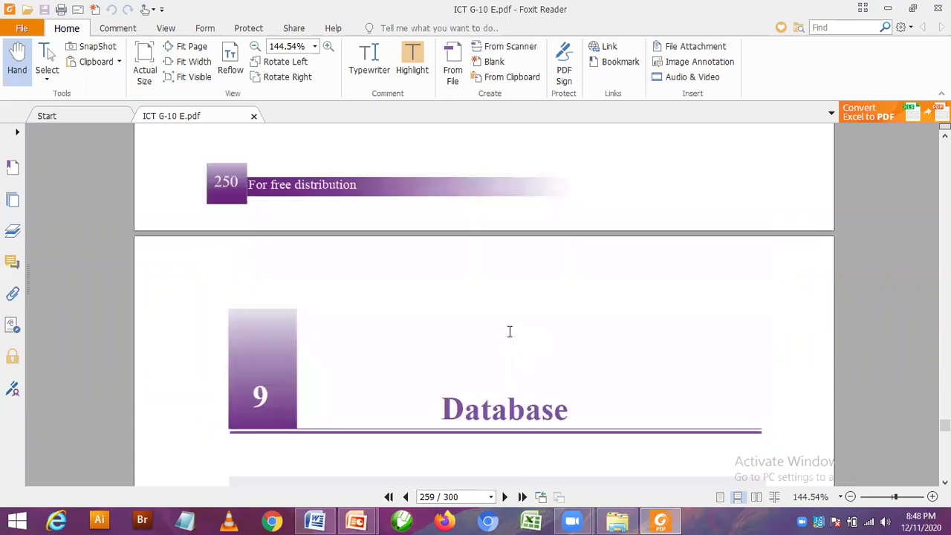
scroll(510, 331, "down", 2)
scroll(484, 312, "up", 1)
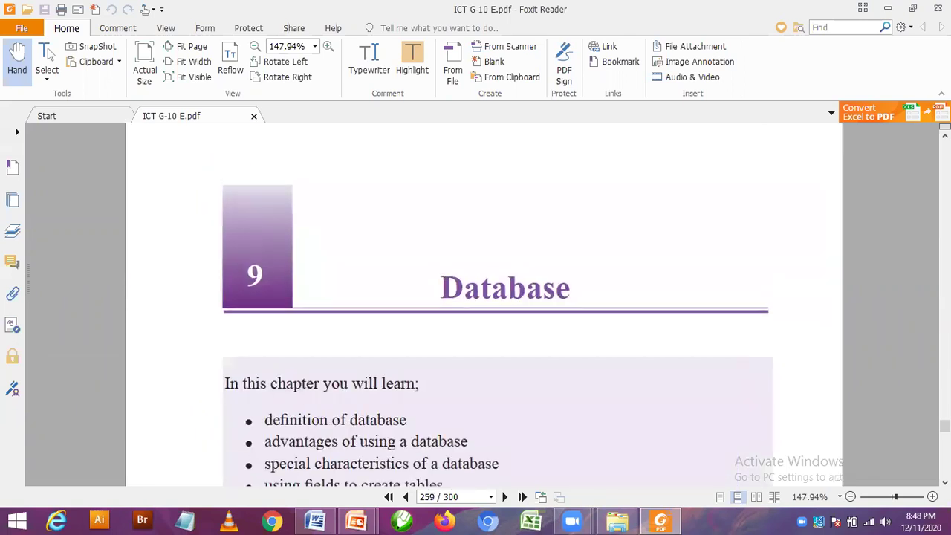
scroll(484, 312, "up", 1)
scroll(315, 203, "up", 1)
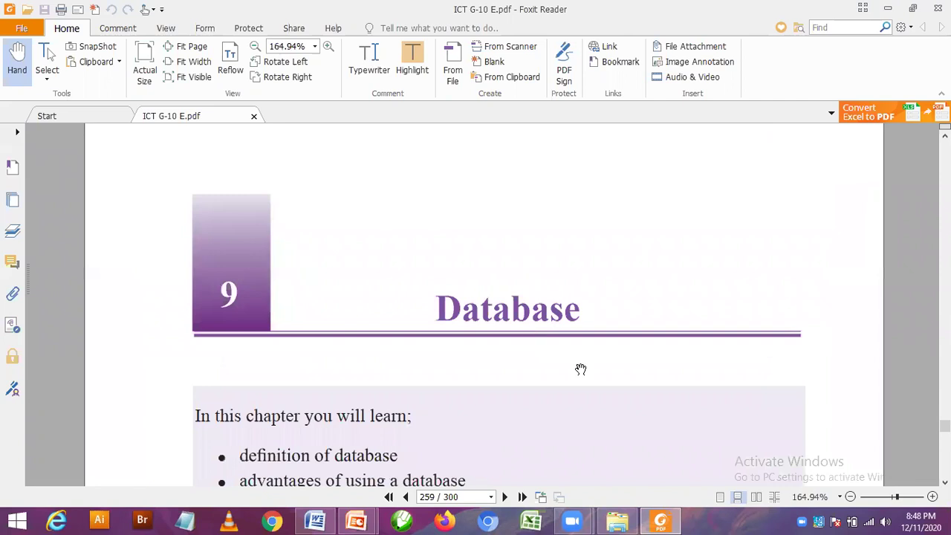
scroll(580, 369, "down", 3)
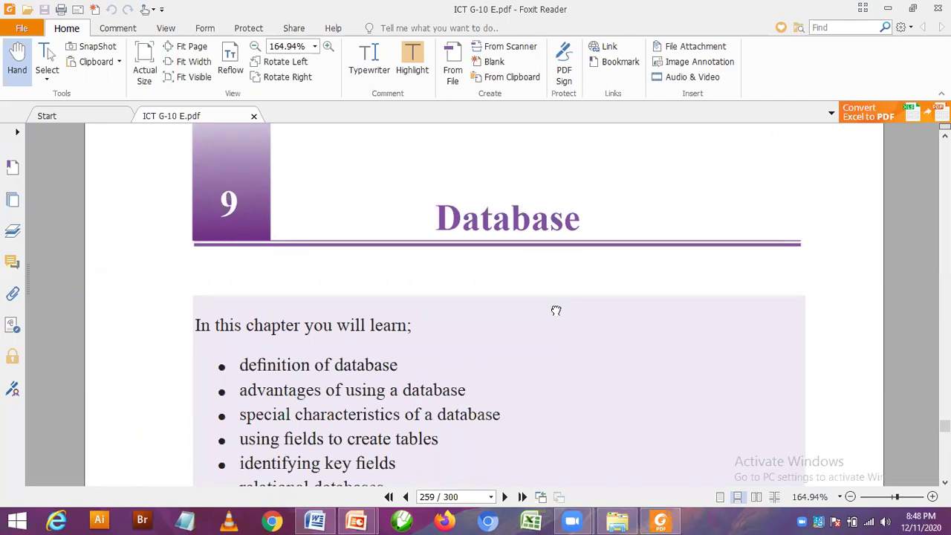
scroll(530, 223, "down", 3)
scroll(527, 297, "down", 2)
scroll(526, 279, "down", 2)
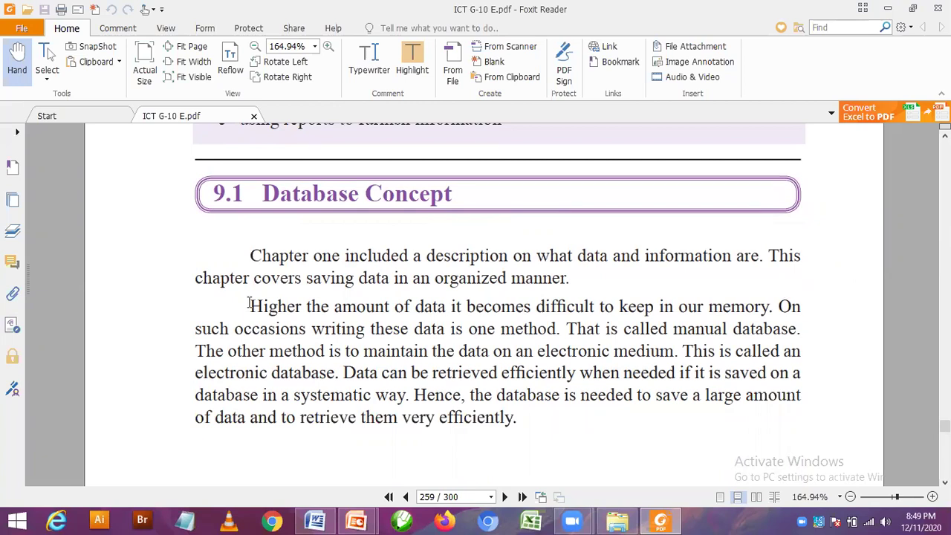
Select the opening sentence about data and memory in the Database Concept paragraph.
left_click_drag(285, 306, 770, 306)
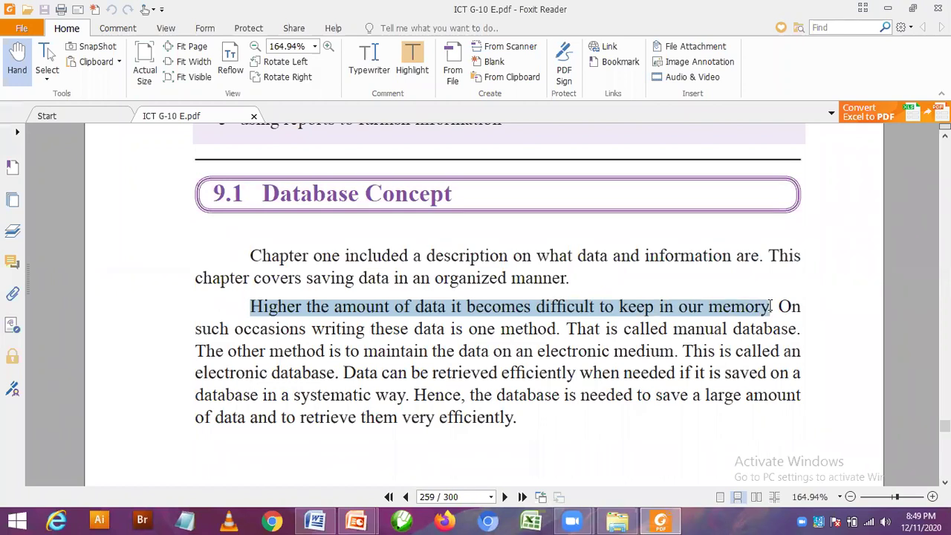
left_click_drag(770, 306, 810, 306)
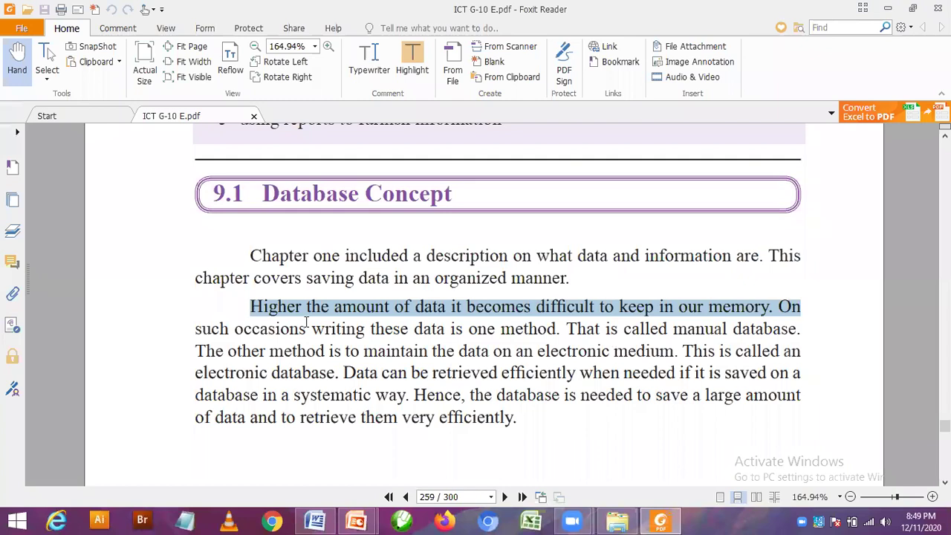
left_click_drag(306, 321, 449, 334)
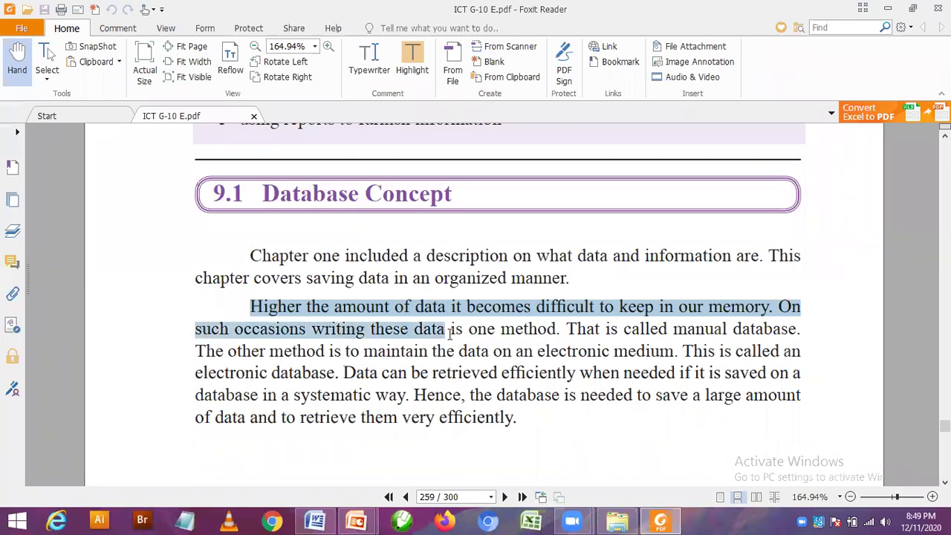
left_click_drag(449, 332, 558, 329)
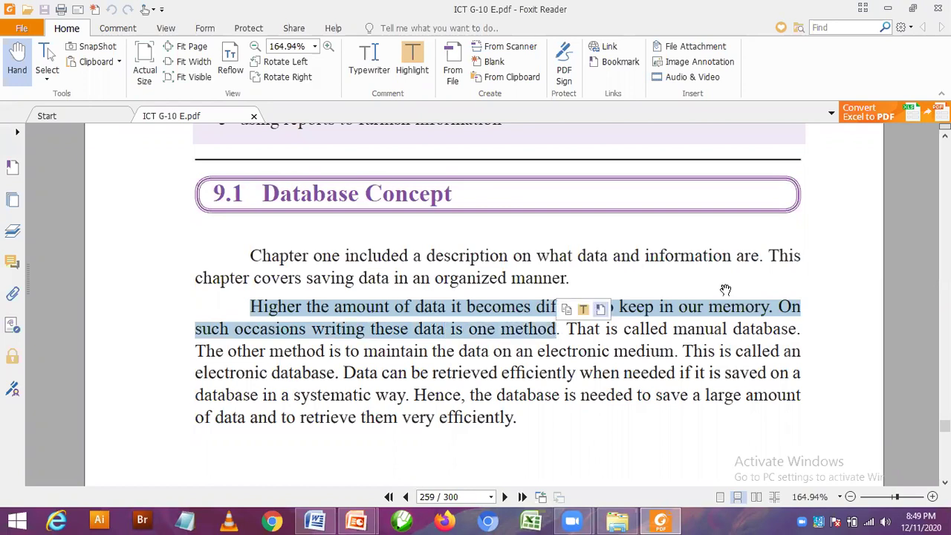
Clear that selection and mark the sentence ending with 'manual database'.
left_click(401, 330)
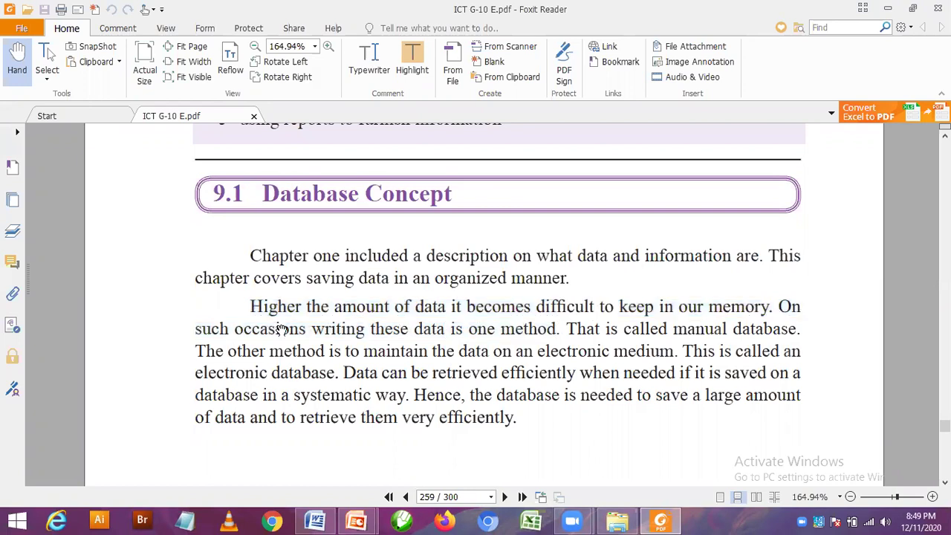
double_click(338, 329)
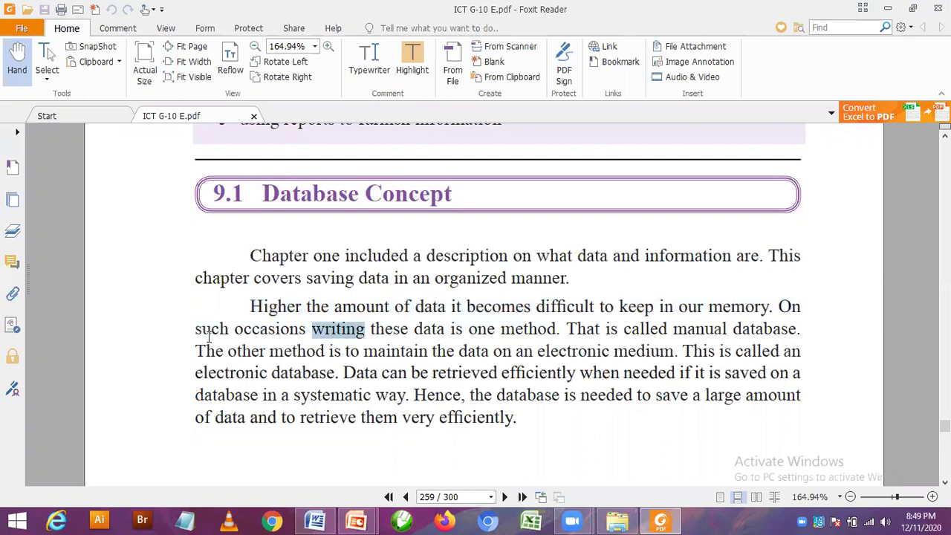
left_click_drag(407, 331, 195, 329)
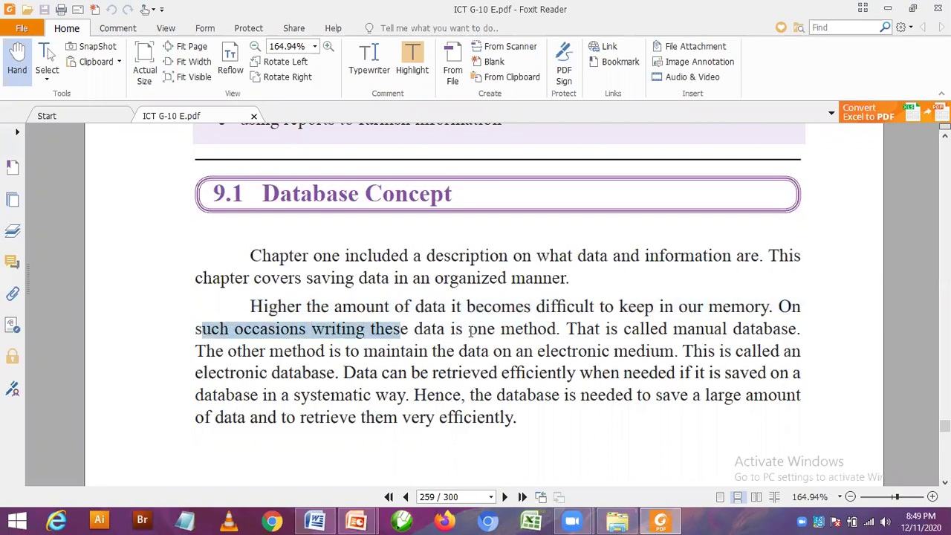
left_click_drag(469, 332, 546, 332)
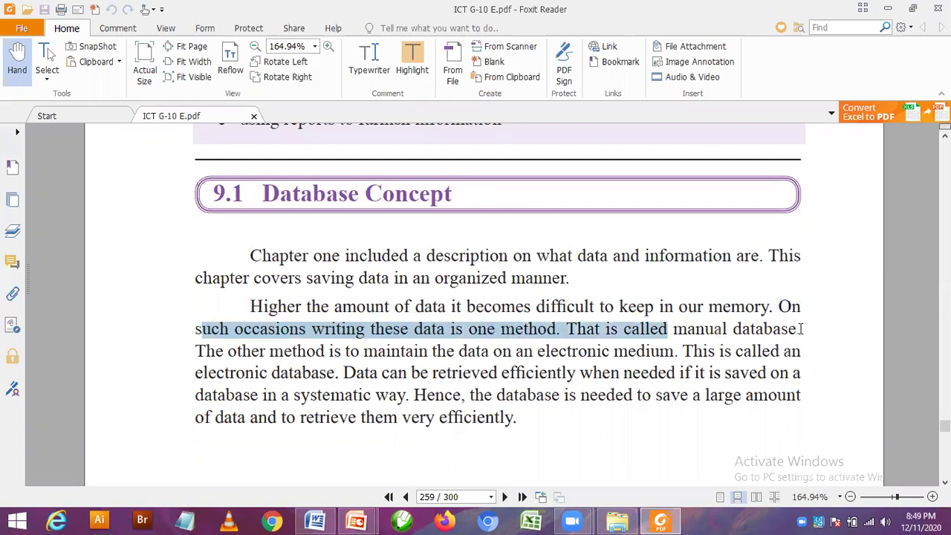
left_click_drag(546, 332, 799, 331)
Mark the electronic database sentences, ending on the one about retrieving data efficiently.
left_click_drag(196, 350, 569, 359)
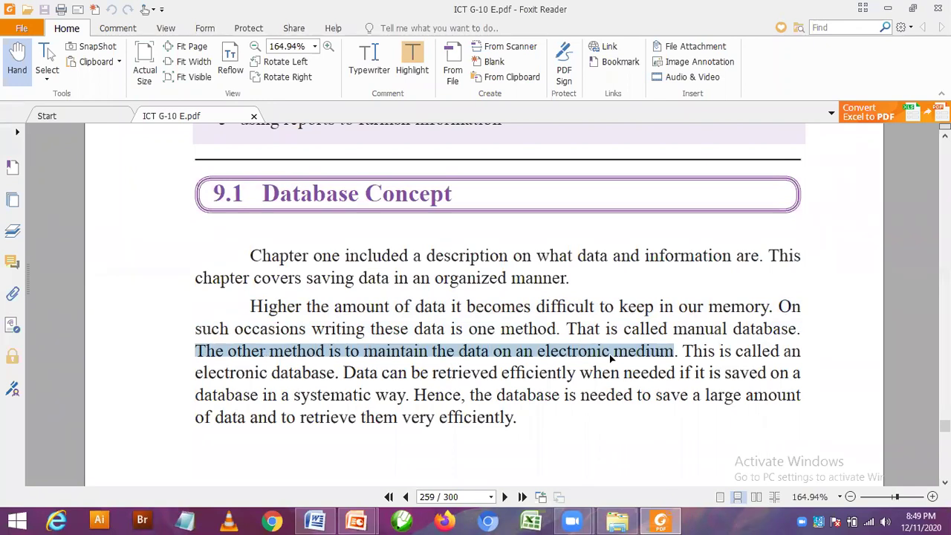
mouse_move(691, 354)
left_mouse_down()
mouse_move(796, 383)
mouse_move(346, 372)
left_mouse_up()
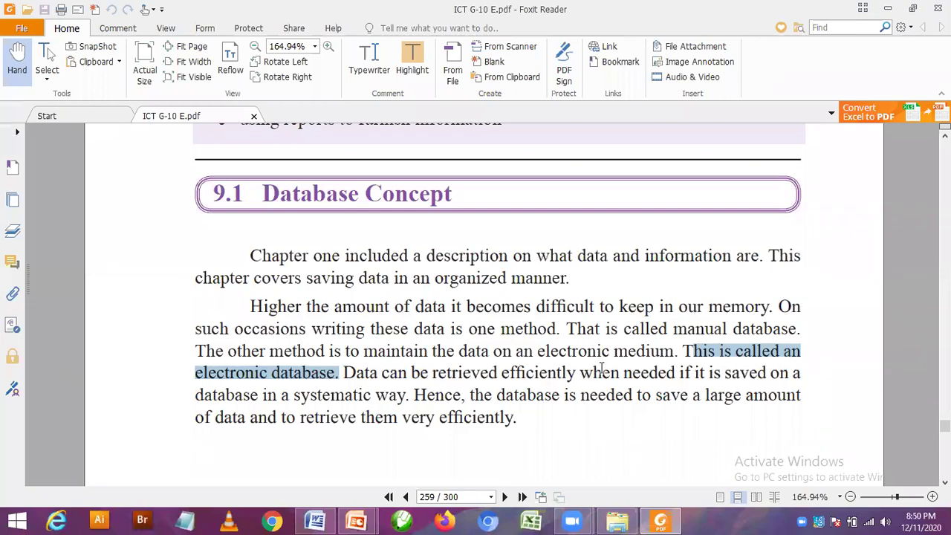
left_click(524, 329)
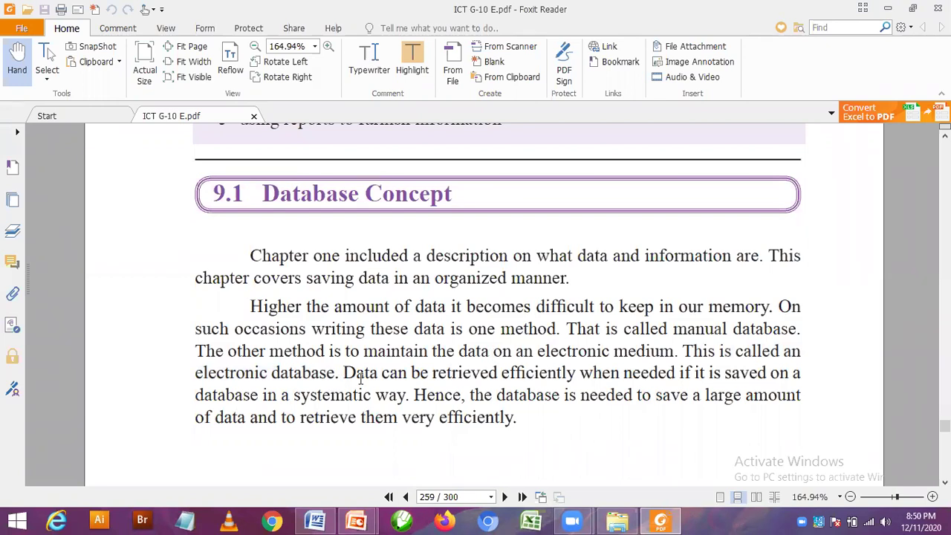
mouse_move(343, 372)
left_mouse_down()
mouse_move(692, 373)
mouse_move(297, 396)
left_mouse_up()
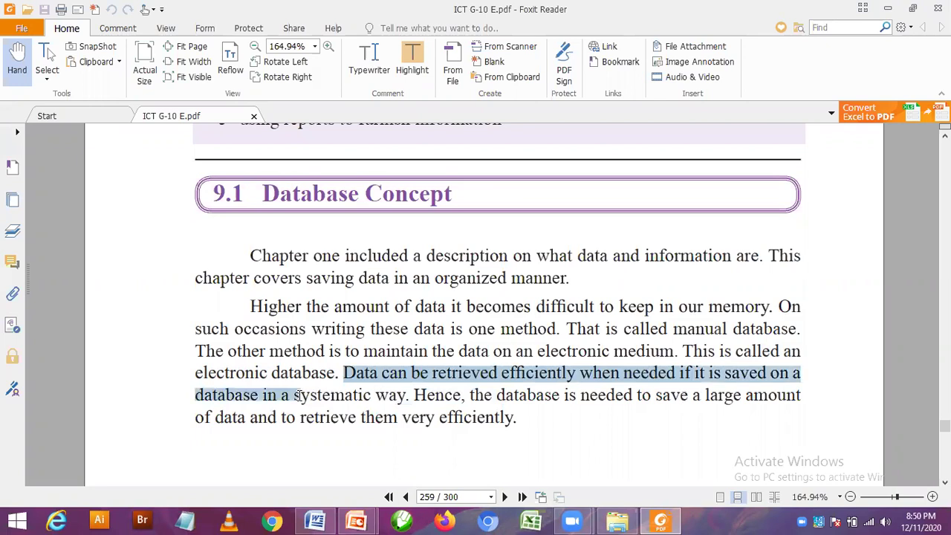
left_click_drag(297, 396, 408, 398)
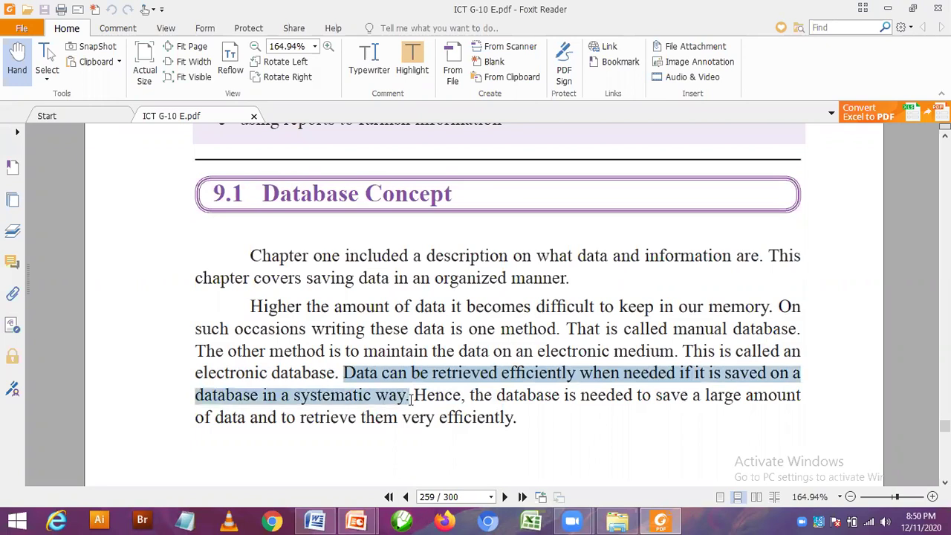
Scroll to page 260 showing the phone-book Examples and Figures 9.1 and 9.2.
scroll(426, 394, "down", 3)
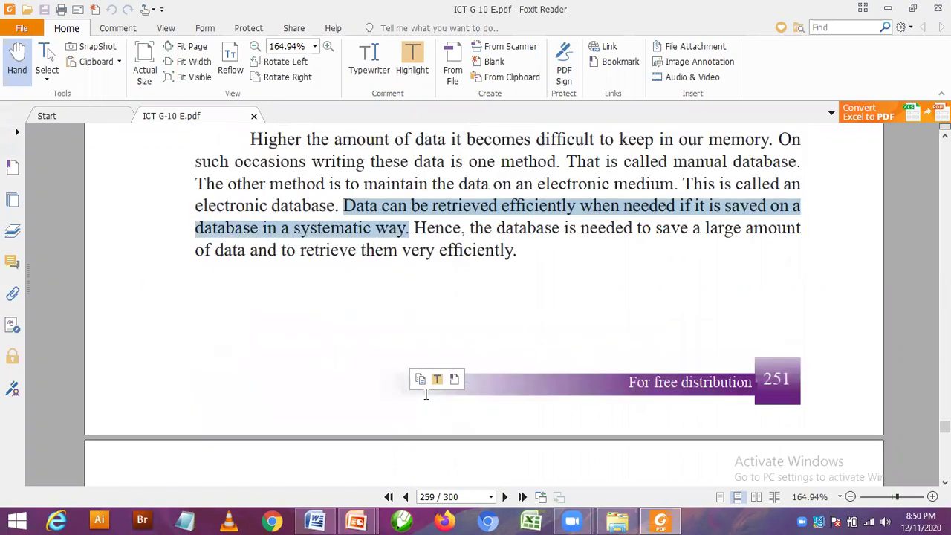
scroll(425, 395, "down", 4)
scroll(324, 329, "down", 3)
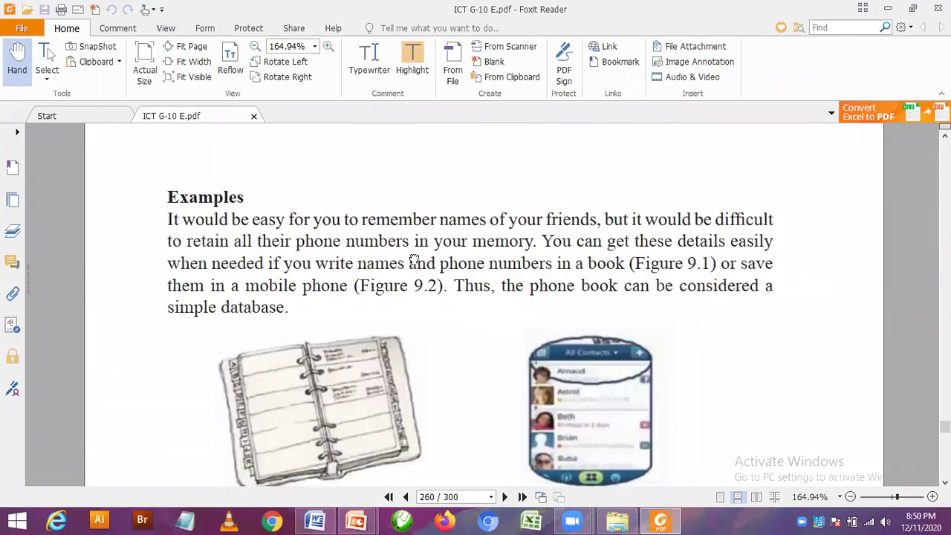
scroll(416, 242, "down", 1)
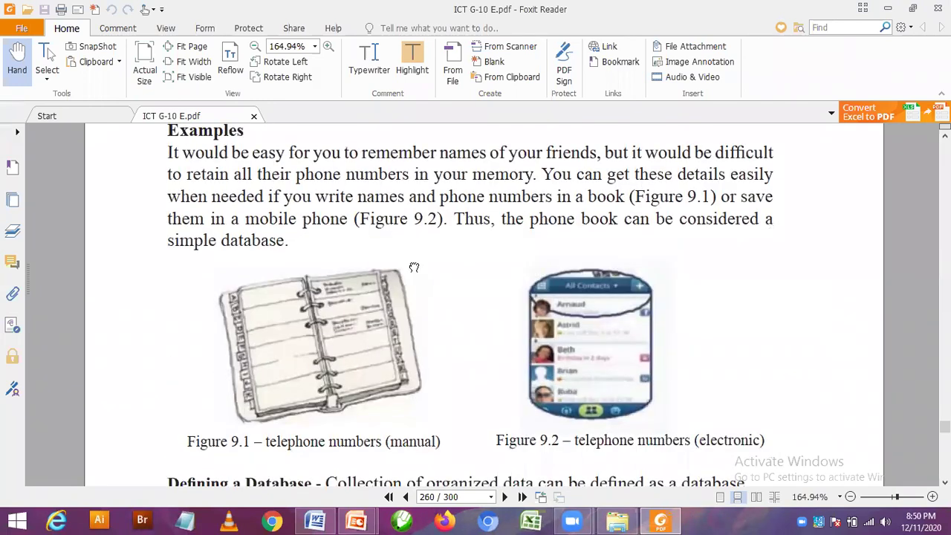
scroll(414, 269, "up", 1)
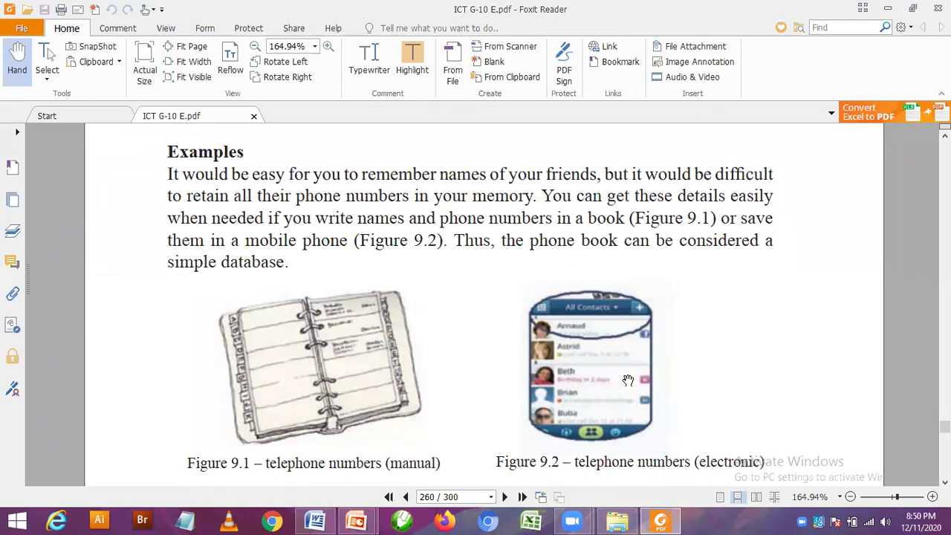
Read through the 9.1.1 Advantages of Databases list in the textbook.
scroll(628, 380, "down", 5)
scroll(627, 381, "down", 2)
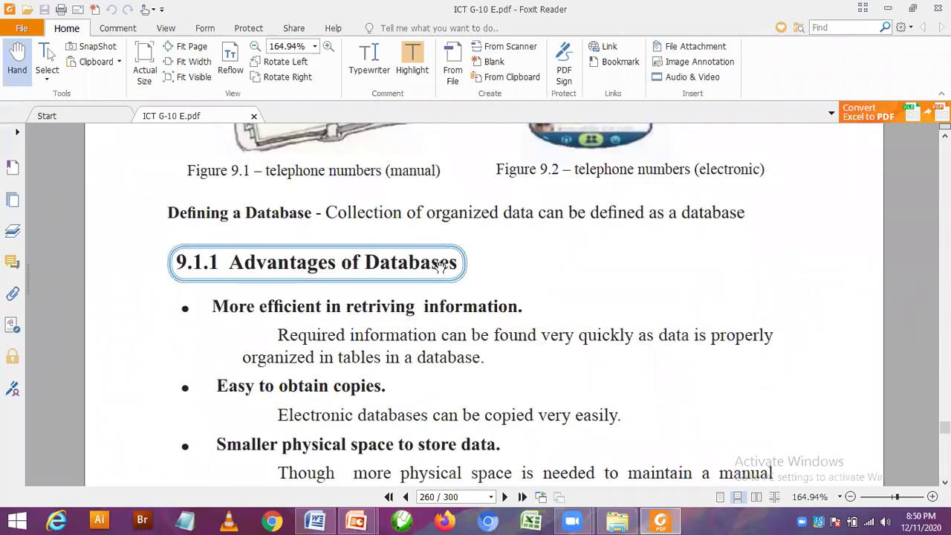
scroll(479, 290, "up", 1)
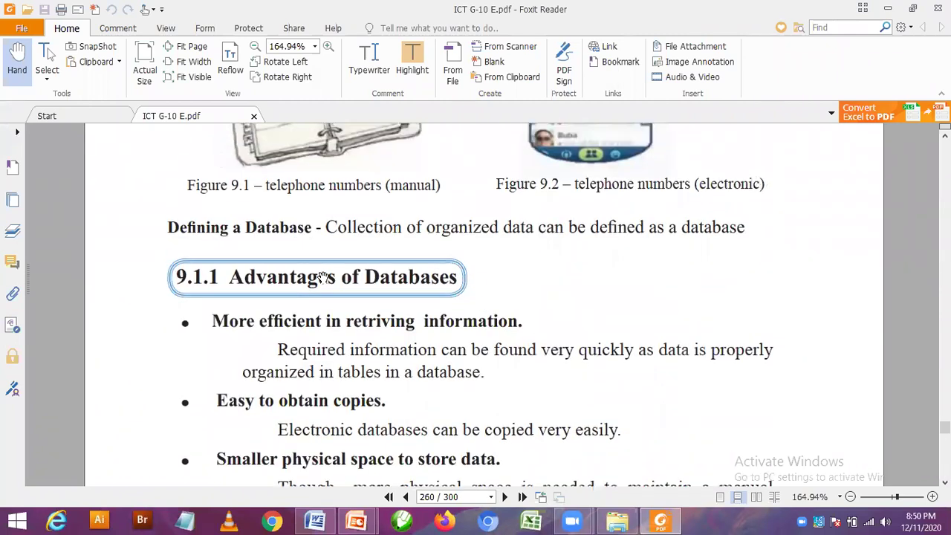
scroll(398, 316, "up", 1)
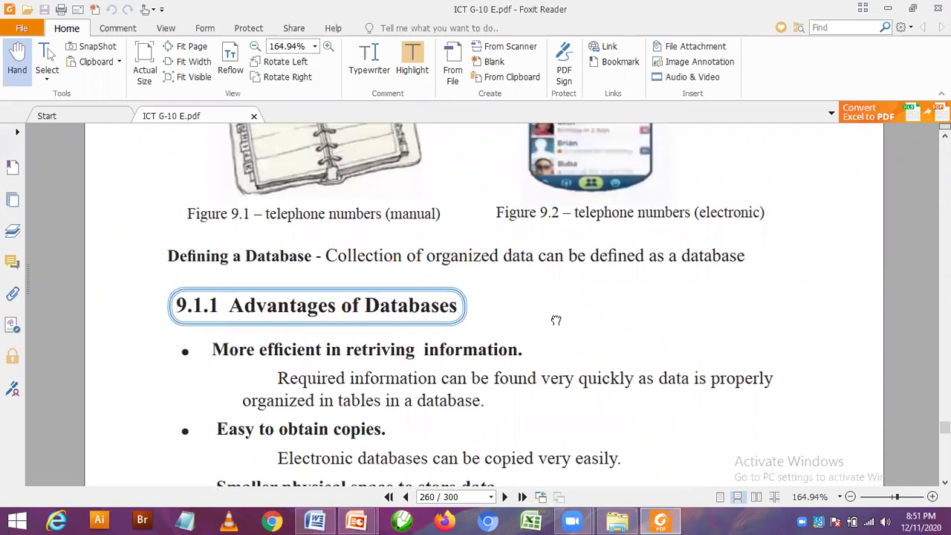
scroll(543, 305, "up", 2)
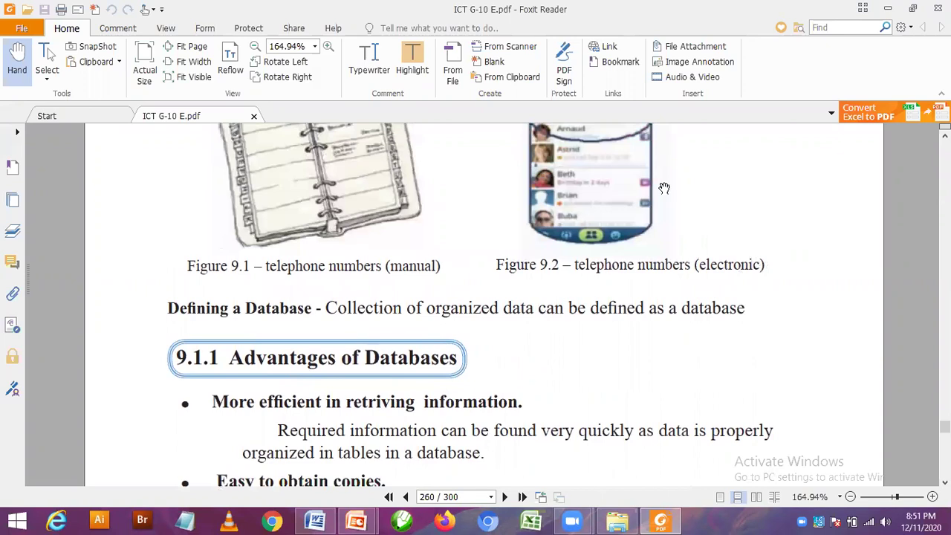
scroll(353, 249, "down", 5)
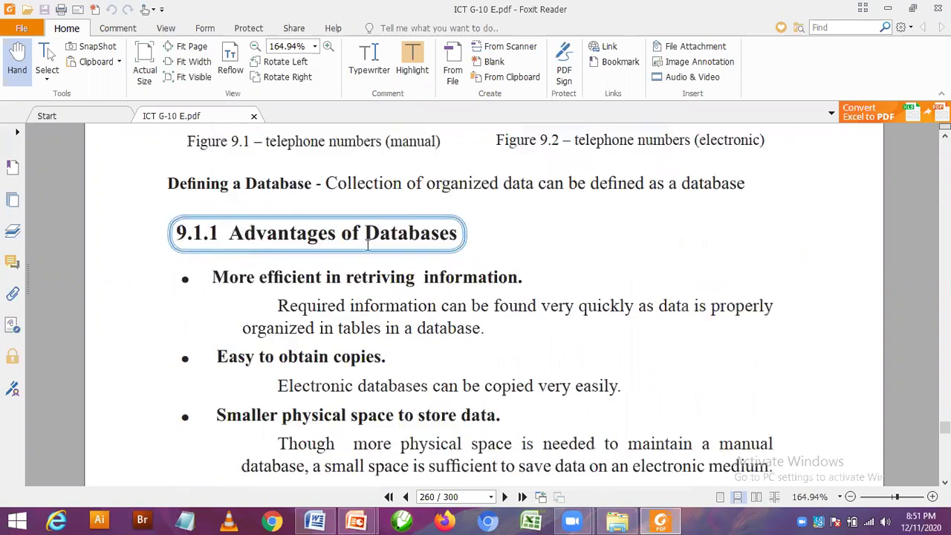
left_click_drag(437, 247, 451, 247)
left_click(496, 320)
scroll(496, 318, "up", 2)
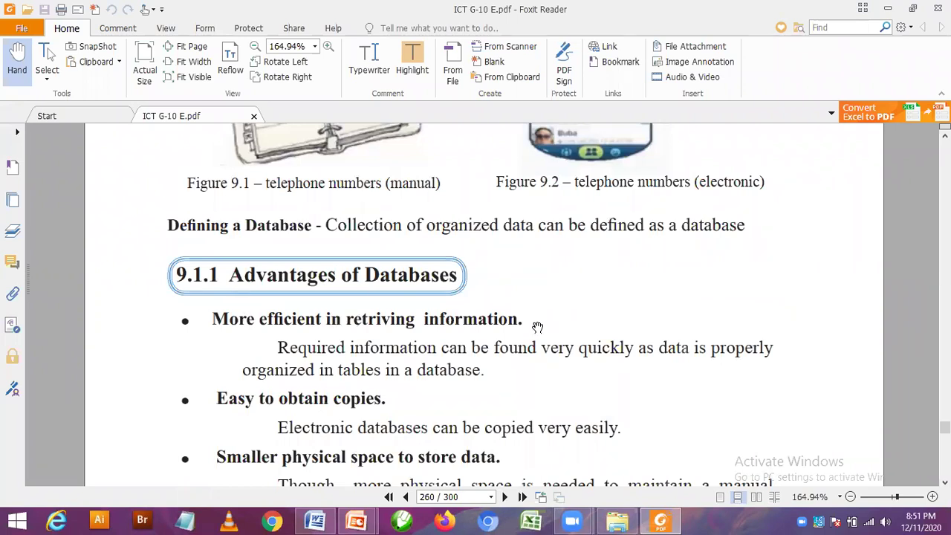
scroll(333, 318, "down", 3)
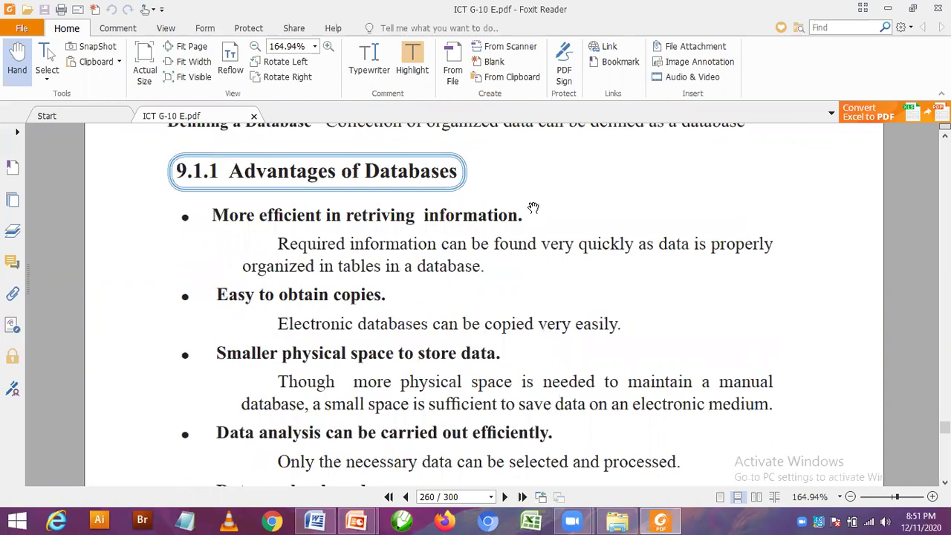
scroll(541, 276, "down", 5)
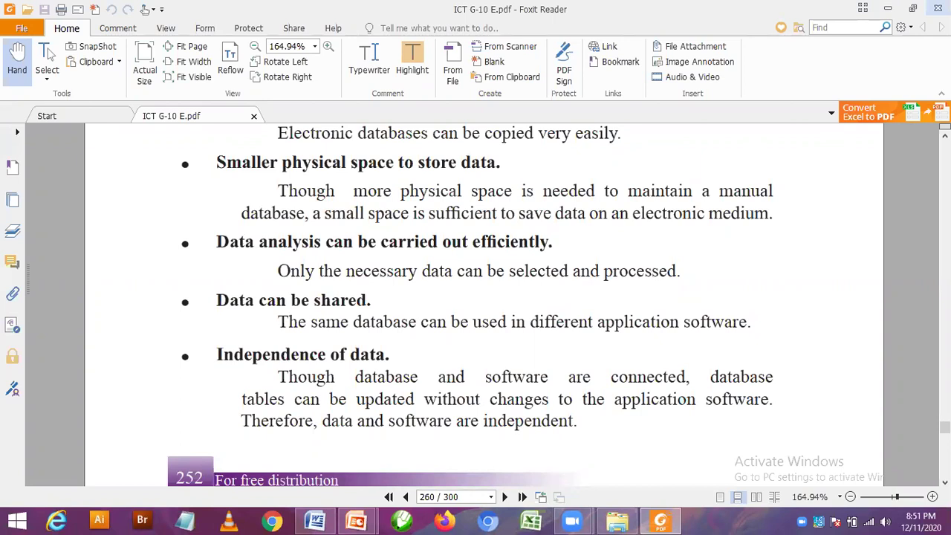
Close the textbook, then close Presentation3 and '31. wagutal 2' without saving.
key("alt+F4")
key("alt+F4")
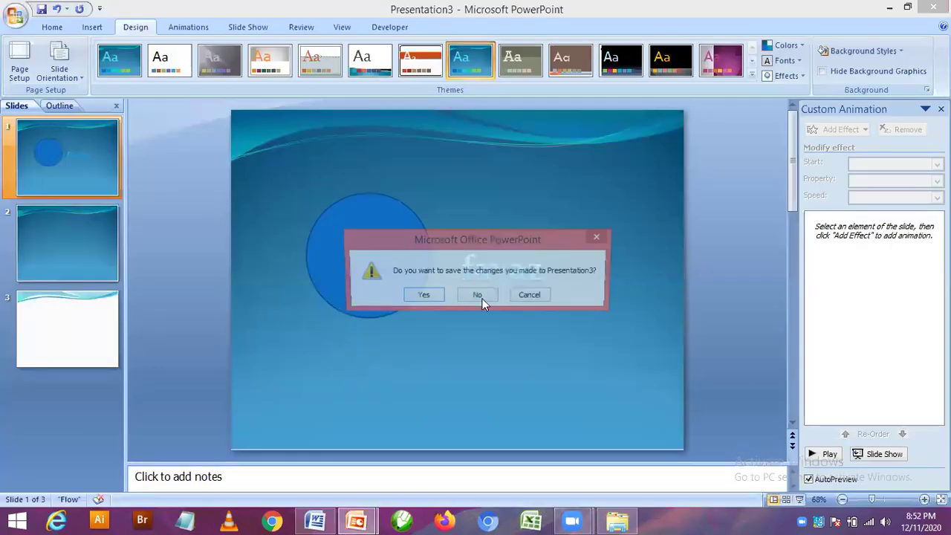
left_click(479, 296)
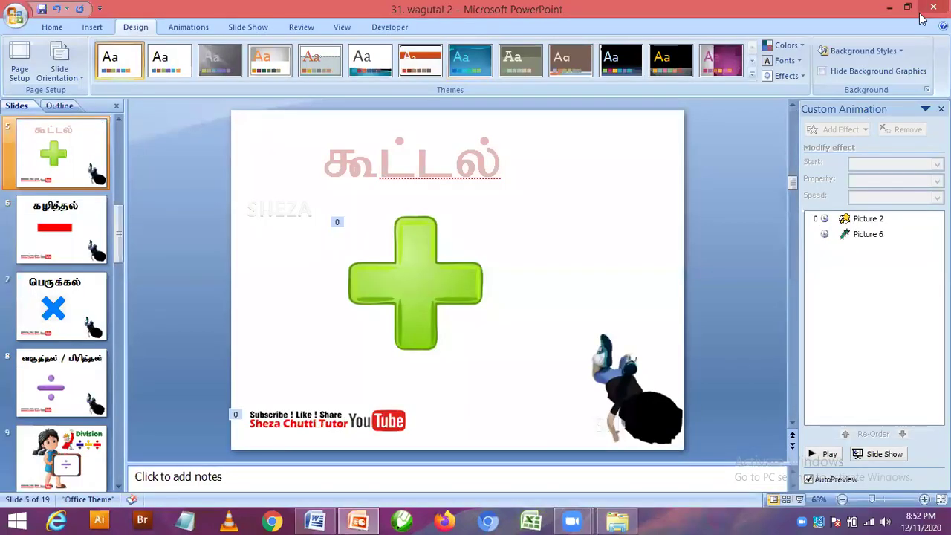
key("alt+F4")
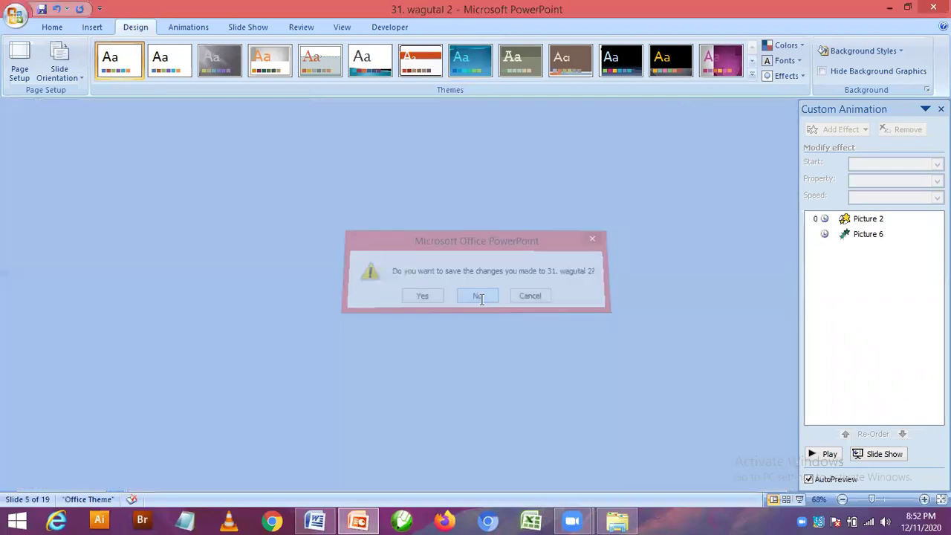
left_click(480, 296)
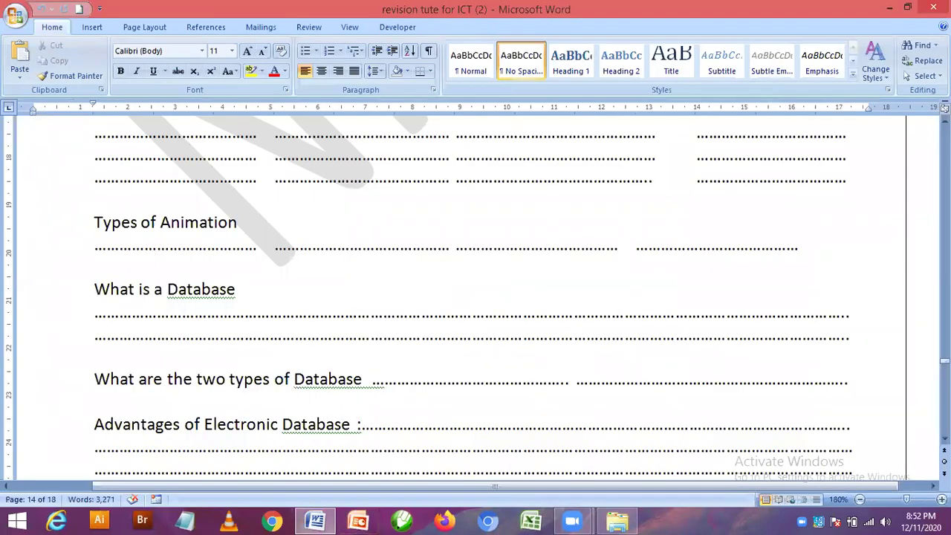